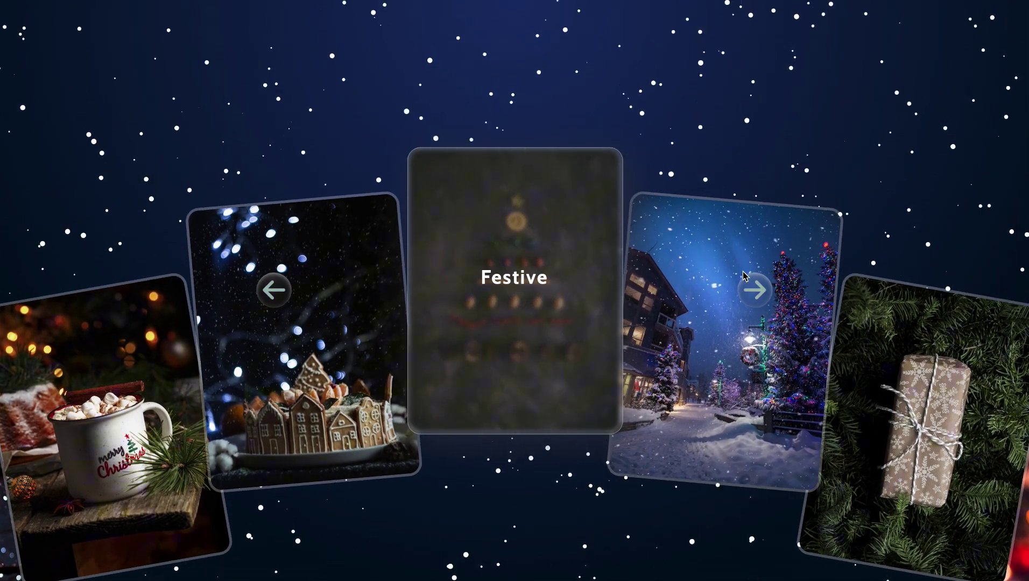
Step: Preview the finished slider by rotating its cards forward and back
{"action": "left_click", "coordinate": [750, 290]}
{"action": "left_click", "coordinate": [751, 291]}
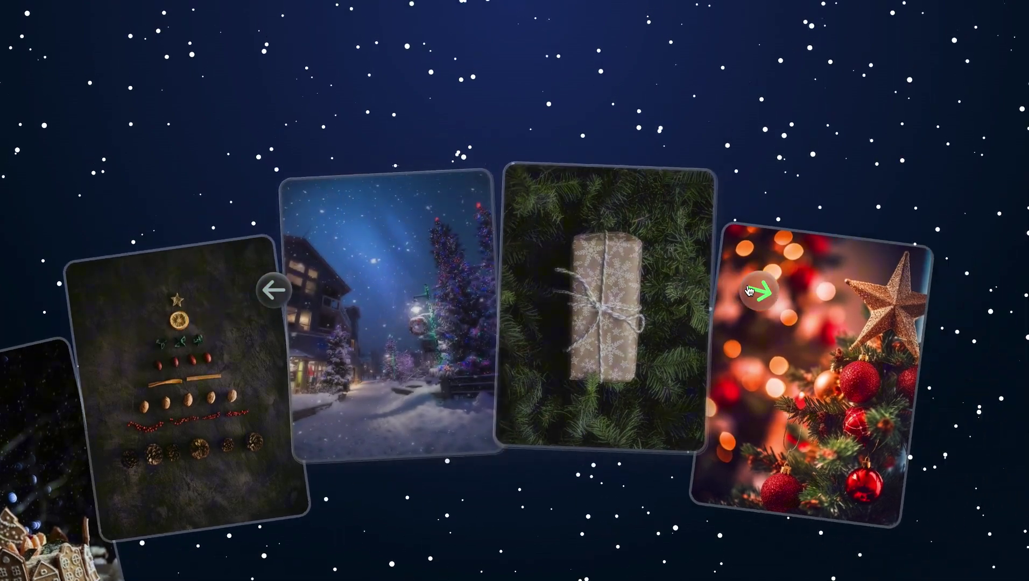
{"action": "left_click", "coordinate": [272, 297]}
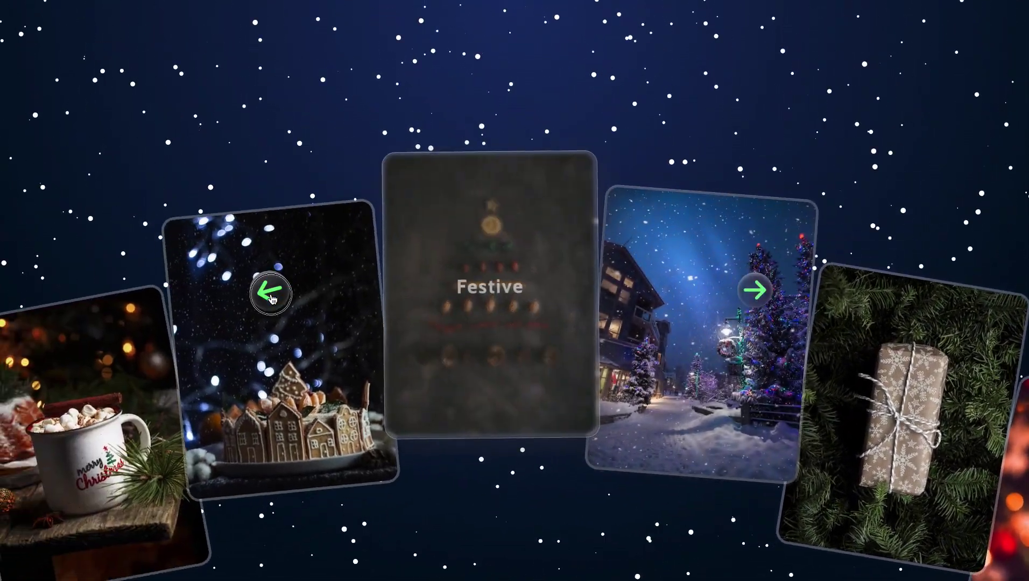
{"action": "left_click", "coordinate": [272, 297]}
{"action": "left_click", "coordinate": [272, 297]}
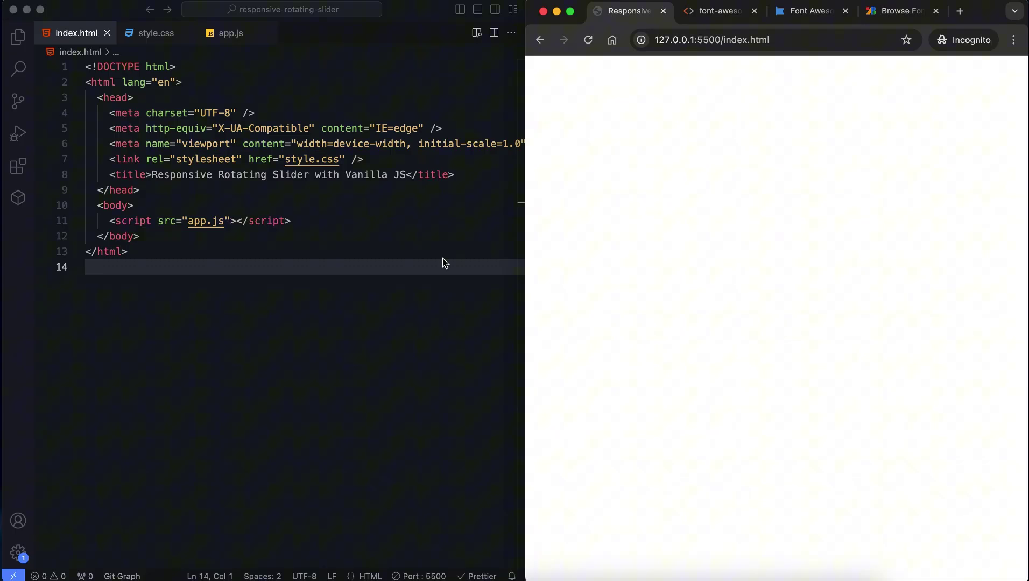
Step: Copy the Font Awesome 6.7.1 all.min.css URL from cdnjs and open a line above style.css
{"action": "left_click", "coordinate": [686, 16]}
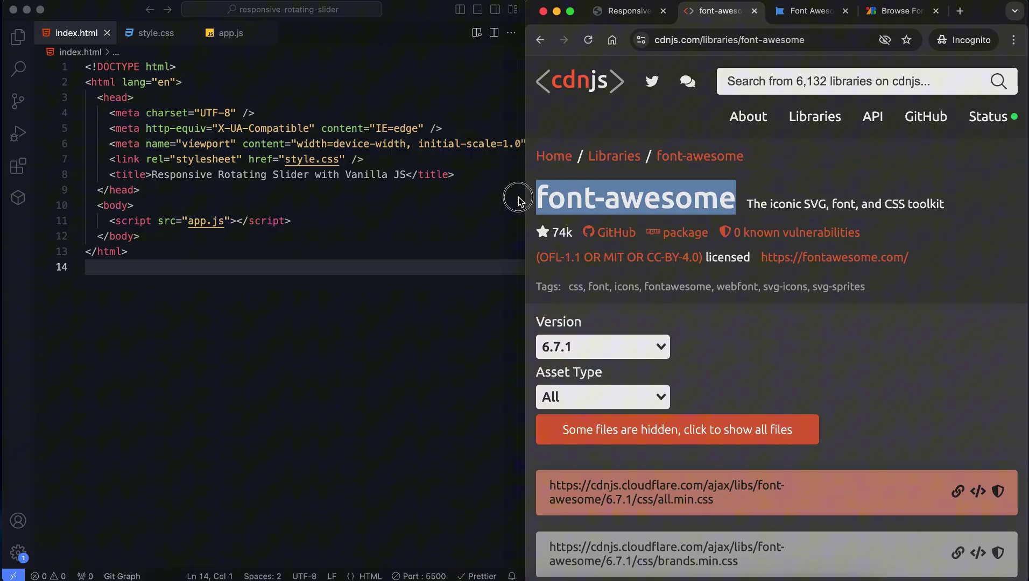
{"action": "left_click", "coordinate": [531, 201]}
{"action": "scroll", "coordinate": [946, 464], "scroll_direction": "down", "scroll_amount": 1}
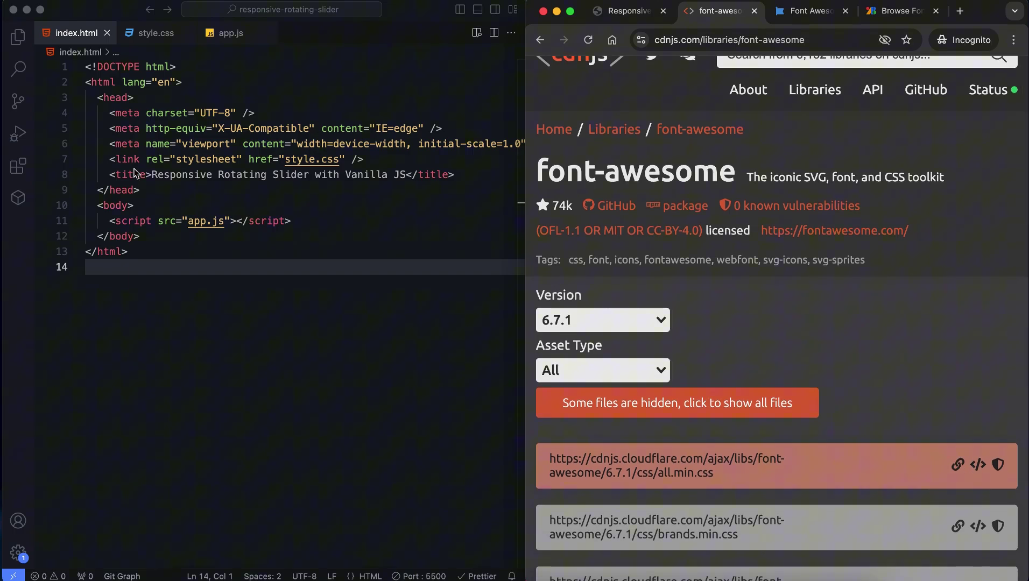
{"action": "left_click", "coordinate": [111, 159]}
{"action": "key", "text": "Return"}
{"action": "key", "text": "Up"}
{"action": "type", "text": "link"}
Step: Add a stylesheet link with the cdnjs Font Awesome URL and save index.html
{"action": "key", "text": "Tab"}
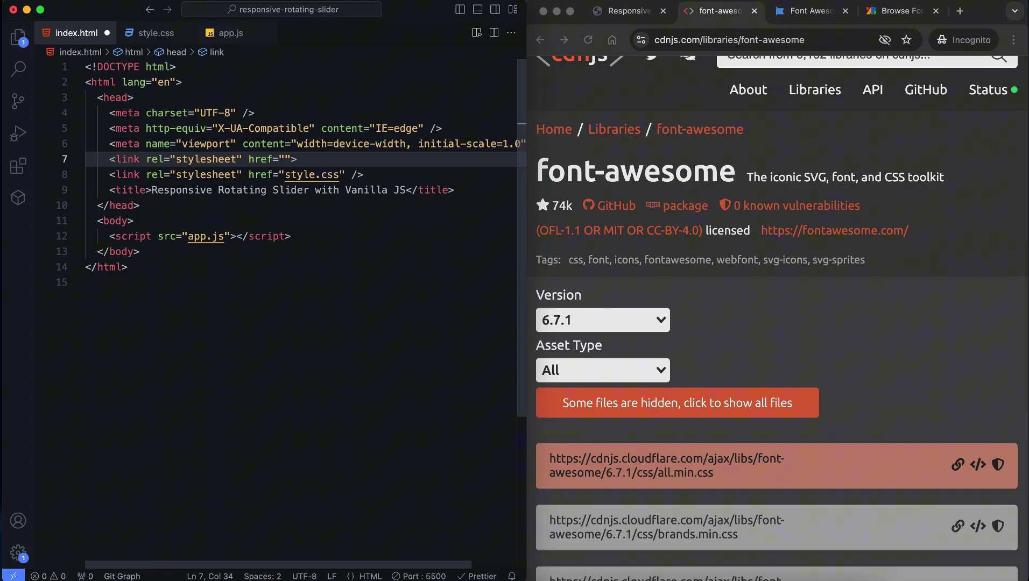
{"action": "type", "text": "https://cdnjs.cloudflare.com/ajax/libs/font-awesome/6.7.1/css/all.min.css"}
{"action": "key", "text": "super+s"}
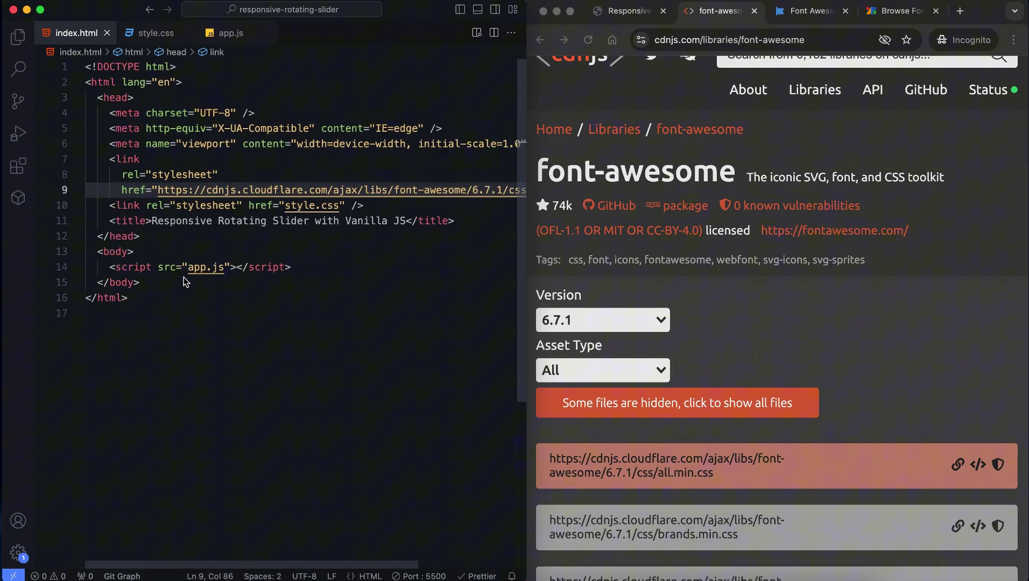
{"action": "left_click", "coordinate": [627, 10]}
Step: Add main, a .slider div and a control-btn prev button, duplicated for the next button
{"action": "left_click", "coordinate": [161, 251]}
{"action": "key", "text": "Return"}
{"action": "key", "text": "Return"}
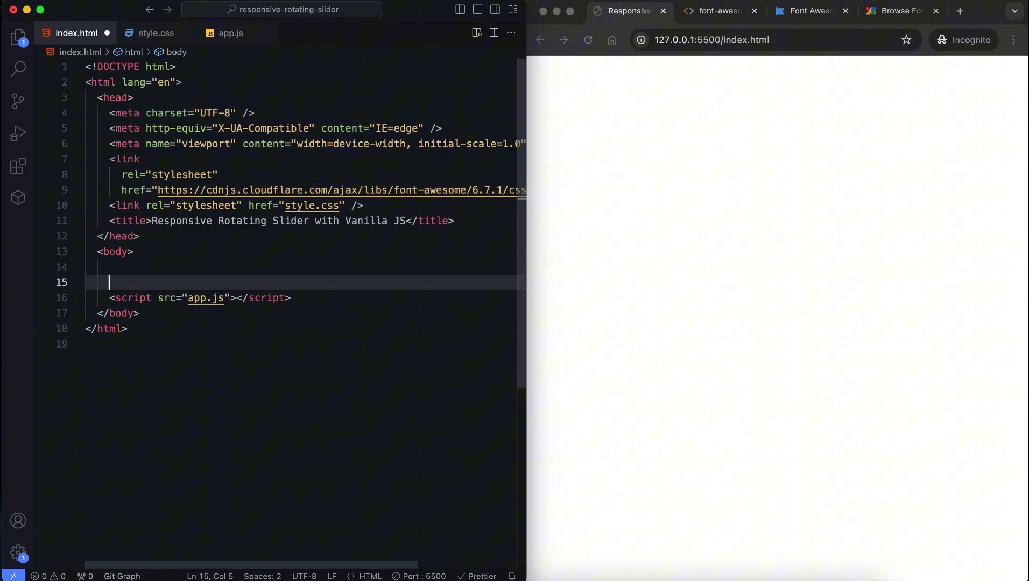
{"action": "type", "text": "n"}
{"action": "key", "text": "Tab"}
{"action": "type", "text": "div.slider"}
{"action": "key", "text": "Tab"}
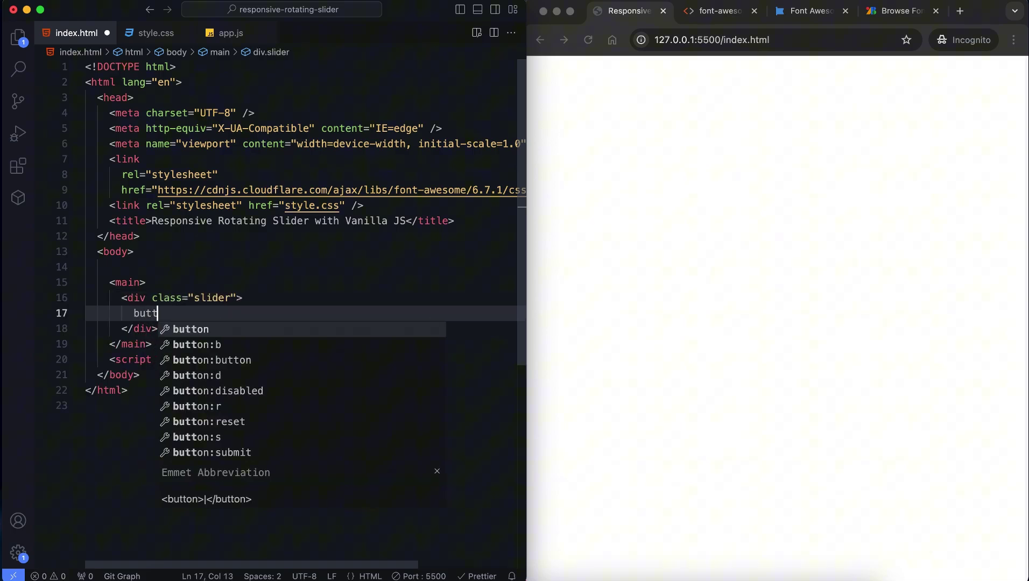
{"action": "type", "text": "button.control-btn"}
{"action": "key", "text": "Tab"}
{"action": "type", "text": "prev"}
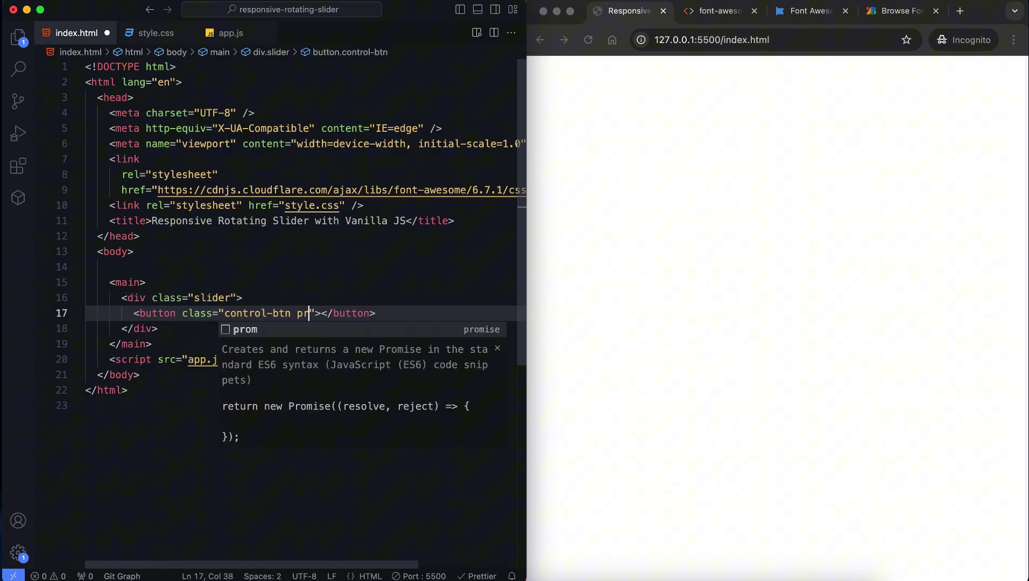
{"action": "key", "text": "shift+alt+Down"}
{"action": "double_click", "coordinate": [308, 328]}
{"action": "type", "text": "nex"}
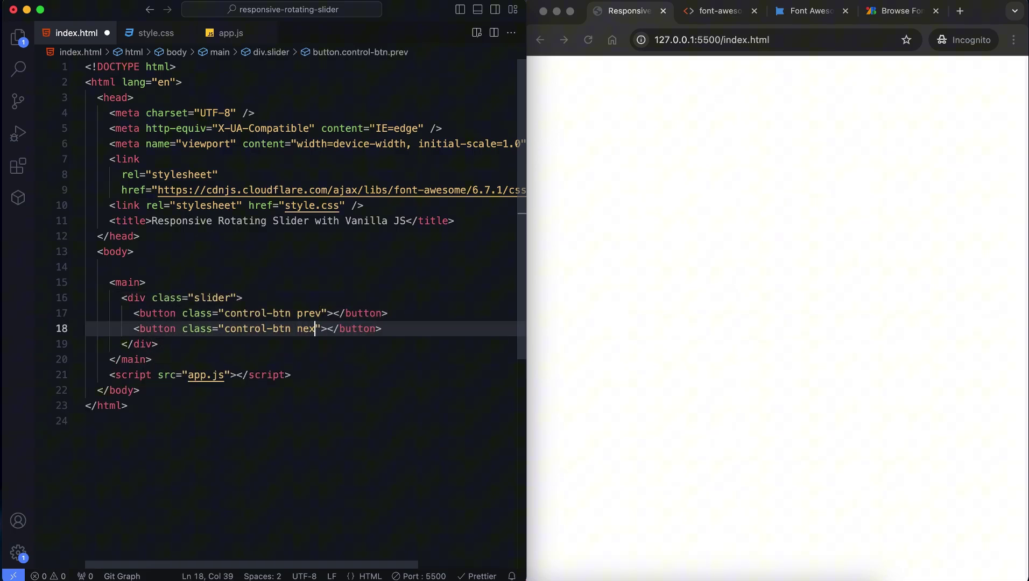
Step: Put the free Font Awesome arrow-left icon snippet into the prev button and save
{"action": "left_click", "coordinate": [820, 11]}
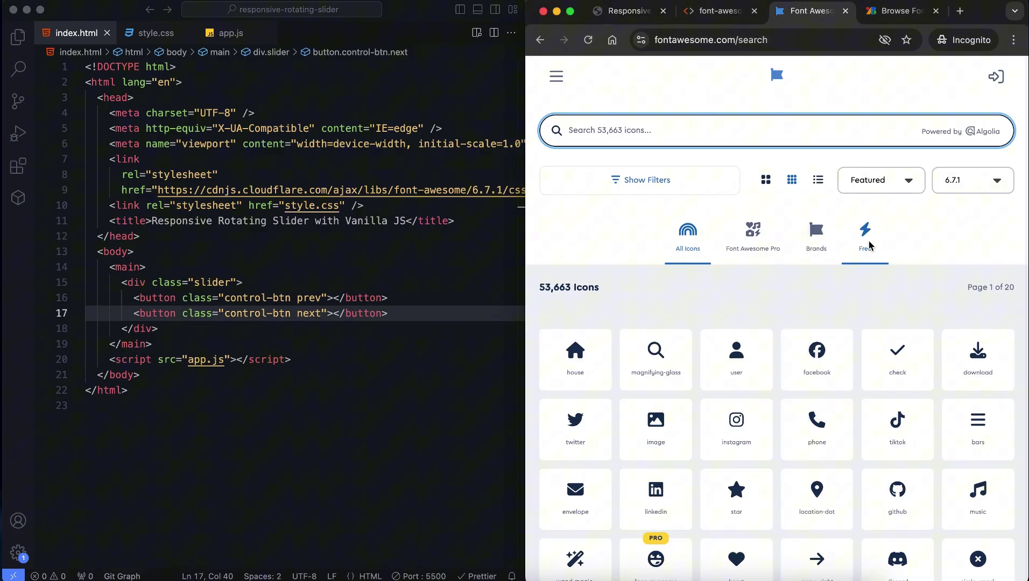
{"action": "left_click", "coordinate": [865, 233]}
{"action": "left_click", "coordinate": [652, 137]}
{"action": "type", "text": "ar"}
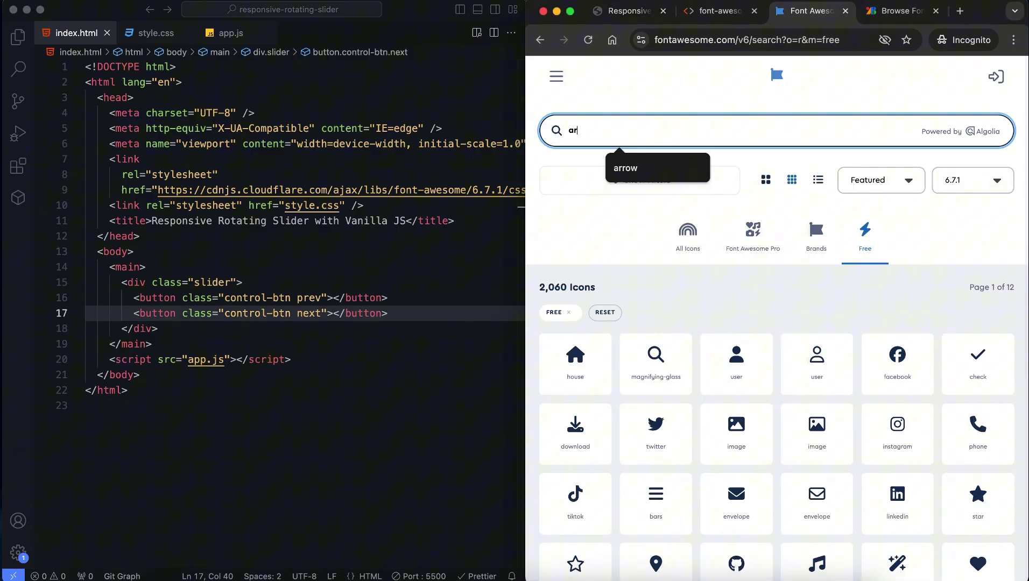
{"action": "type", "text": "row left"}
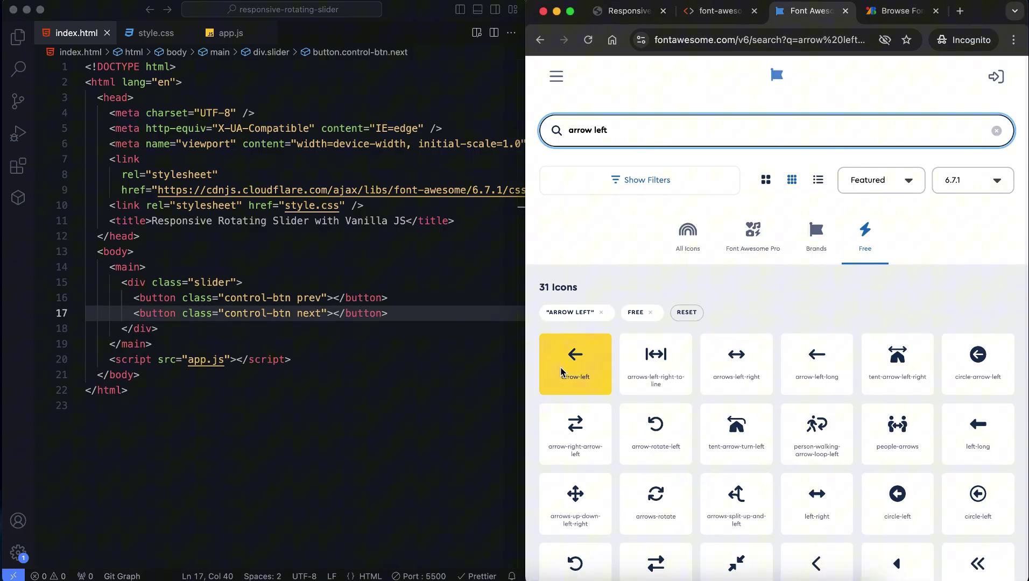
{"action": "left_click", "coordinate": [562, 374]}
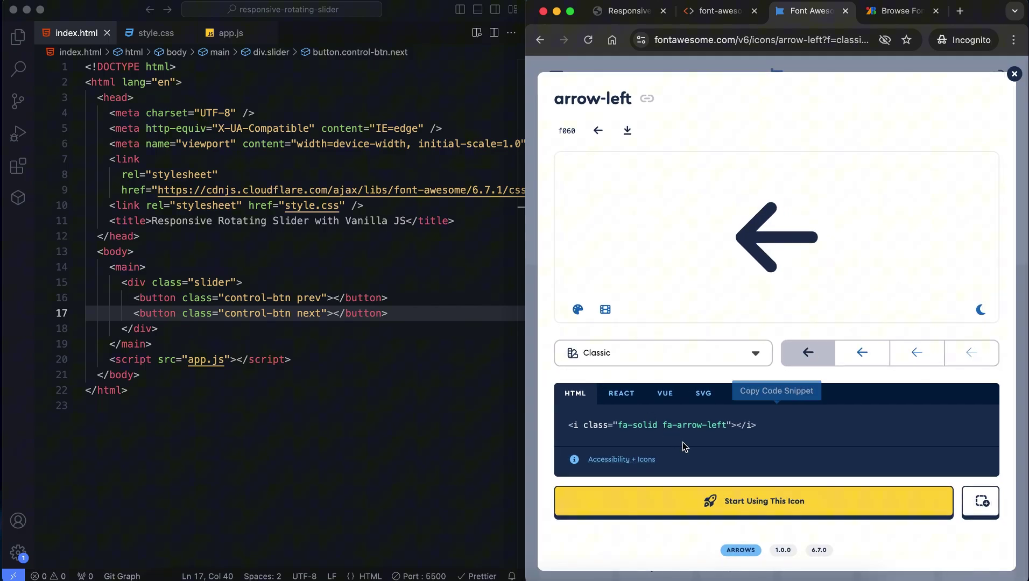
{"action": "left_click", "coordinate": [683, 428]}
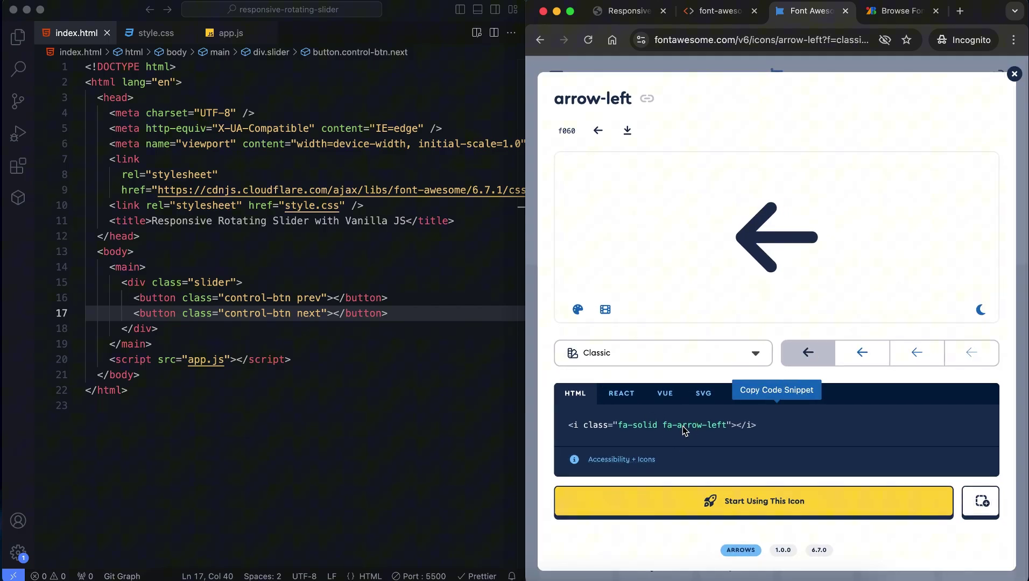
{"action": "left_click", "coordinate": [332, 298]}
{"action": "key", "text": "Return"}
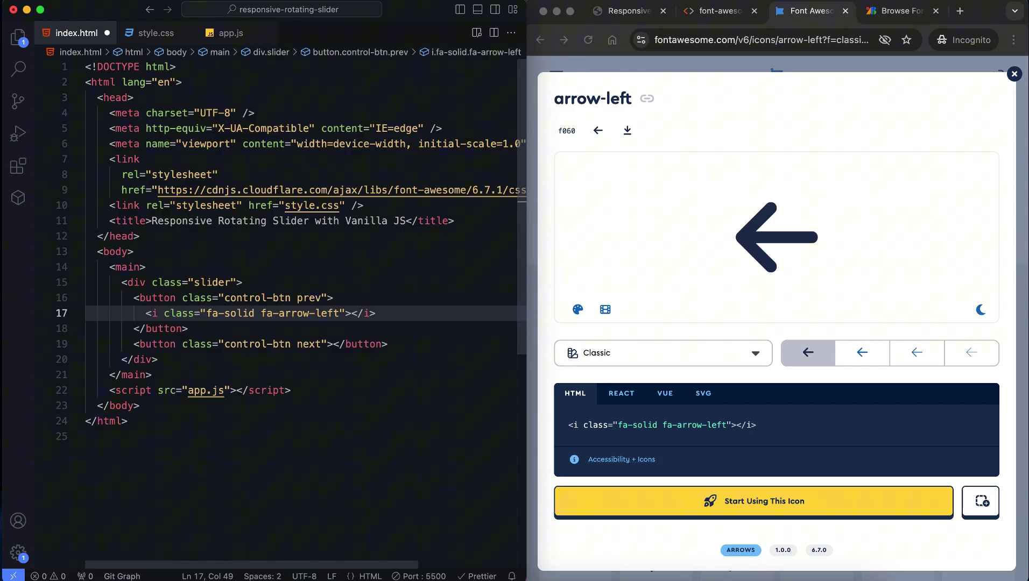
{"action": "key", "text": "ctrl+s"}
{"action": "left_click", "coordinate": [1016, 77]}
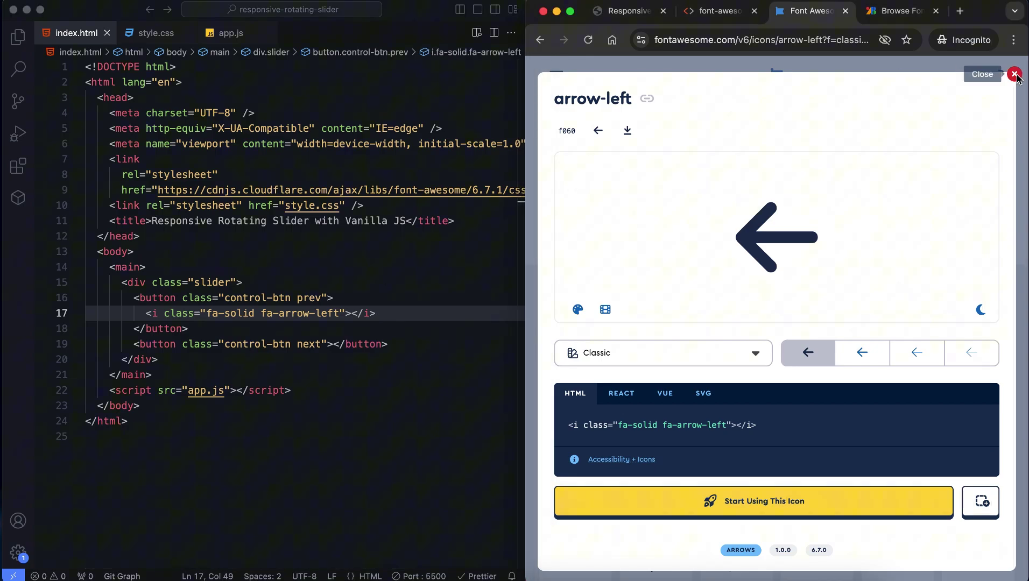
{"action": "left_click", "coordinate": [1015, 75]}
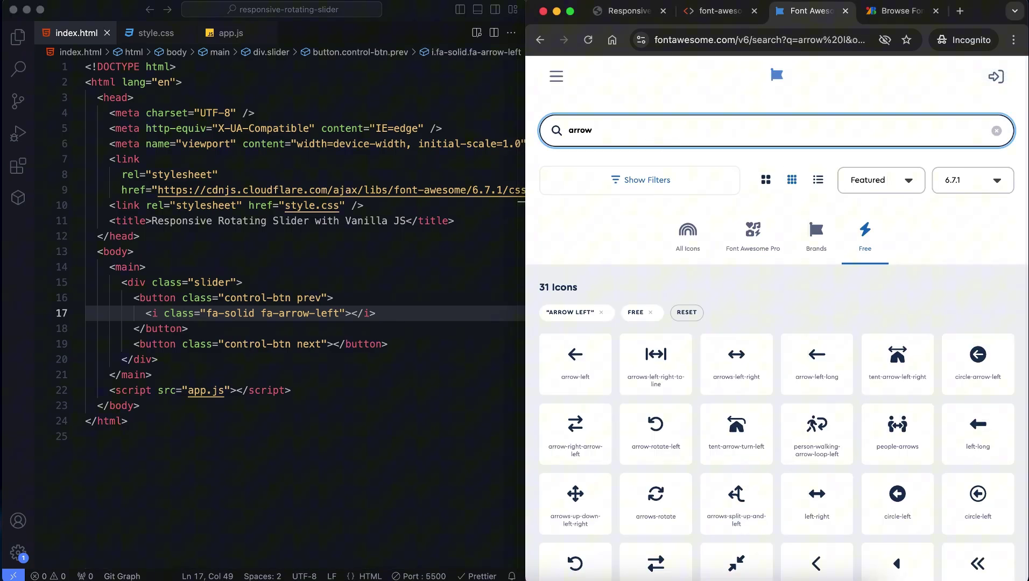
{"action": "type", "text": "right"}
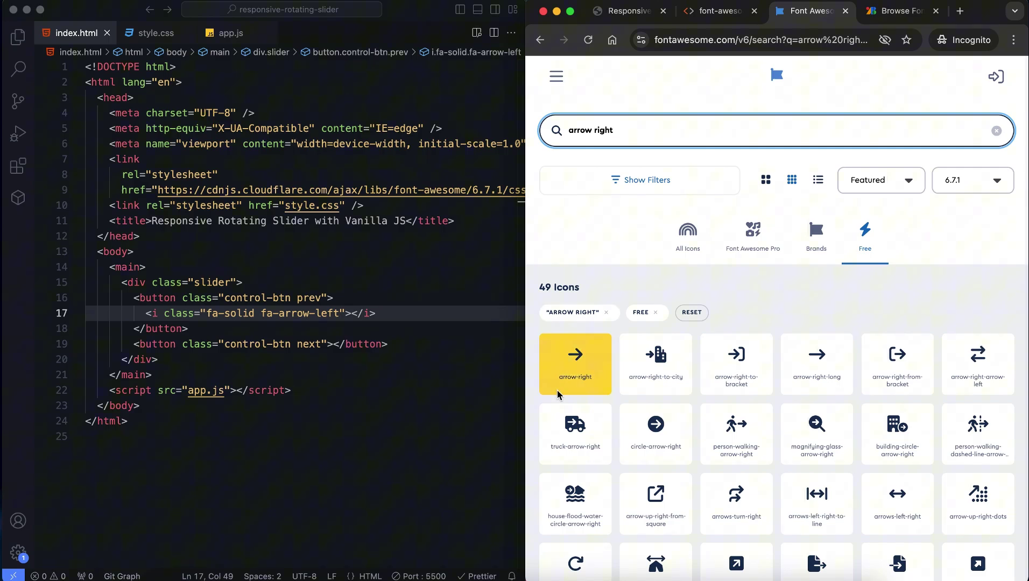
Step: Paste the arrow-right icon tag into the next button and check the local preview
{"action": "left_click", "coordinate": [575, 364]}
{"action": "left_click", "coordinate": [333, 343]}
{"action": "key", "text": "Return"}
{"action": "key", "text": "super+v"}
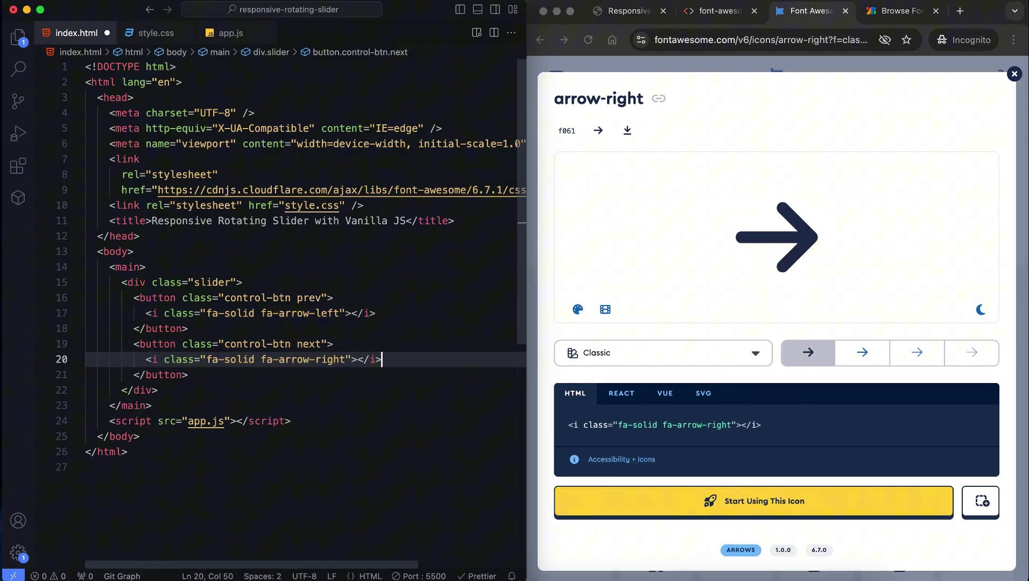
{"action": "left_click", "coordinate": [626, 11]}
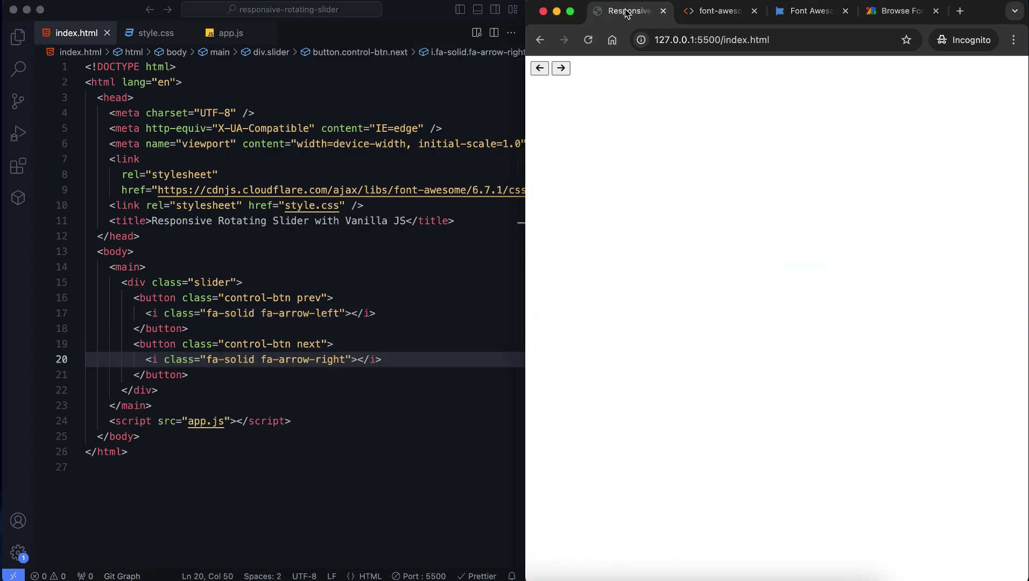
Step: Expand seven slide blocks and fill the first three slides' image sources and captions
{"action": "left_click", "coordinate": [228, 375]}
{"action": "key", "text": "Return"}
{"action": "key", "text": "Return"}
{"action": "type", "text": "div.sl"}
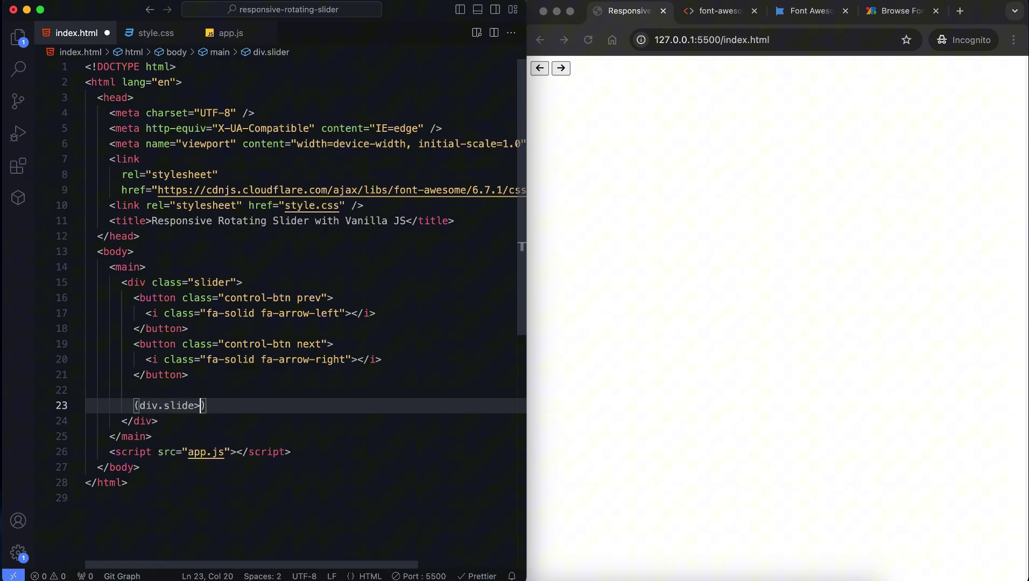
{"action": "type", "text": "ide>img+p)*7"}
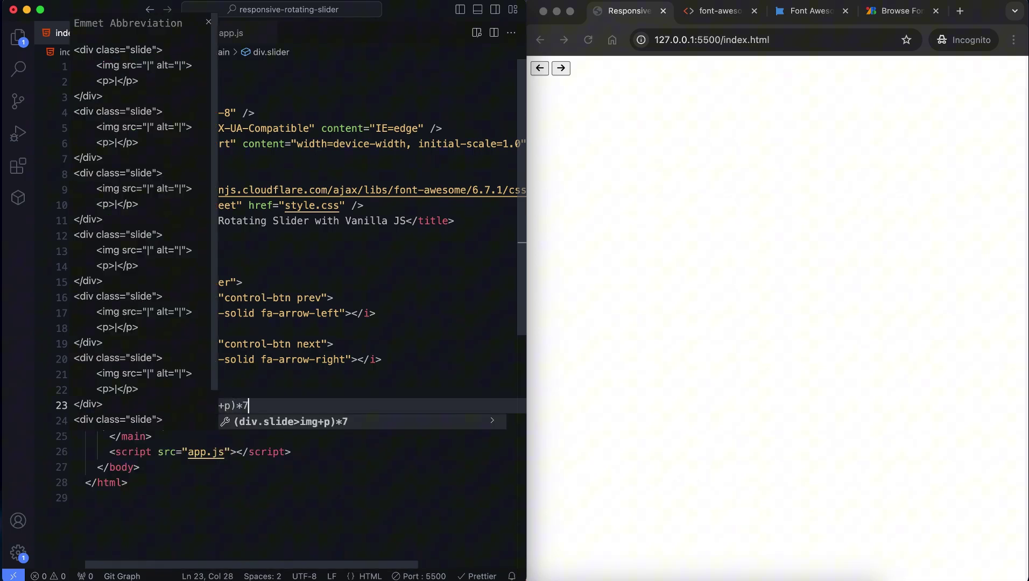
{"action": "key", "text": "Tab"}
{"action": "scroll", "coordinate": [282, 321], "scroll_direction": "down", "scroll_amount": 3}
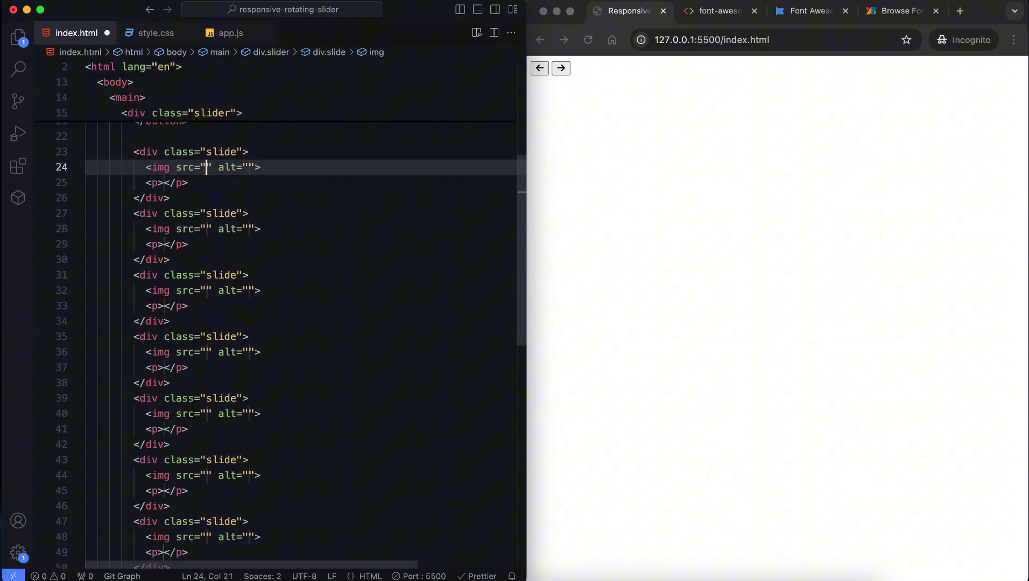
{"action": "type", "text": "images/img-1.jpg"}
{"action": "key", "text": "Down"}
{"action": "type", "text": "Decorati"}
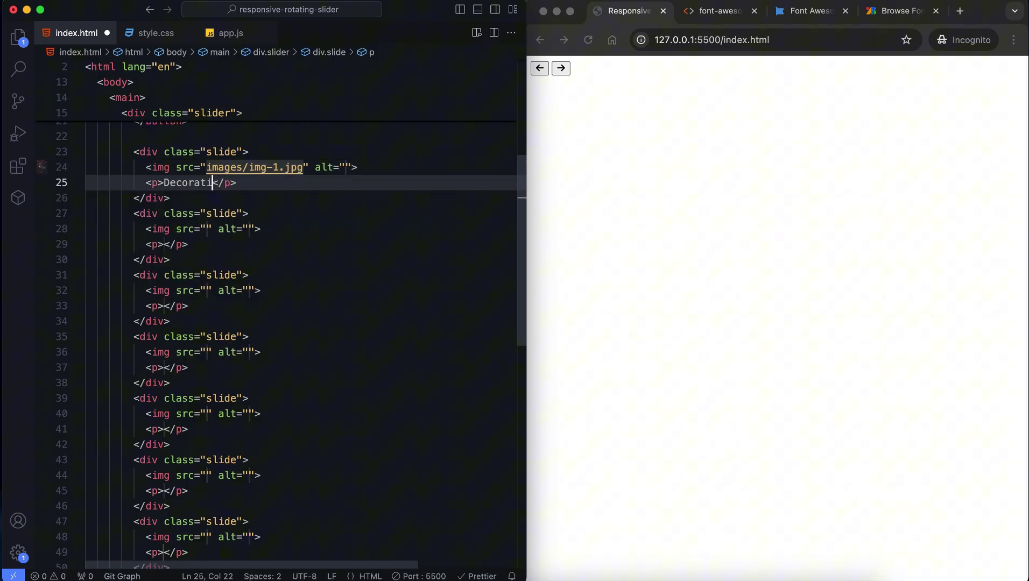
{"action": "left_click", "coordinate": [206, 230]}
{"action": "type", "text": "images/img"}
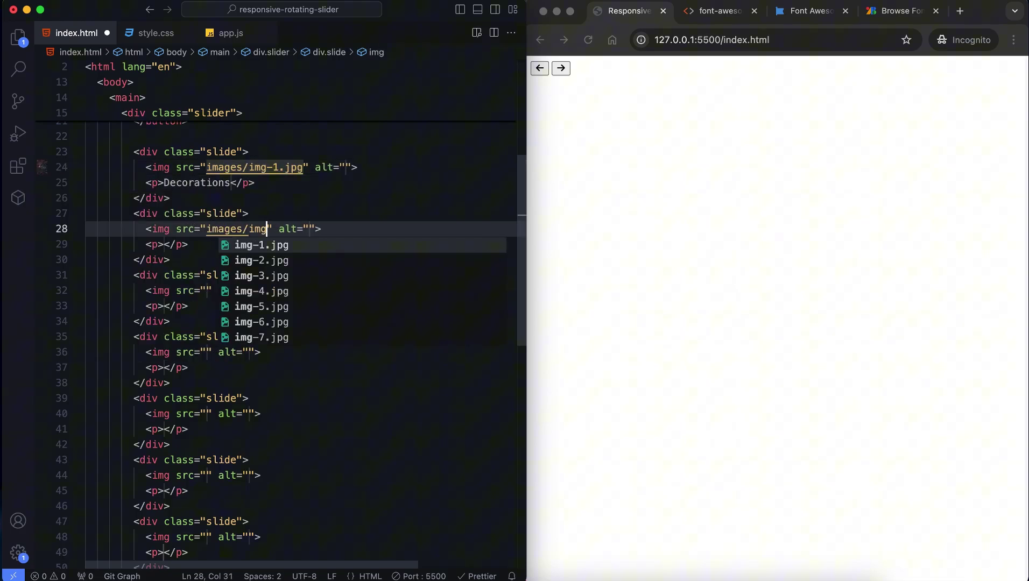
{"action": "type", "text": "-2.jpg"}
{"action": "key", "text": "Down"}
{"action": "type", "text": "Cozy"}
{"action": "left_click", "coordinate": [206, 291]}
{"action": "type", "text": "images/img-3.jpg"}
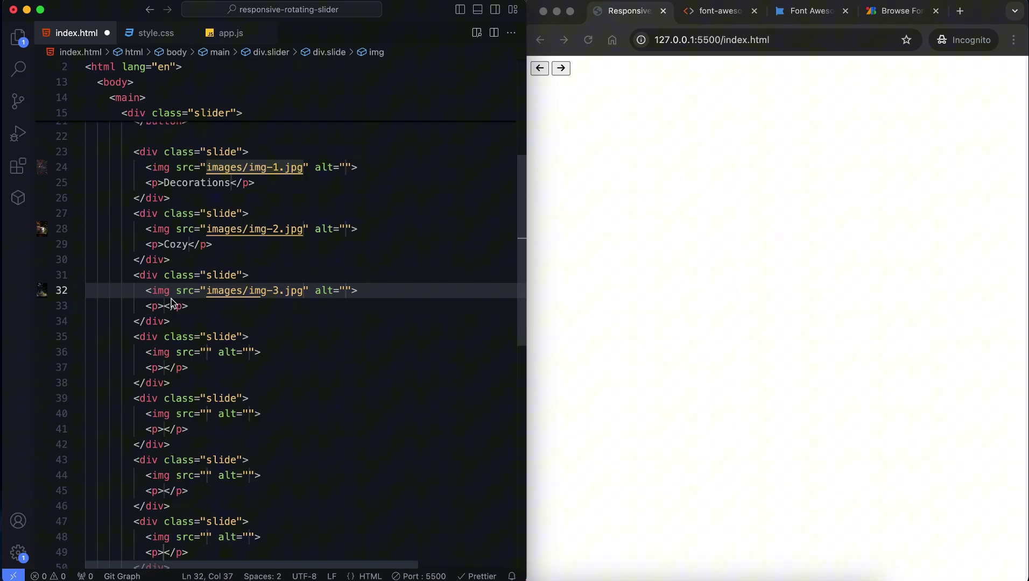
{"action": "left_click", "coordinate": [164, 306]}
{"action": "type", "text": "Gingerbre"}
{"action": "type", "text": "ad"}
Step: Fill the fourth and fifth slides with img-4.jpg and img-5.jpg and their captions
{"action": "left_click", "coordinate": [206, 351]}
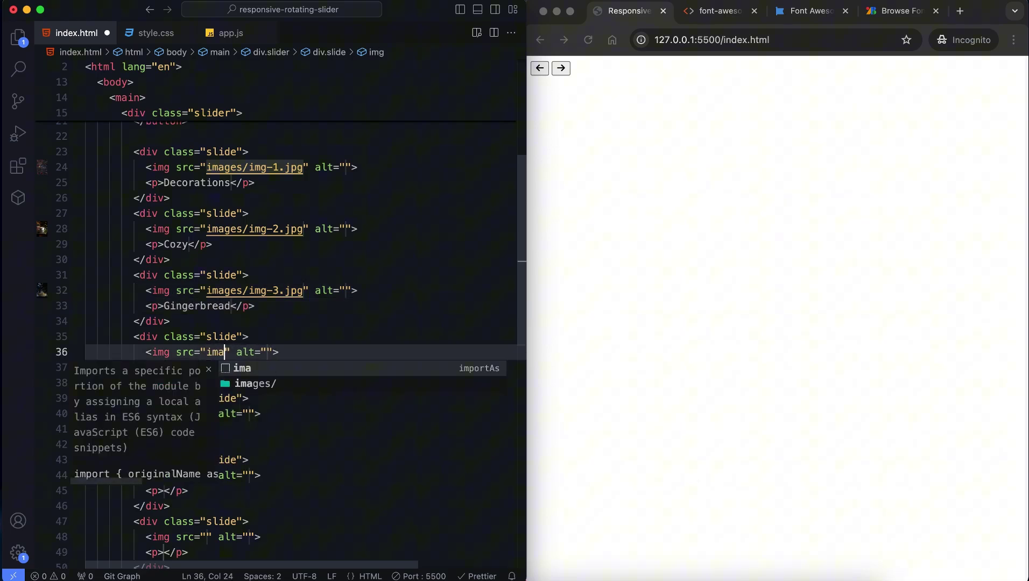
{"action": "type", "text": "images/img-4.jpg"}
{"action": "left_click", "coordinate": [164, 368]}
{"action": "type", "text": "Festive</p>"}
{"action": "scroll", "coordinate": [192, 402], "scroll_direction": "down", "scroll_amount": 5}
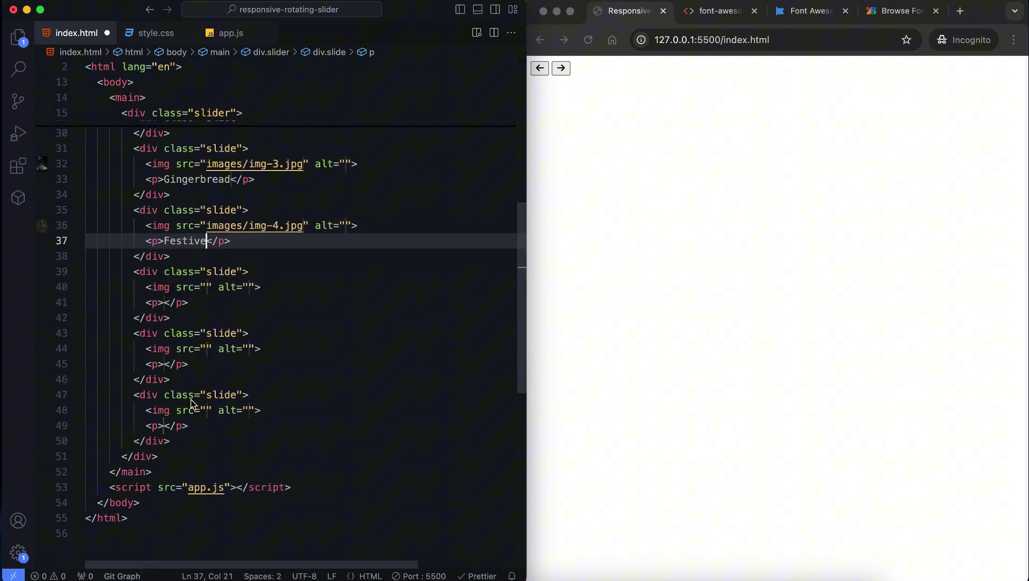
{"action": "left_click", "coordinate": [205, 288]}
{"action": "type", "text": "images/"}
{"action": "key", "text": "Down"}
{"action": "key", "text": "Down"}
{"action": "key", "text": "Down"}
{"action": "key", "text": "Return"}
{"action": "left_click", "coordinate": [164, 302]}
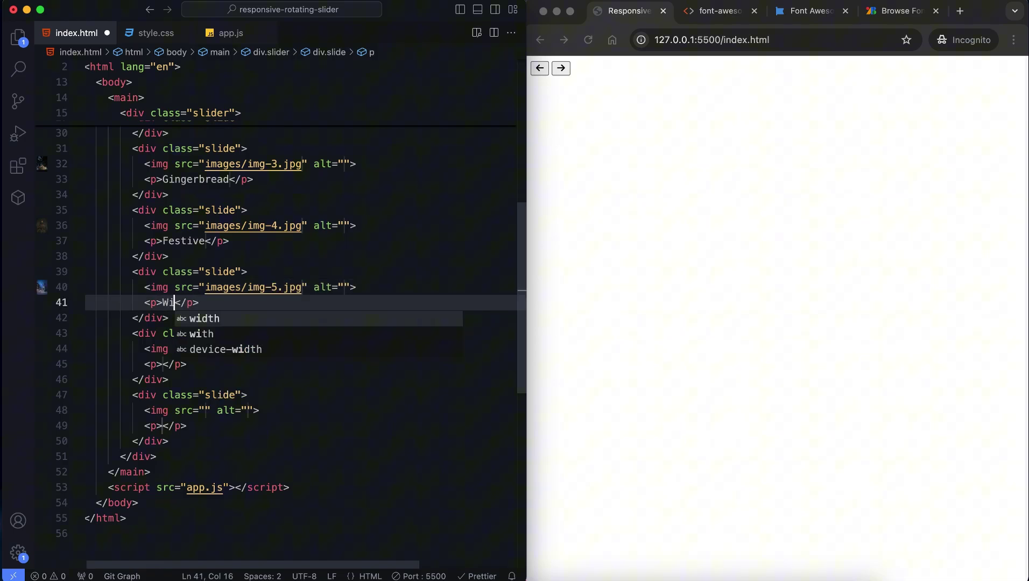
{"action": "type", "text": "Winter"}
Step: Complete the last slides through img-7.jpg, ending with the Christmas Tree caption, and save
{"action": "left_click", "coordinate": [206, 349]}
{"action": "type", "text": "images/img-6.jpg"}
{"action": "left_click", "coordinate": [162, 364]}
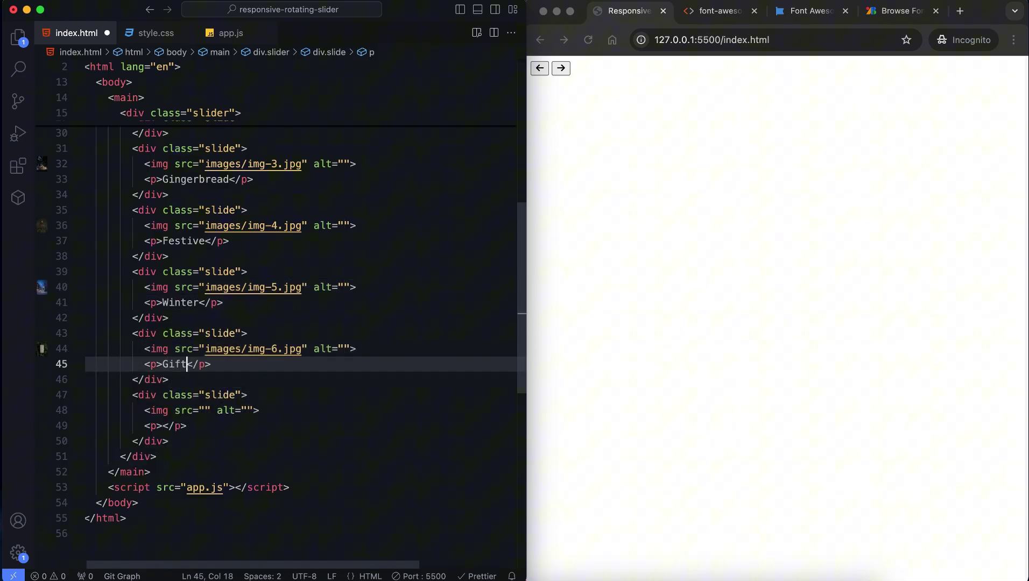
{"action": "left_click", "coordinate": [206, 410]}
{"action": "type", "text": "images/"}
{"action": "key", "text": "Down"}
{"action": "key", "text": "Down"}
{"action": "key", "text": "Down"}
{"action": "key", "text": "Return"}
{"action": "left_click", "coordinate": [161, 426]}
{"action": "type", "text": "Christmas "}
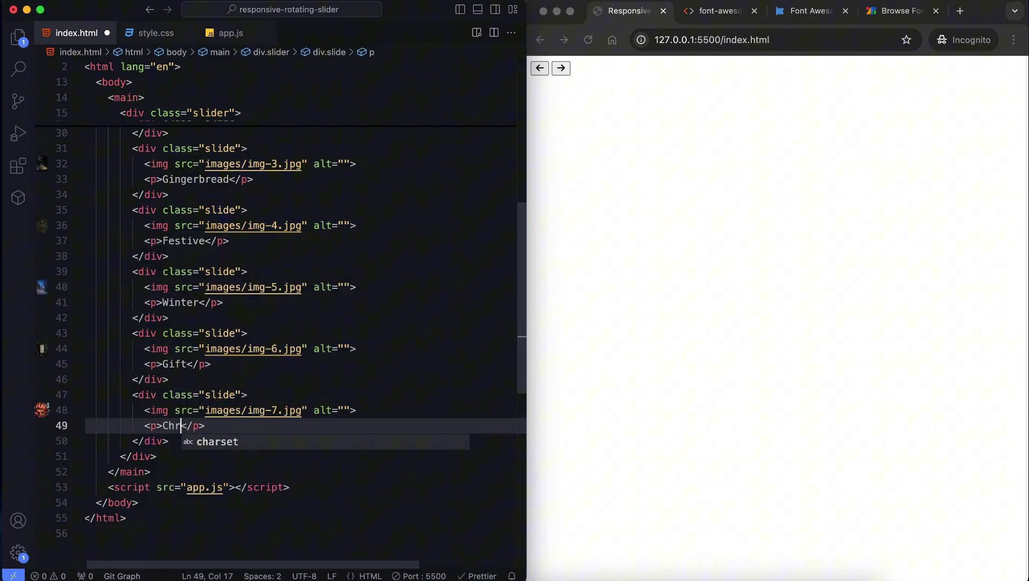
{"action": "type", "text": "Tree"}
{"action": "key", "text": "super+s"}
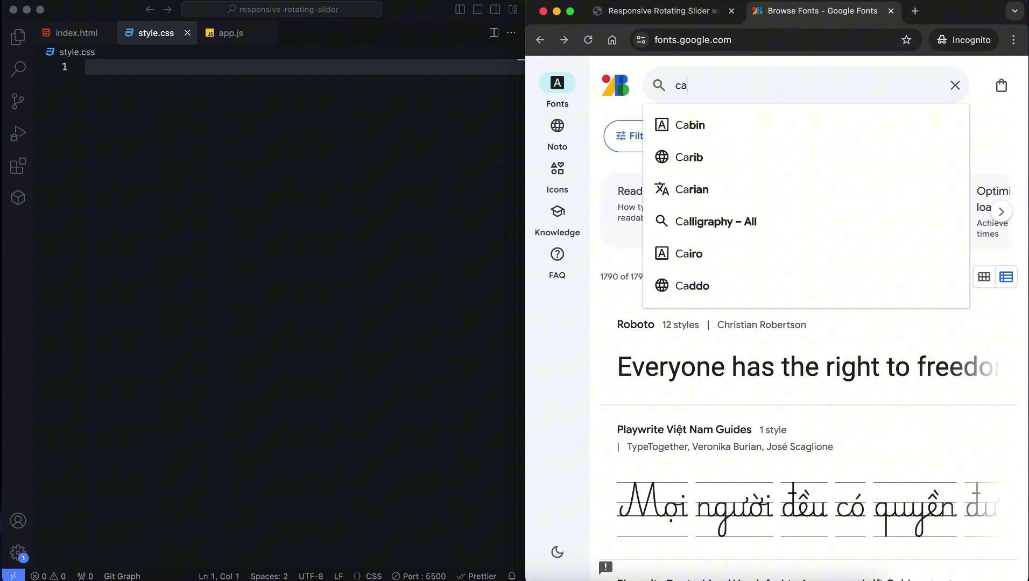
{"action": "left_click", "coordinate": [694, 124]}
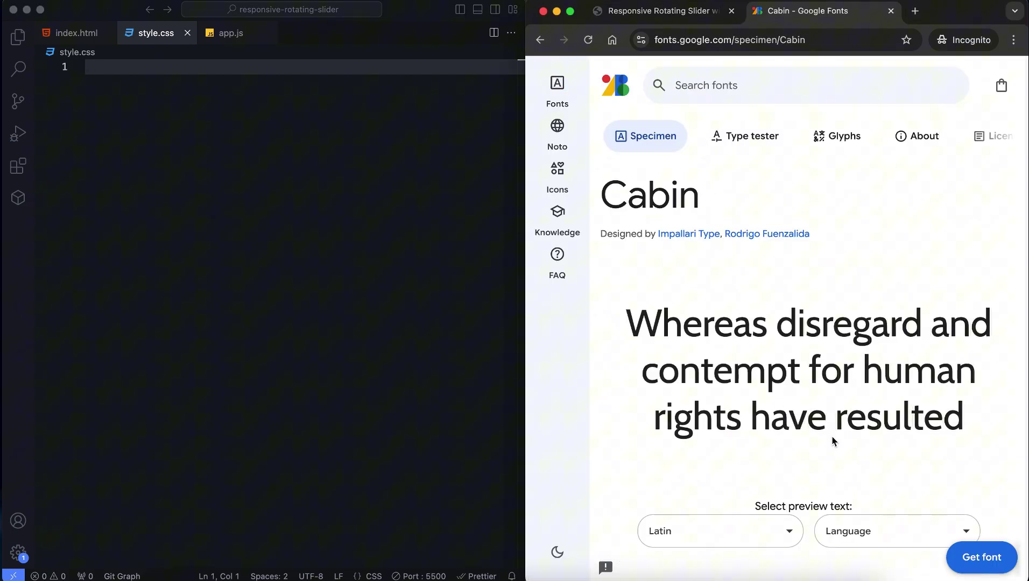
{"action": "left_click", "coordinate": [979, 558]}
{"action": "left_click", "coordinate": [810, 225]}
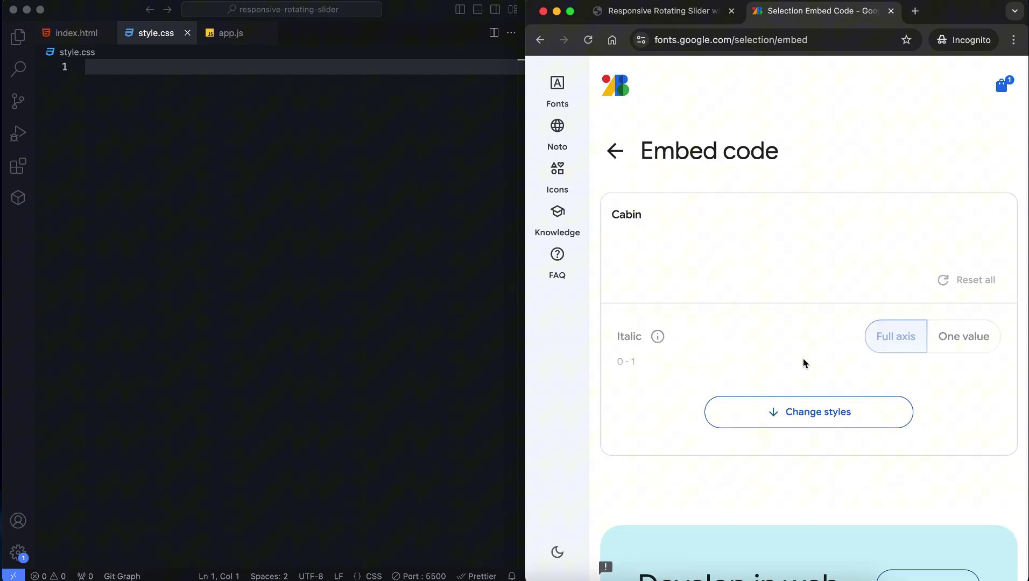
{"action": "scroll", "coordinate": [804, 364], "scroll_direction": "down", "scroll_amount": 5}
{"action": "scroll", "coordinate": [804, 364], "scroll_direction": "down", "scroll_amount": 3}
{"action": "left_click", "coordinate": [691, 312]}
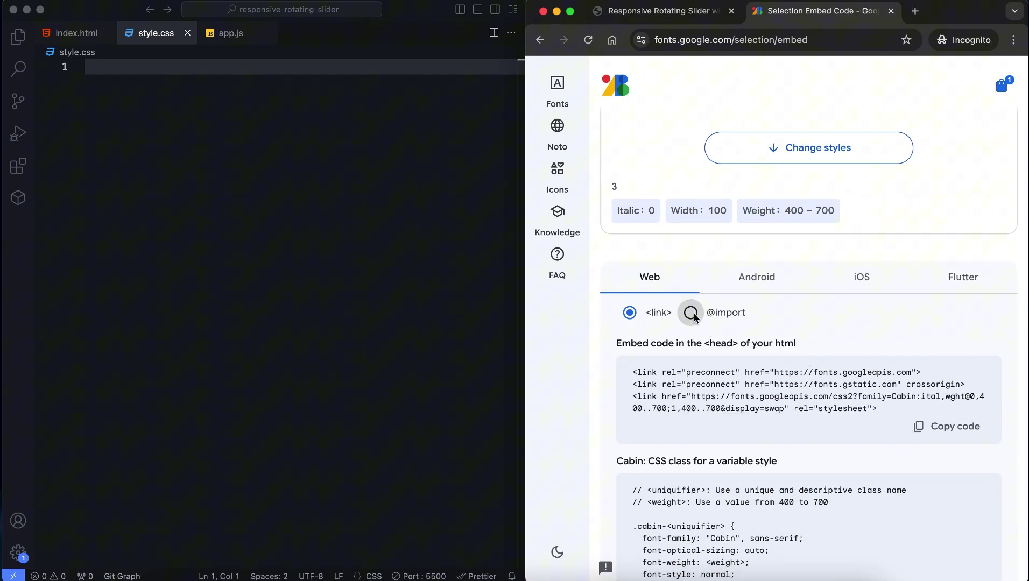
{"action": "left_click_drag", "start_coordinate": [805, 396], "coordinate": [634, 385]}
{"action": "key", "text": "super+c"}
{"action": "left_click", "coordinate": [253, 189]}
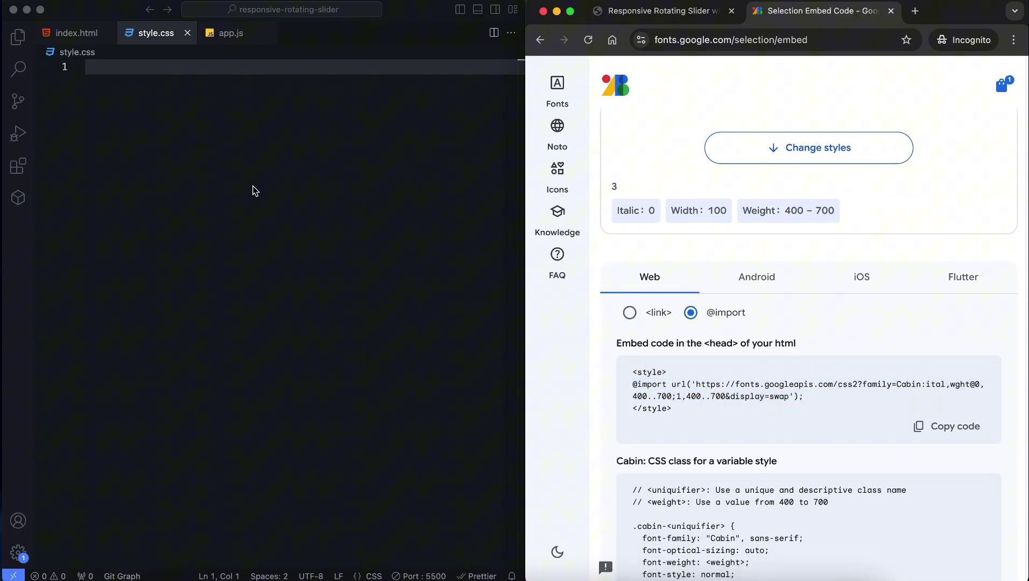
{"action": "key", "text": "super+v"}
Step: Write the * reset rule: zero margin and padding, border-box sizing, Cabin font-family
{"action": "left_click", "coordinate": [635, 10]}
{"action": "key", "text": "Return"}
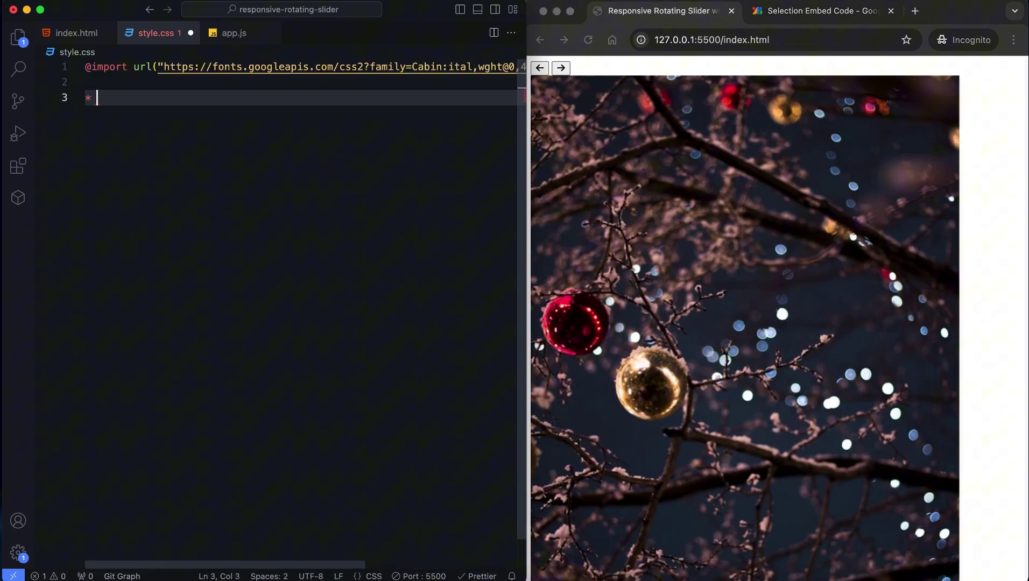
{"action": "type", "text": "* {"}
{"action": "key", "text": "Return"}
{"action": "type", "text": "margin: 0;"}
{"action": "key", "text": "Return"}
{"action": "type", "text": "padding: 0;"}
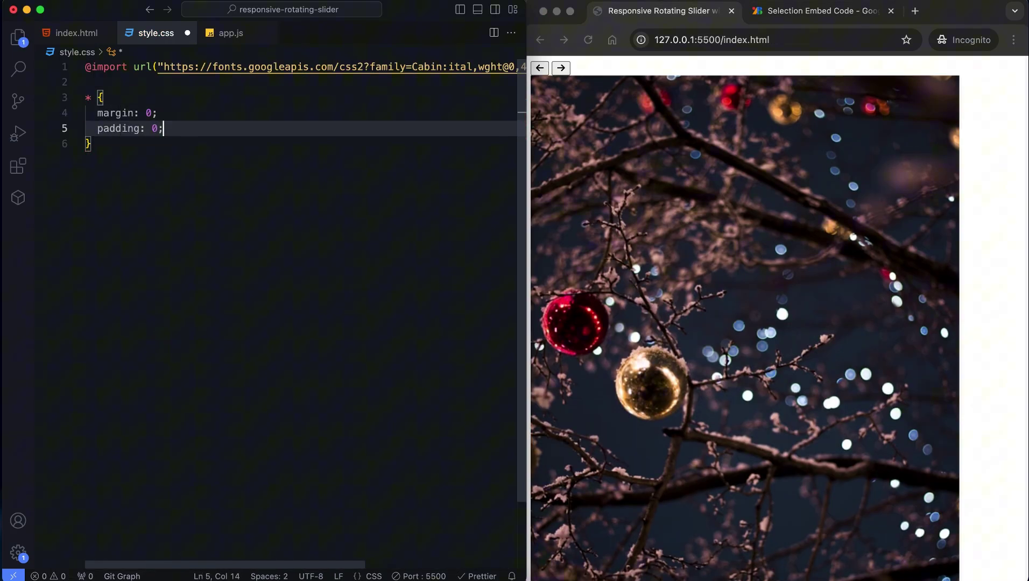
{"action": "key", "text": "Return"}
{"action": "type", "text": "box-sizing: border-box;"}
{"action": "key", "text": "super+s"}
{"action": "left_click", "coordinate": [820, 11]}
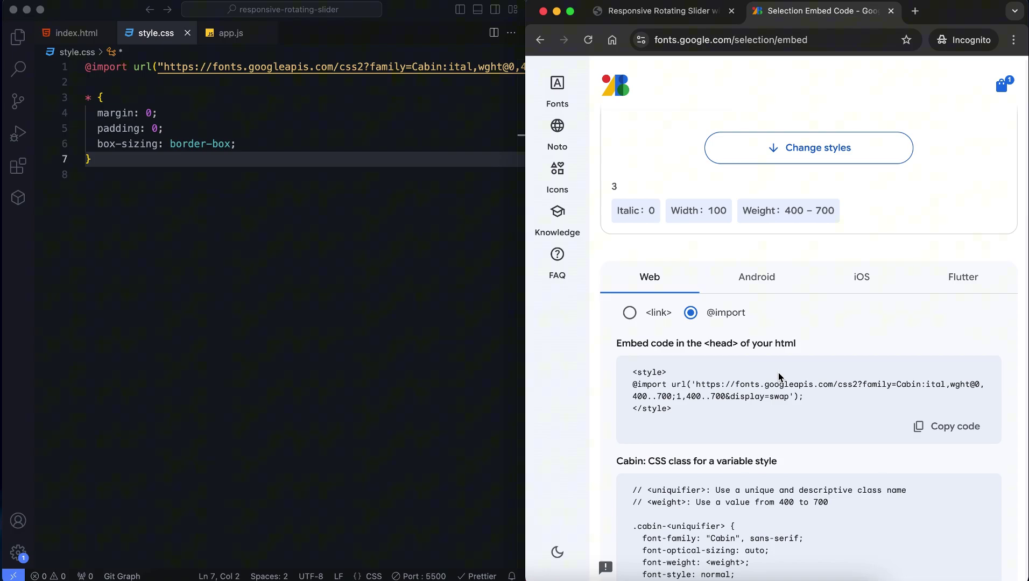
{"action": "scroll", "coordinate": [804, 417], "scroll_direction": "down", "scroll_amount": 1}
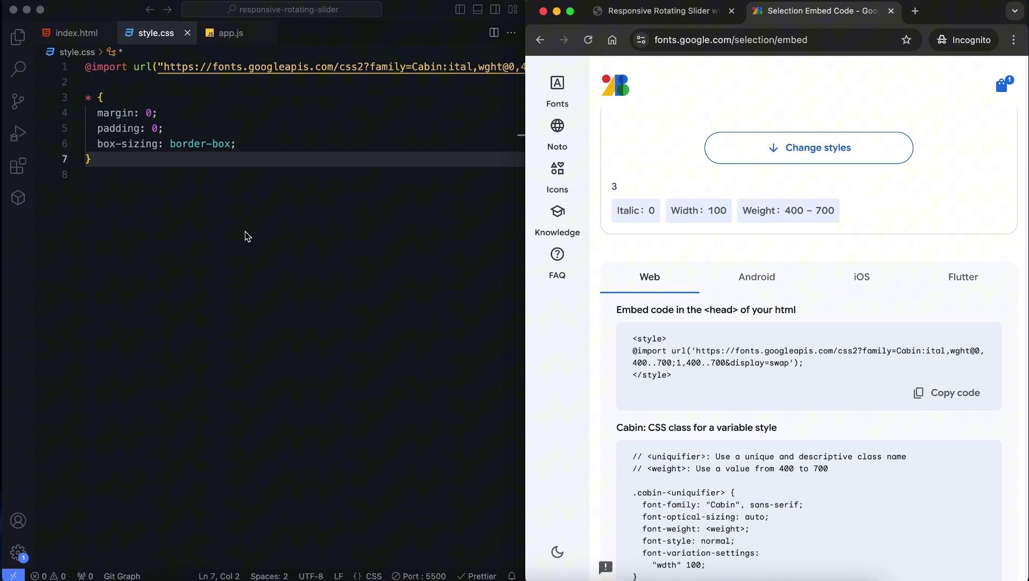
{"action": "left_click", "coordinate": [247, 144]}
{"action": "key", "text": "Return"}
{"action": "type", "text": "font-family: \"Cabin\", sans-serif;"}
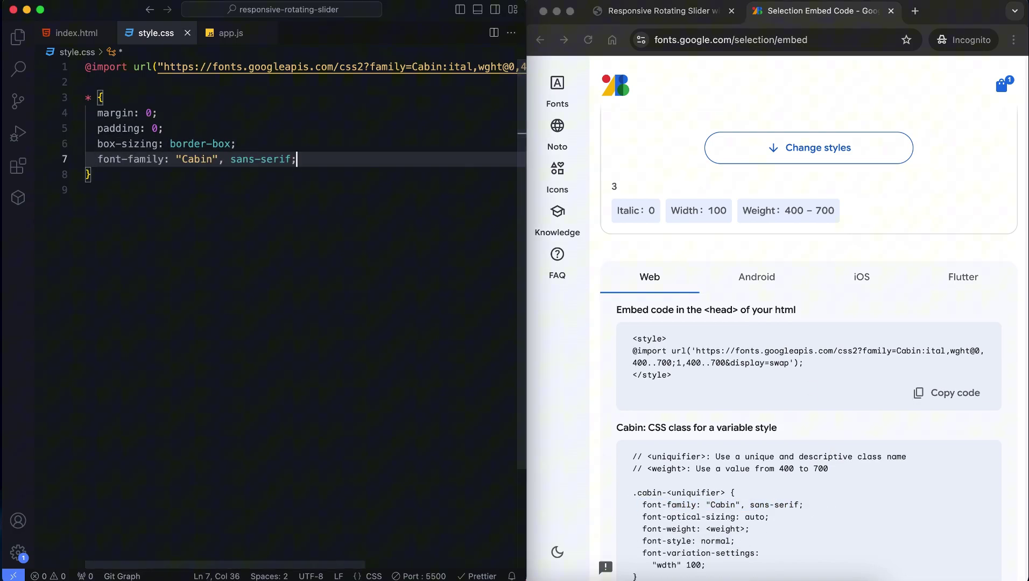
Step: Add an img rule: display block, 100% width and height, object-fit cover
{"action": "left_click", "coordinate": [660, 11]}
{"action": "left_click", "coordinate": [97, 189]}
{"action": "key", "text": "Return"}
{"action": "type", "text": "img {"}
{"action": "key", "text": "Return"}
{"action": "type", "text": "display: bl;"}
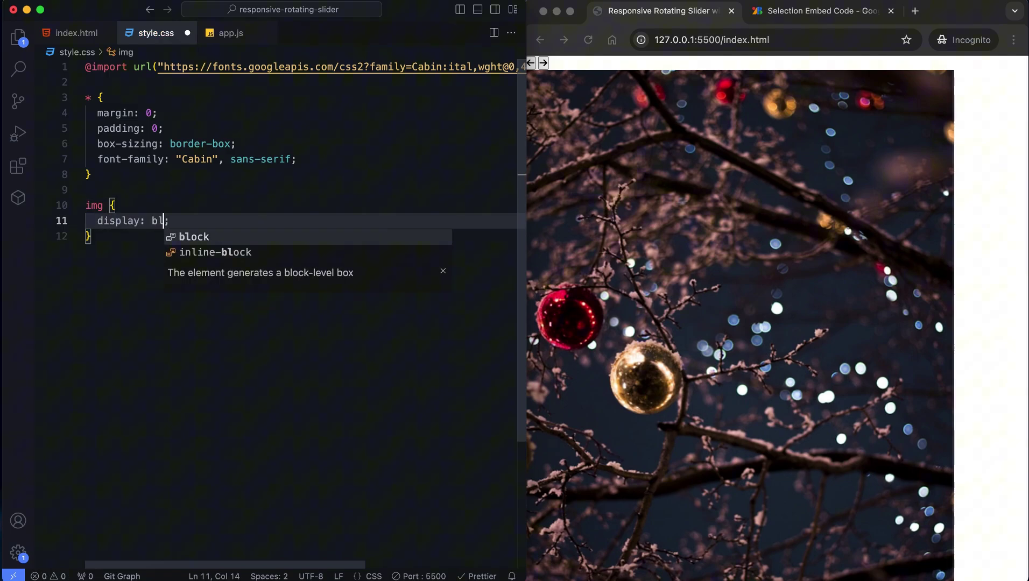
{"action": "key", "text": "Tab"}
{"action": "key", "text": "End"}
{"action": "key", "text": "Return"}
{"action": "type", "text": "width: ;"}
{"action": "key", "text": "Left"}
{"action": "key", "text": "Return"}
{"action": "type", "text": "height: 100%;"}
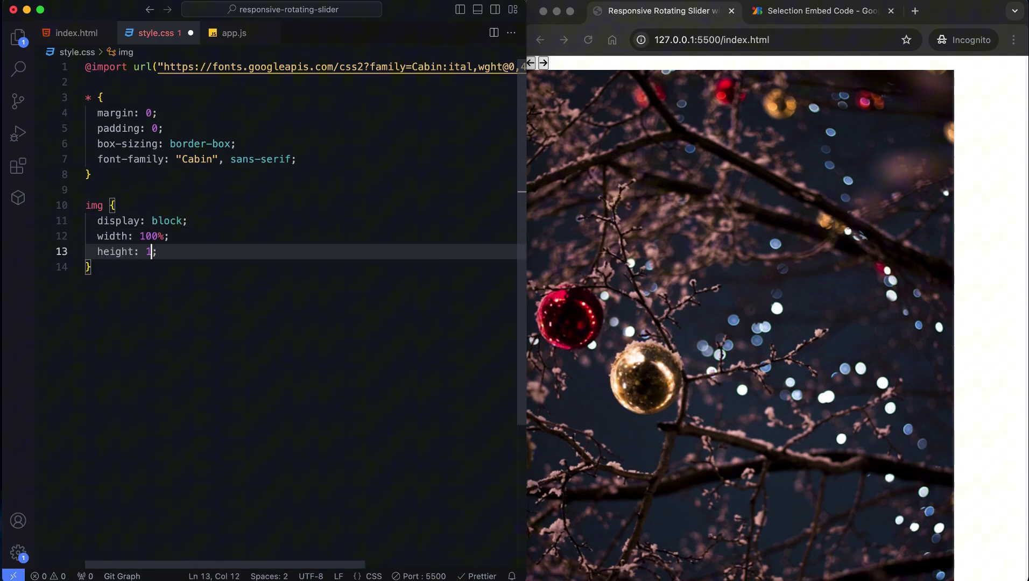
{"action": "key", "text": "Return"}
{"action": "type", "text": "object-fit: cover;"}
{"action": "key", "text": "Down"}
{"action": "key", "text": "End"}
Step: Give body relative position, a dark blue background colour and a two-stop radial-gradient
{"action": "key", "text": "Return"}
{"action": "key", "text": "Return"}
{"action": "type", "text": "body {"}
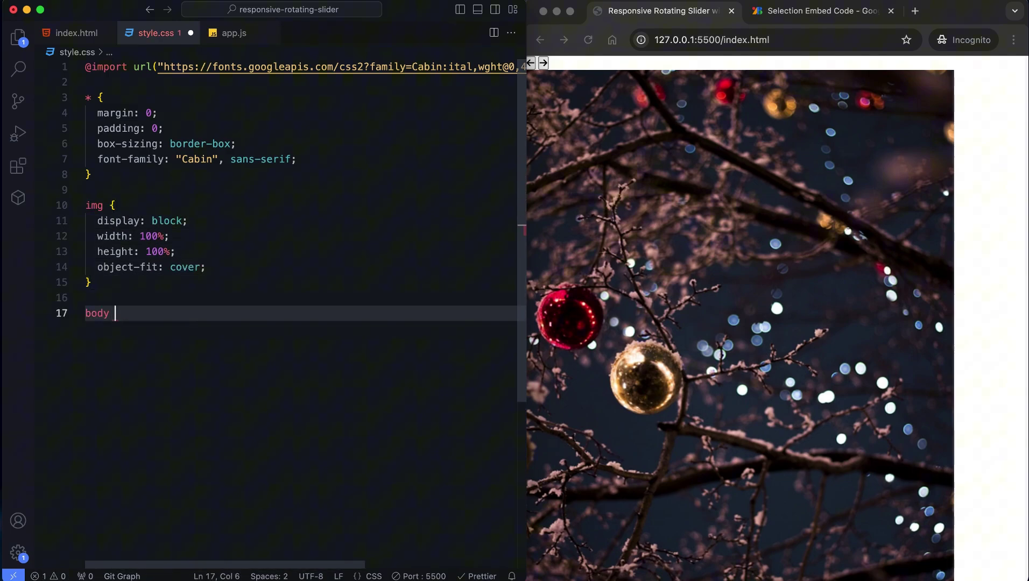
{"action": "key", "text": "Return"}
{"action": "type", "text": "pos"}
{"action": "key", "text": "Tab"}
{"action": "key", "text": "End"}
{"action": "key", "text": "Return"}
{"action": "type", "text": "background: rgb(3,"}
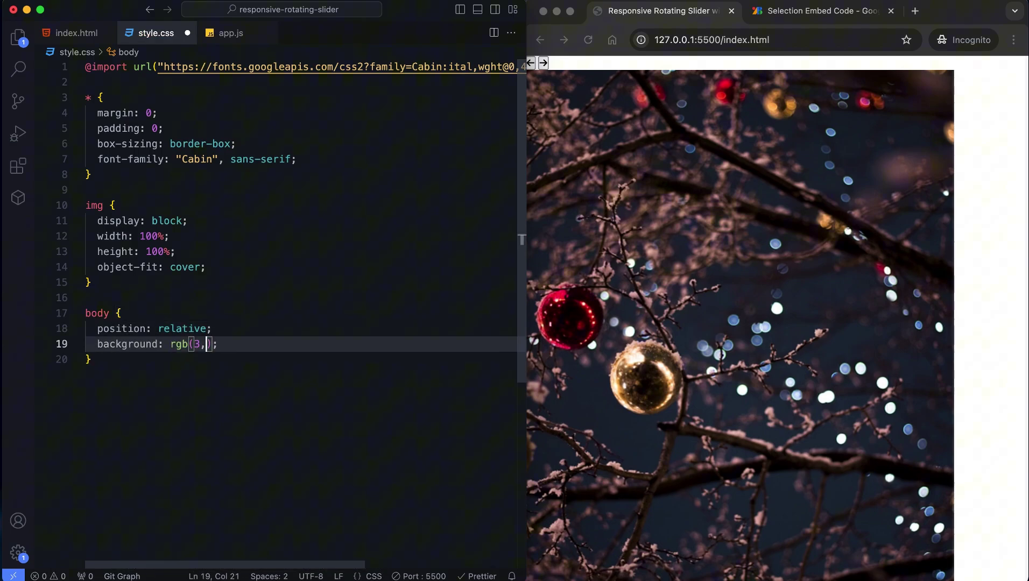
{"action": "type", "text": "15,3"}
{"action": "key", "text": "End"}
{"action": "key", "text": "Return"}
{"action": "type", "text": "background-image: rad"}
{"action": "key", "text": "Tab"}
{"action": "type", "text": "cir"}
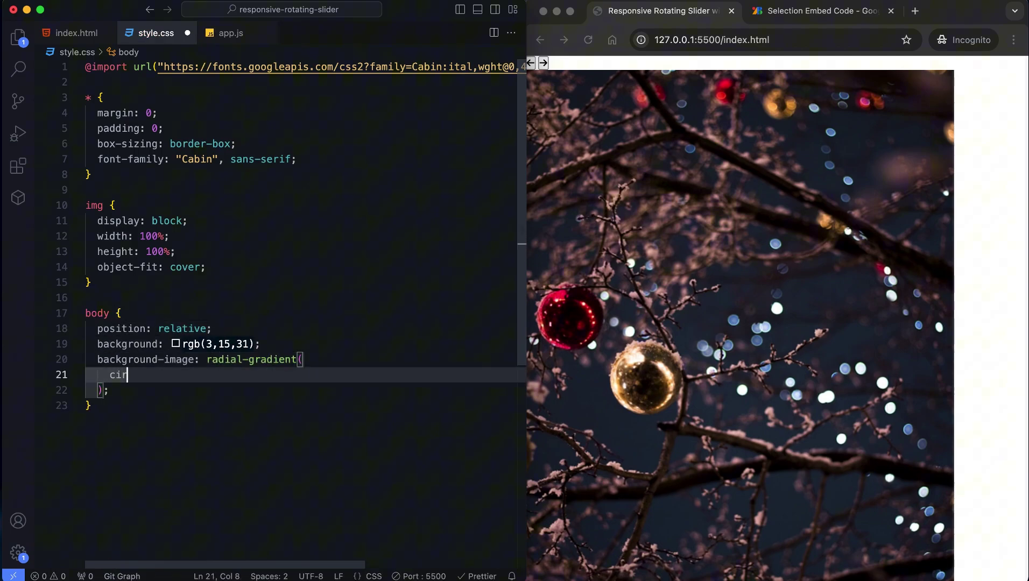
{"action": "type", "text": ","}
{"action": "key", "text": "Return"}
{"action": "type", "text": "rgb"}
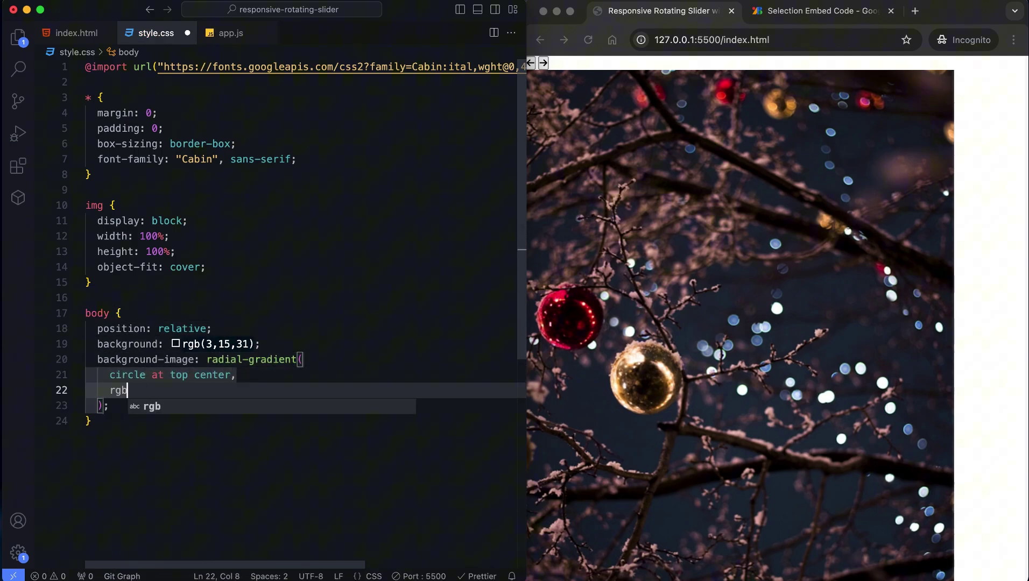
{"action": "type", "text": "(24,48,107) 0%,"}
{"action": "key", "text": "Return"}
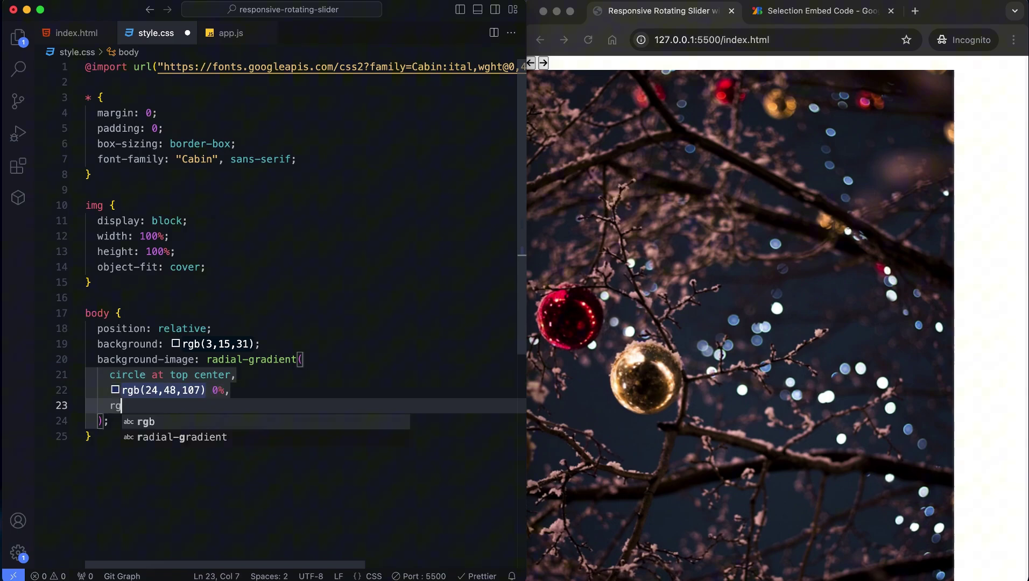
{"action": "type", "text": "rgb(3,1"}
{"action": "type", "text": "70%"}
{"action": "key", "text": "ctrl+s"}
Step: Finish the body with no-repeat, cover background size and hidden overflow
{"action": "key", "text": "Down"}
{"action": "key", "text": "End"}
{"action": "key", "text": "Return"}
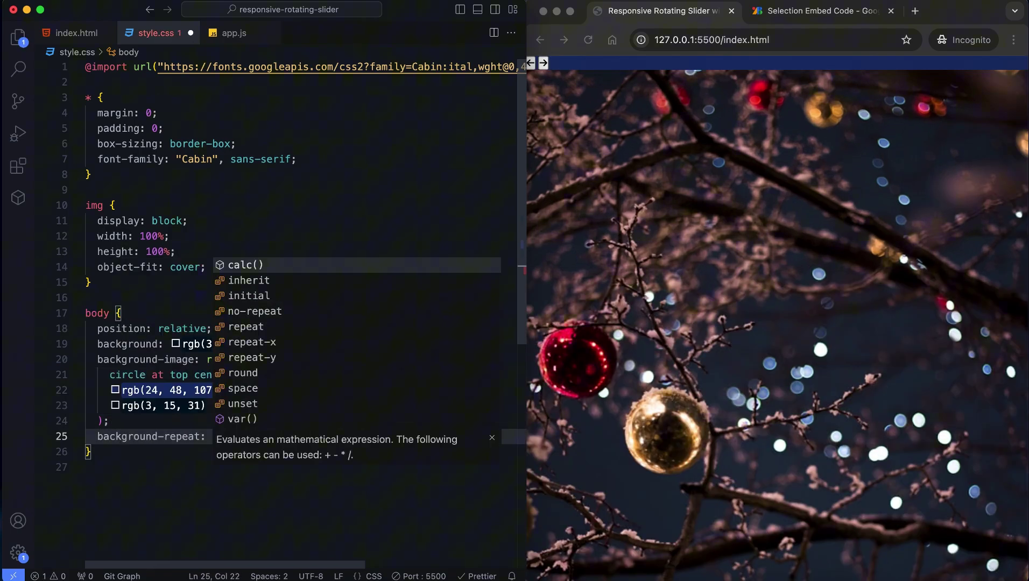
{"action": "type", "text": "background-repeat: no-repeat;"}
{"action": "key", "text": "Return"}
{"action": "type", "text": "background-size: cover;"}
{"action": "key", "text": "Return"}
{"action": "type", "text": "ov"}
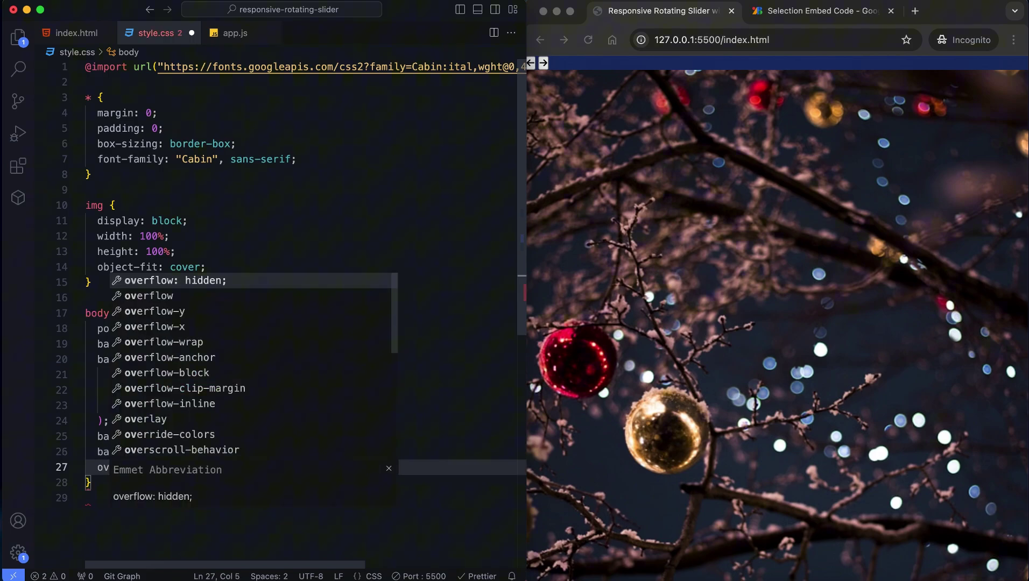
{"action": "type", "text": "erflow: hidden;"}
{"action": "key", "text": "ctrl+s"}
{"action": "key", "text": "Down"}
{"action": "key", "text": "End"}
{"action": "key", "text": "Return"}
{"action": "key", "text": "Return"}
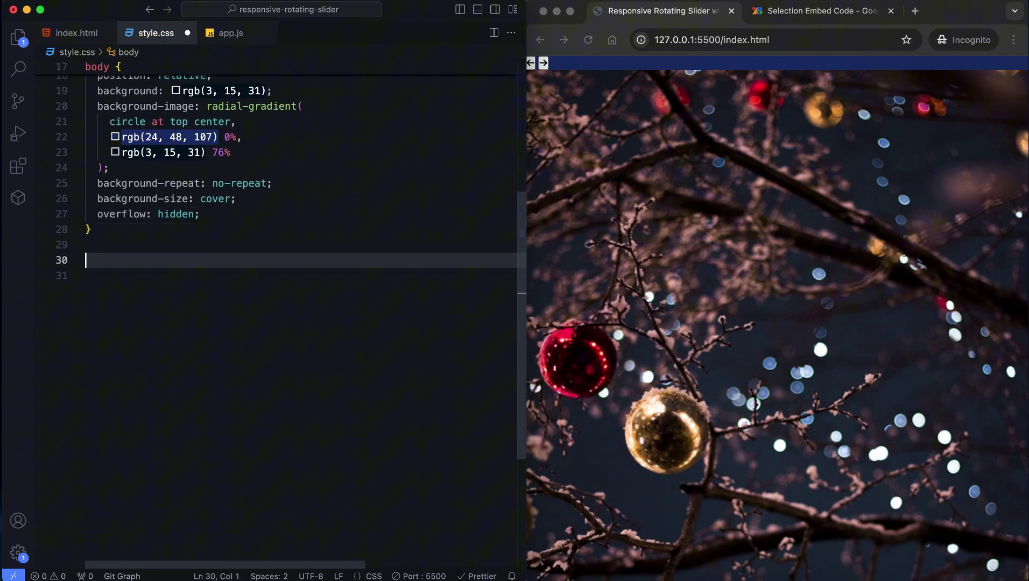
{"action": "type", "text": "main {"}
Step: Make main a flex container centred vertically and horizontally
{"action": "key", "text": "Return"}
{"action": "type", "text": "display: flex;"}
{"action": "key", "text": "End"}
{"action": "key", "text": "Return"}
{"action": "type", "text": "align-items: center;"}
{"action": "key", "text": "Return"}
{"action": "type", "text": "jus"}
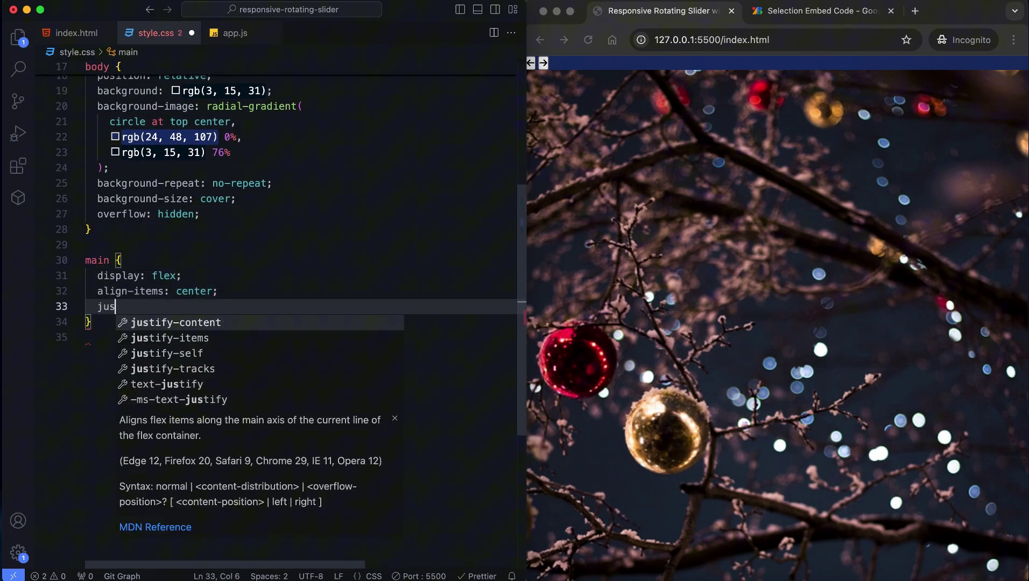
{"action": "type", "text": "tify-content: center;"}
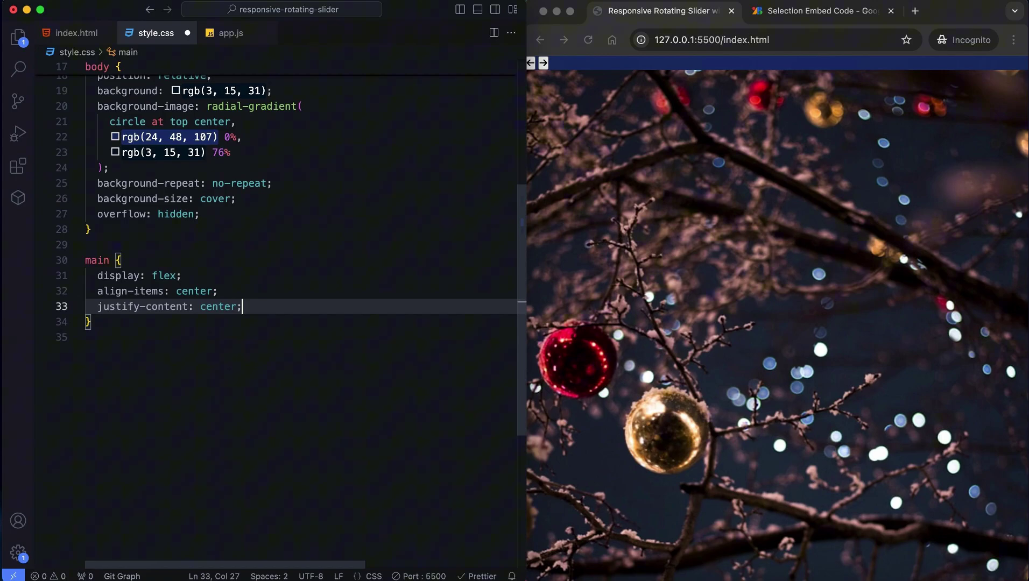
{"action": "key", "text": "Down"}
{"action": "key", "text": "End"}
Step: Write a full-viewport flex .slider rule with centred items and hidden overflow
{"action": "key", "text": "Return"}
{"action": "key", "text": "Return"}
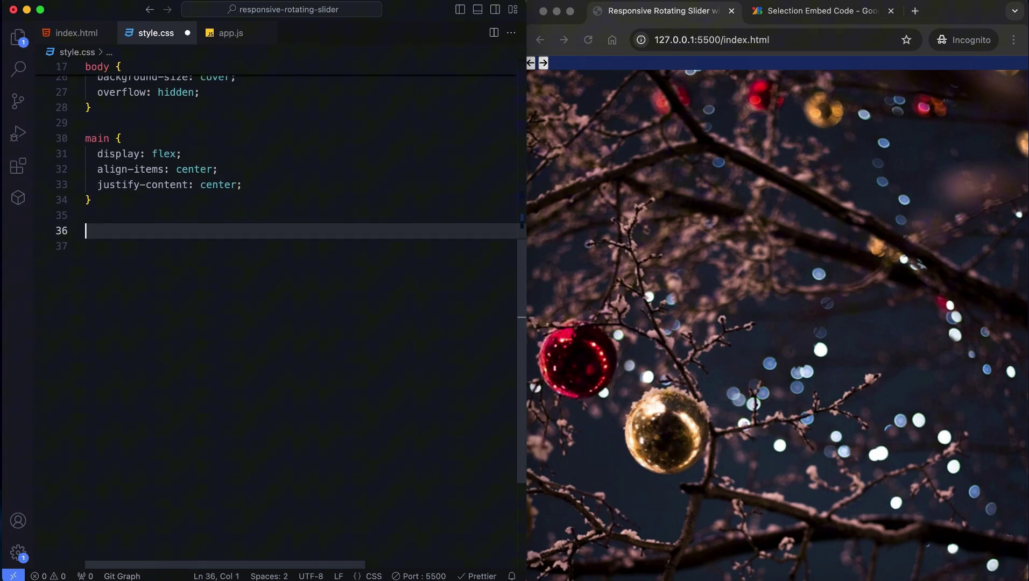
{"action": "scroll", "coordinate": [281, 241], "scroll_direction": "down", "scroll_amount": 5}
{"action": "type", "text": "{"}
{"action": "key", "text": "Return"}
{"action": "type", "text": "position: relative;"}
{"action": "key", "text": "Return"}
{"action": "type", "text": "width: 100%;"}
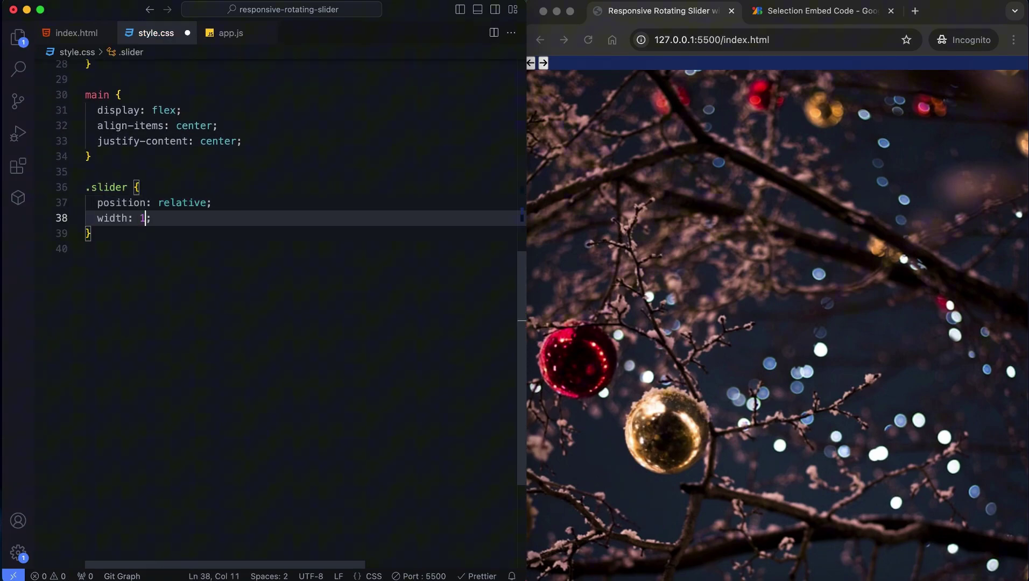
{"action": "type", "text": "   height: 10"}
{"action": "key", "text": "Return"}
{"action": "type", "text": "display: "}
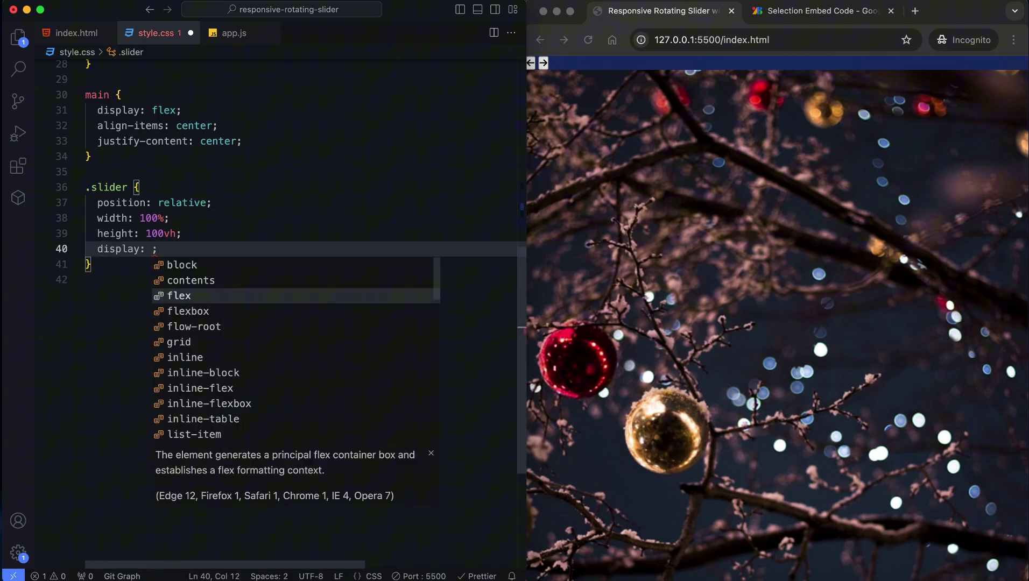
{"action": "type", "text": "flex;"}
{"action": "key", "text": "Return"}
{"action": "type", "text": "justify-content: center;"}
{"action": "key", "text": "Return"}
{"action": "type", "text": "align-items: center;"}
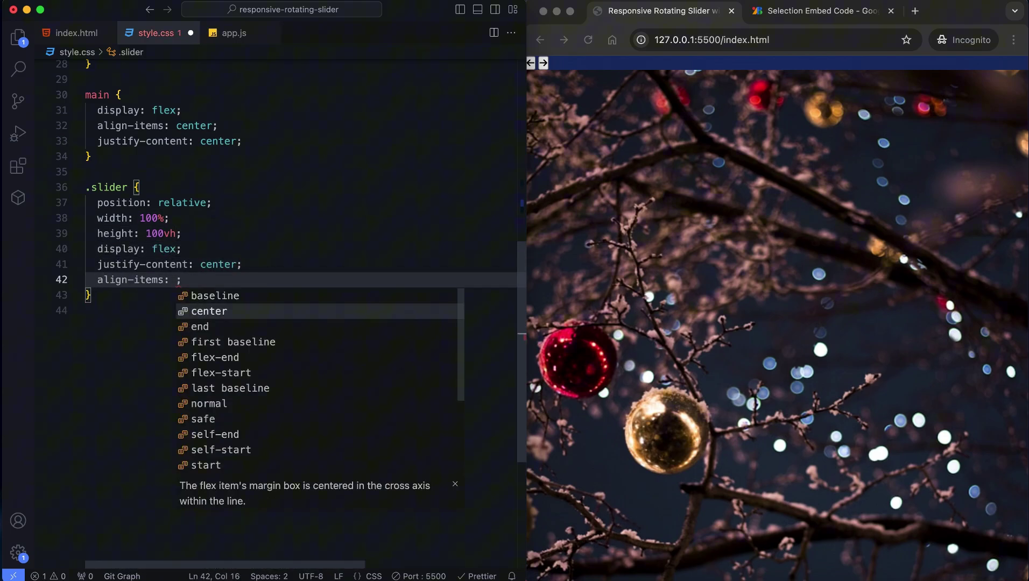
{"action": "key", "text": "Return"}
{"action": "type", "text": "padding: 50px 0;"}
{"action": "key", "text": "Return"}
{"action": "type", "text": "overflow: "}
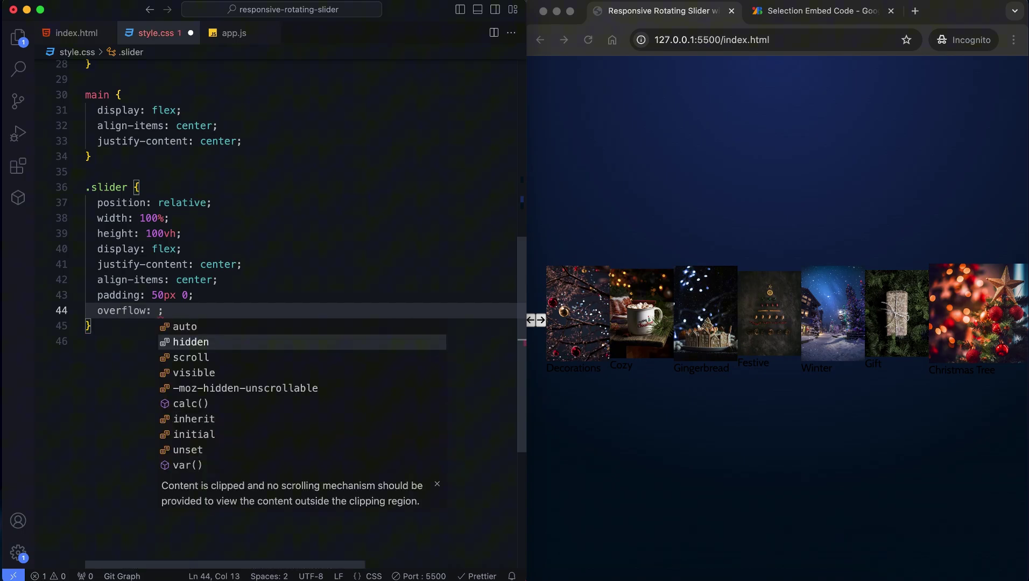
{"action": "type", "text": "hidden;"}
{"action": "key", "text": "Down"}
{"action": "key", "text": "Return"}
{"action": "key", "text": "Return"}
{"action": "type", "text": ".slide {"}
Step: Make slides absolute, flex-centred 320px cards with a 3/4 aspect ratio
{"action": "key", "text": "Return"}
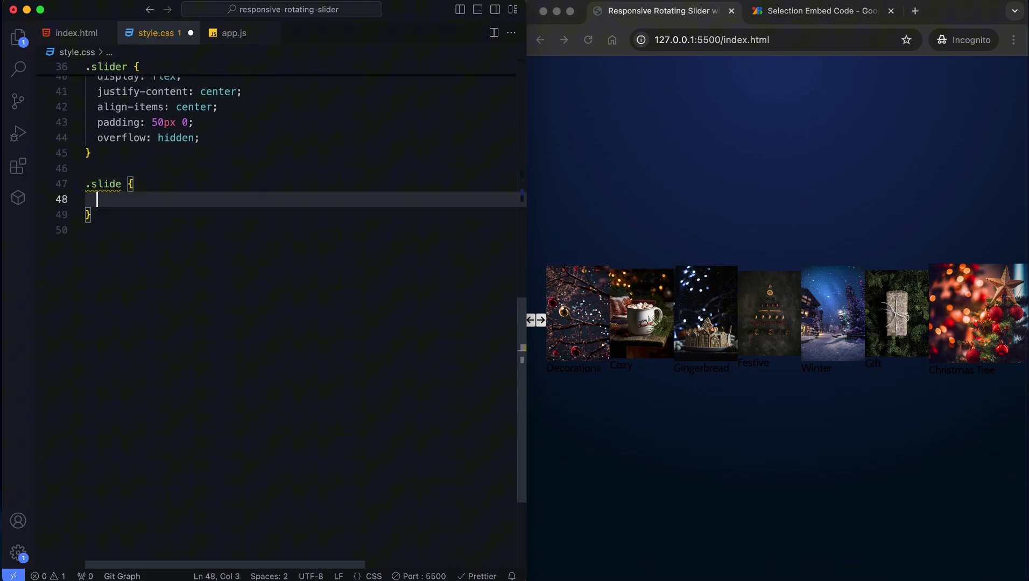
{"action": "type", "text": "position: absolute;"}
{"action": "key", "text": "Return"}
{"action": "type", "text": "display: flex;   align-items: center;"}
{"action": "key", "text": "Return"}
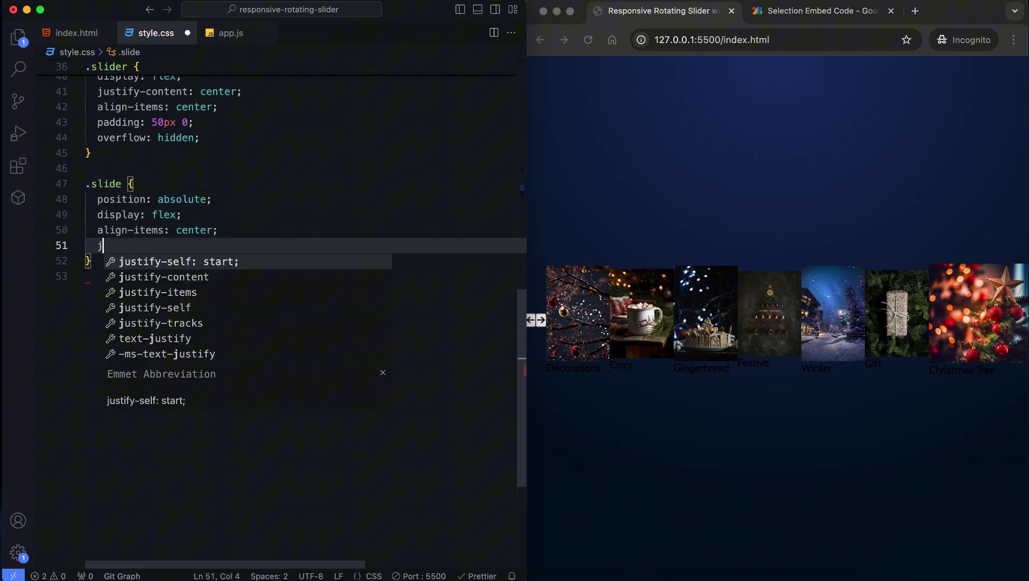
{"action": "type", "text": "justify-content: center;"}
{"action": "key", "text": "Return"}
{"action": "type", "text": "width: 320px;"}
{"action": "key", "text": "Return"}
{"action": "type", "text": "aspect-ratio: "}
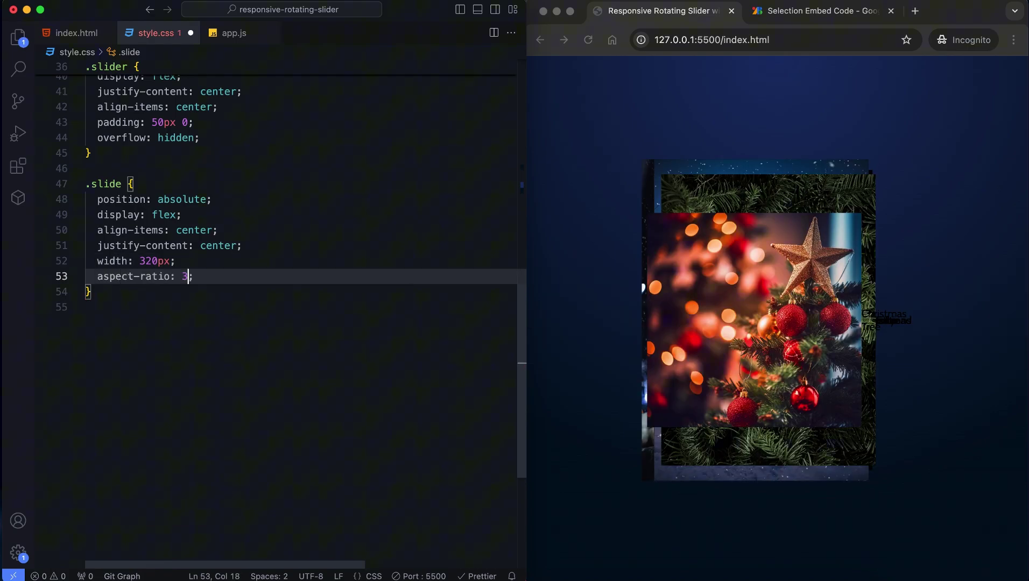
{"action": "type", "text": "3/4;"}
{"action": "key", "text": "Return"}
{"action": "type", "text": "border-radius: 20px;"}
Step: Add 20px border-radius, transition all 0.8s, pointer-events and user-select none; save
{"action": "key", "text": "ctrl+s"}
{"action": "key", "text": "Return"}
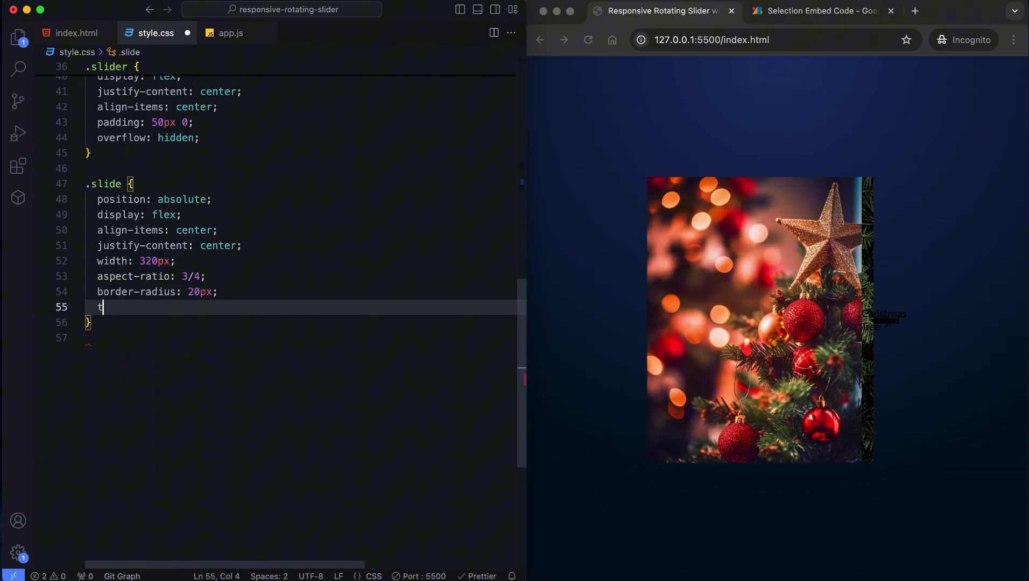
{"action": "type", "text": "transition: all 0.8s;"}
{"action": "key", "text": "Return"}
{"action": "type", "text": "poi"}
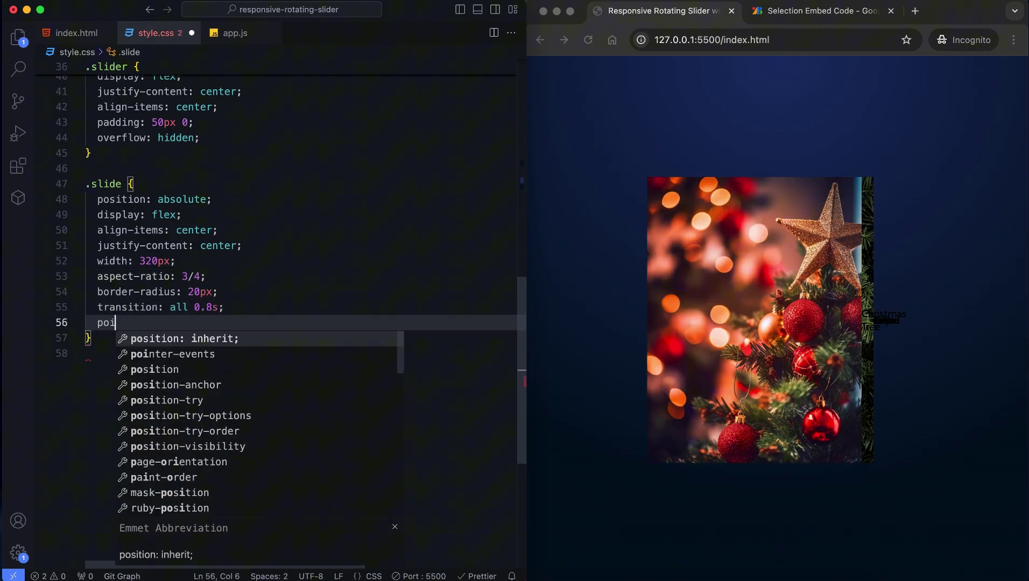
{"action": "type", "text": "nter-events: none;"}
{"action": "key", "text": "Return"}
{"action": "type", "text": "user-select: none;"}
{"action": "key", "text": "ctrl+s"}
{"action": "key", "text": "Down"}
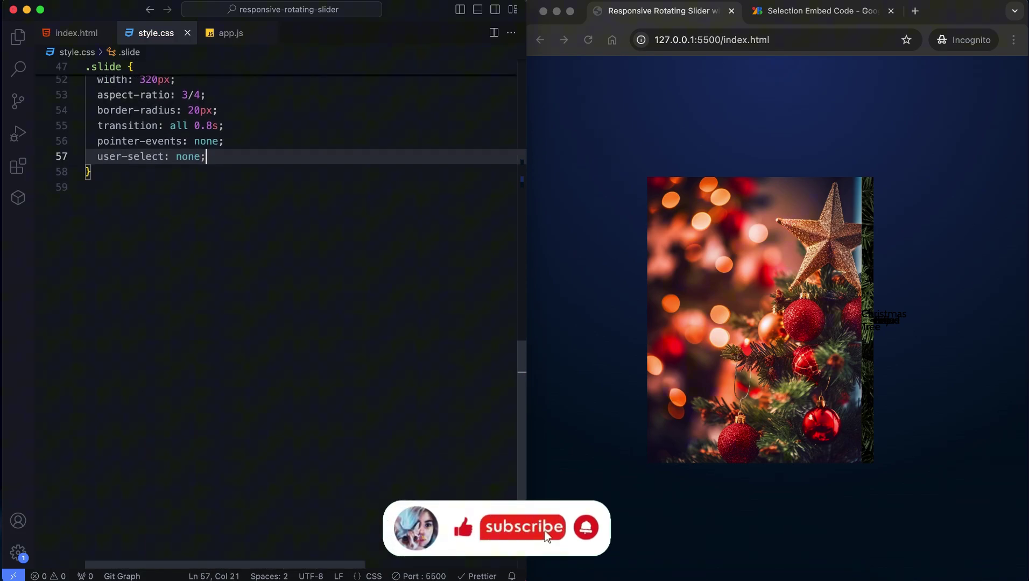
Step: Write a .slide::after overlay with rgba background, 3px backdrop blur, 1px white border and z-index 1
{"action": "key", "text": "Return"}
{"action": "key", "text": "Return"}
{"action": "type", "text": ".slide::after {"}
{"action": "key", "text": "Return"}
{"action": "type", "text": "conten"}
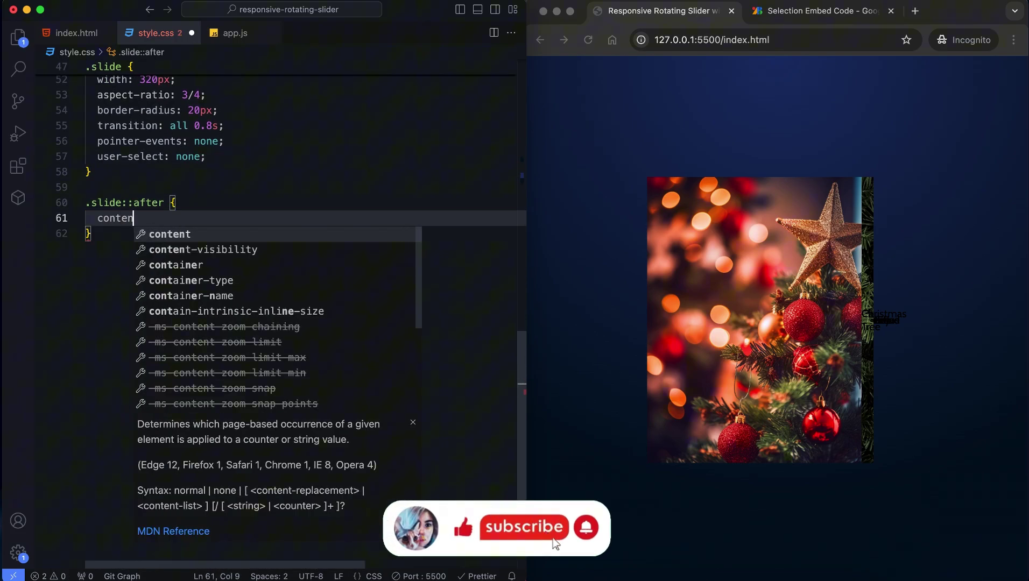
{"action": "type", "text": "t: \"\";"}
{"action": "key", "text": "Return"}
{"action": "type", "text": "position: absolute; inset: 0;"}
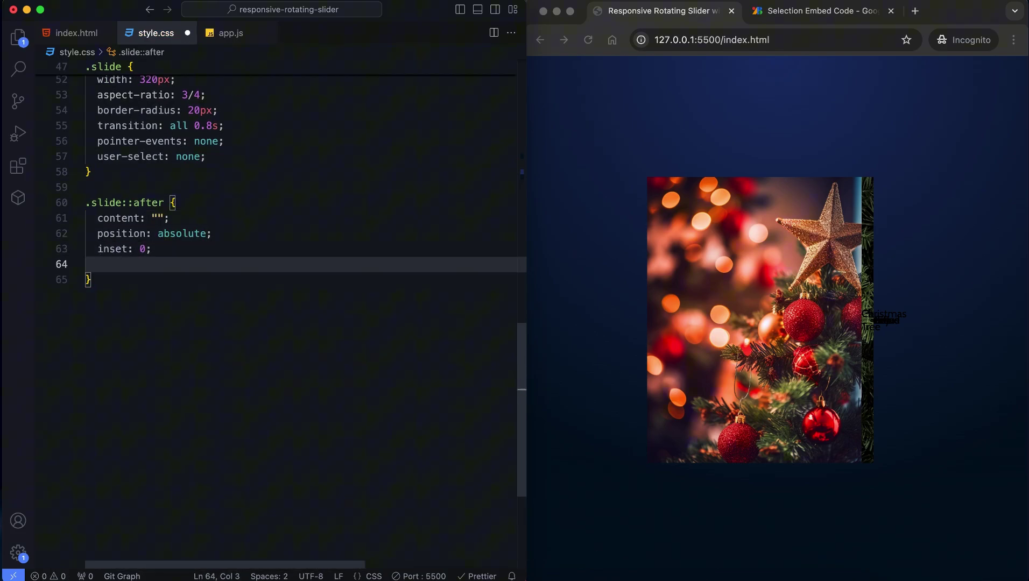
{"action": "key", "text": "Return"}
{"action": "type", "text": "width: 100%;"}
{"action": "key", "text": "Return"}
{"action": "type", "text": "height: 10;0%"}
{"action": "key", "text": "Return"}
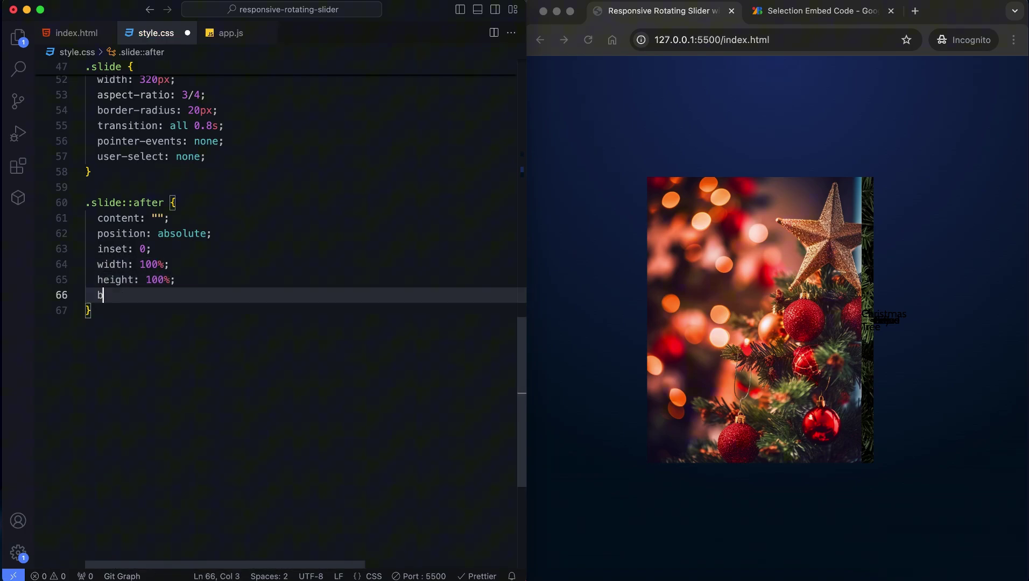
{"action": "type", "text": "background: rgba(85,86,91, 0.3);"}
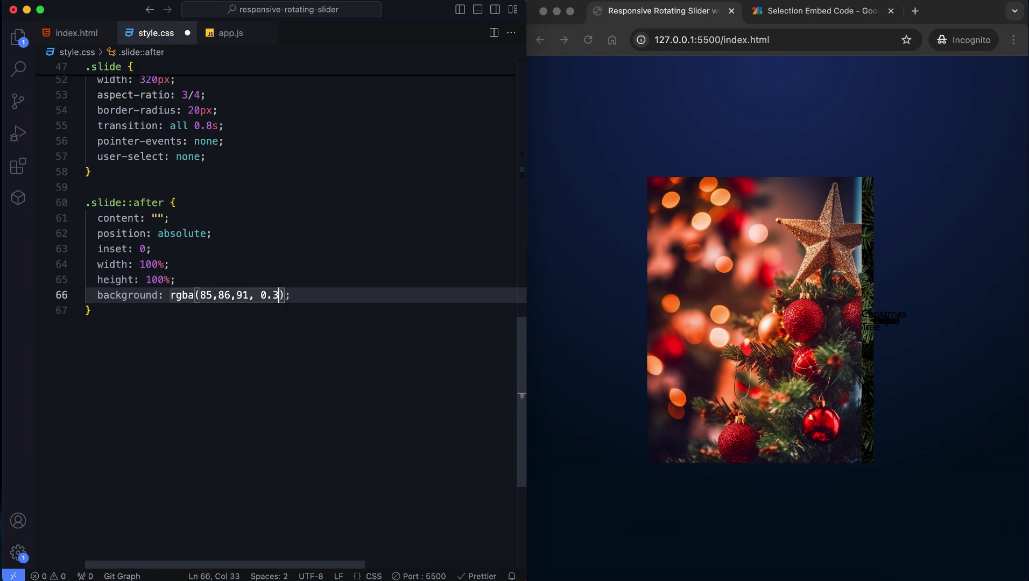
{"action": "key", "text": "Return"}
{"action": "type", "text": "backdrop-filter: blur(3px);"}
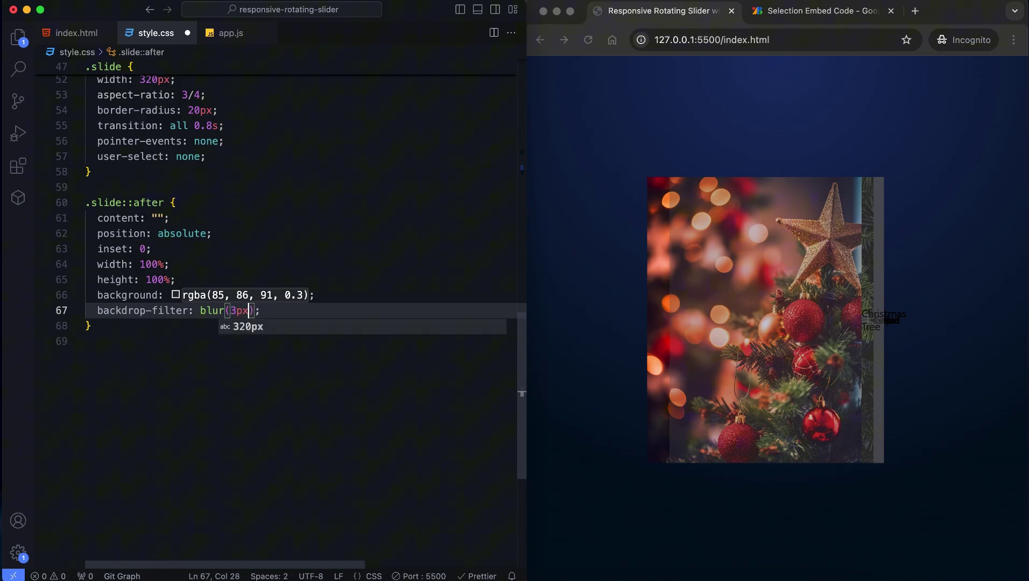
{"action": "key", "text": "Return"}
{"action": "type", "text": "-webkit-backdrop-filter: blur(3px);"}
{"action": "key", "text": "Return"}
{"action": "type", "text": "border: 1px"}
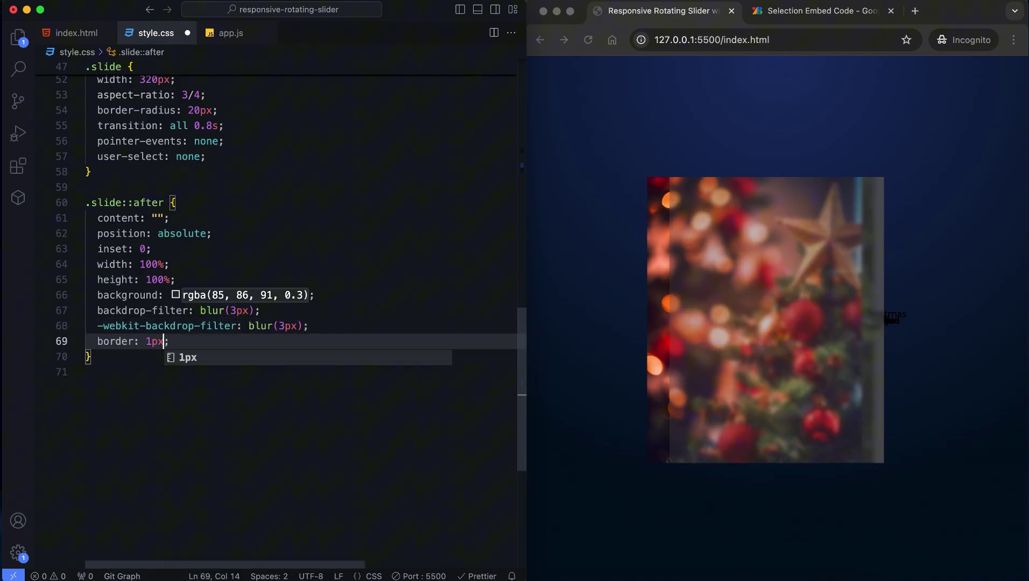
{"action": "type", "text": " solid rgba(255,255,"}
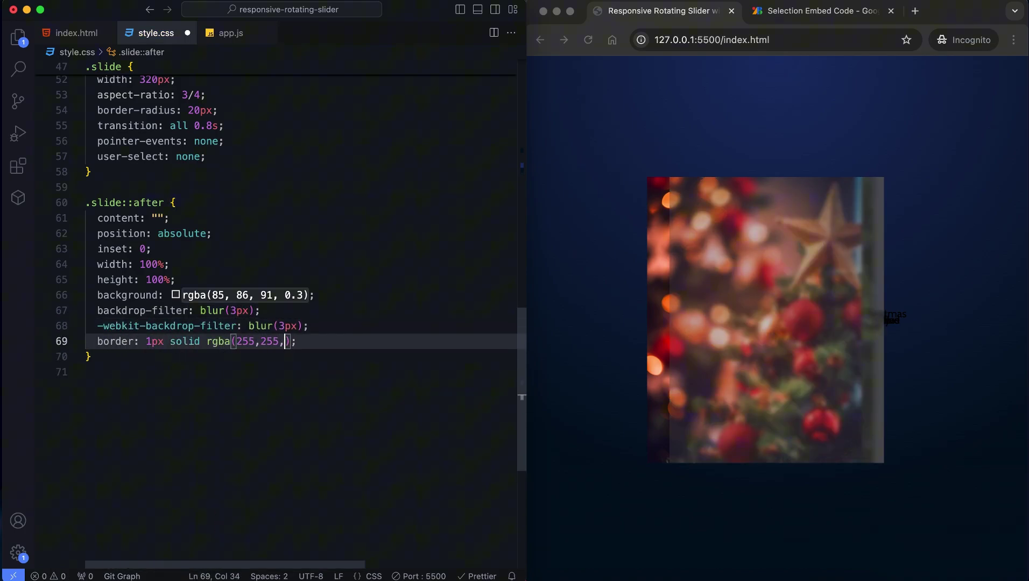
{"action": "type", "text": "3"}
{"action": "key", "text": "Return"}
{"action": "type", "text": "border-radius: inherit;"}
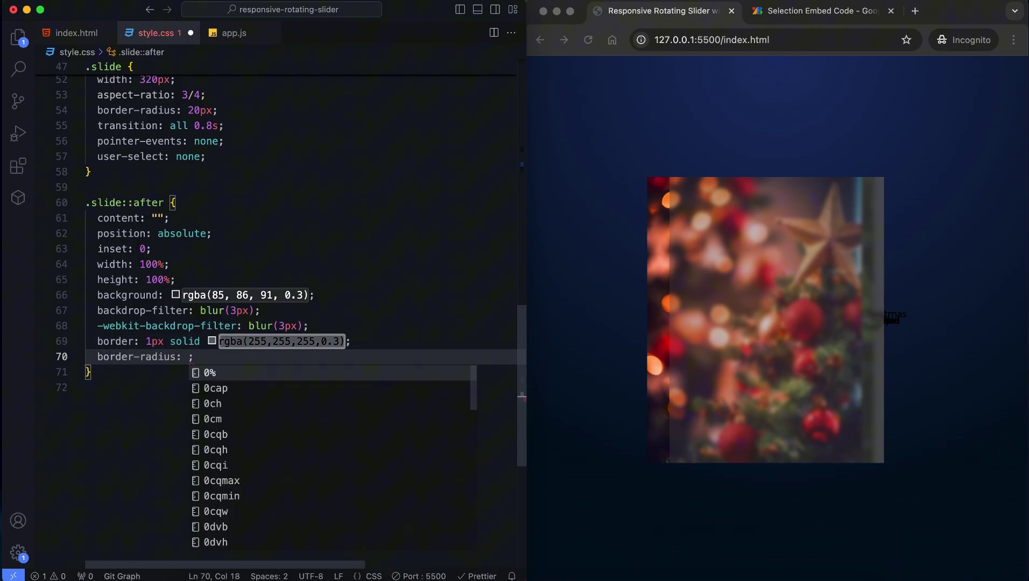
{"action": "key", "text": "Return"}
{"action": "type", "text": "z-index: 1;"}
{"action": "key", "text": "Return"}
{"action": "type", "text": "opacity: 1;"}
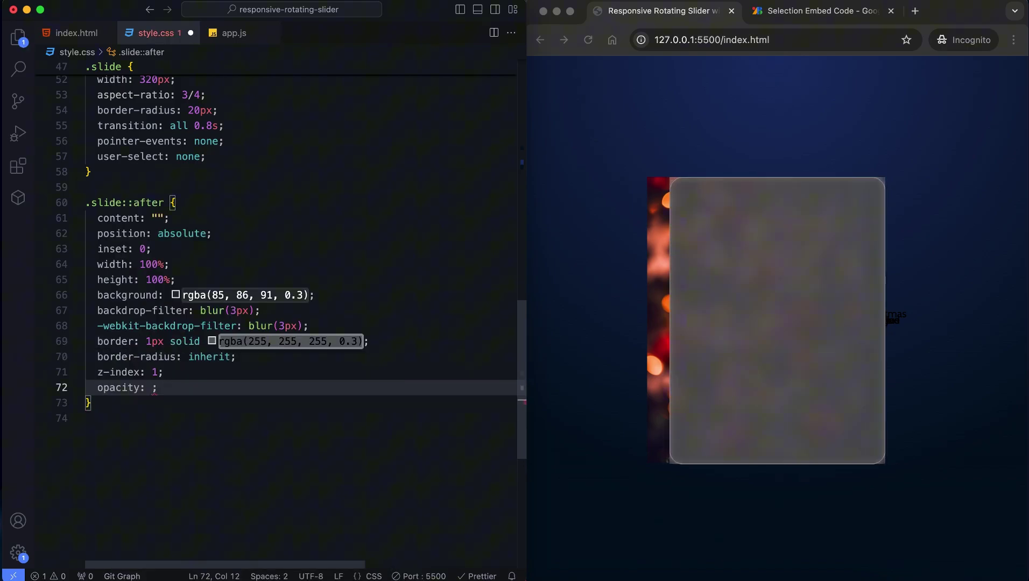
{"action": "key", "text": "Return"}
{"action": "type", "text": "transition: opacity 0.5"}
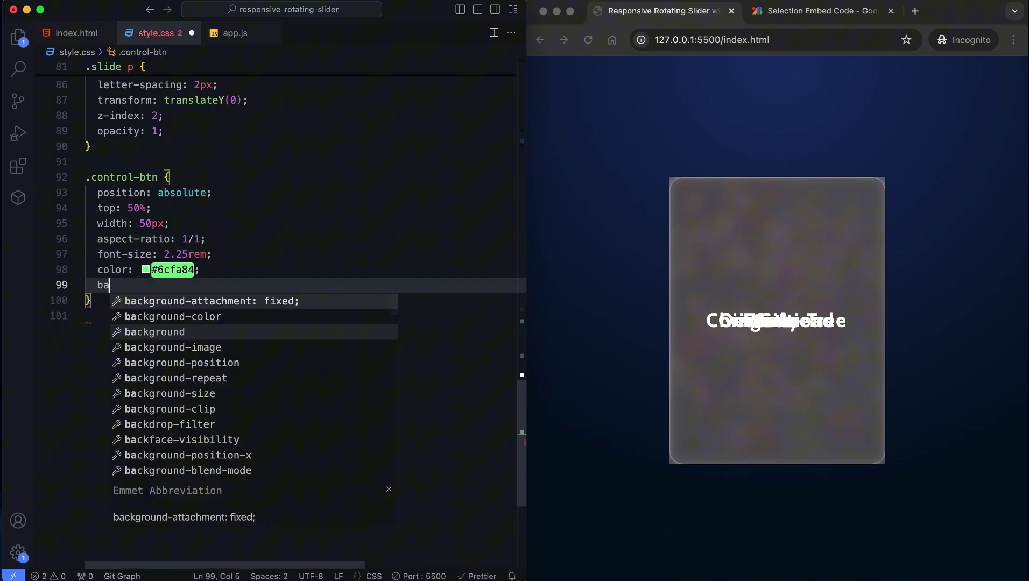
{"action": "type", "text": "ckdrop-filter: ;"}
{"action": "type", "text": "px"}
Step: Give the arrow buttons a 15px backdrop blur and a gradient background fading to transparent
{"action": "key", "text": "Return"}
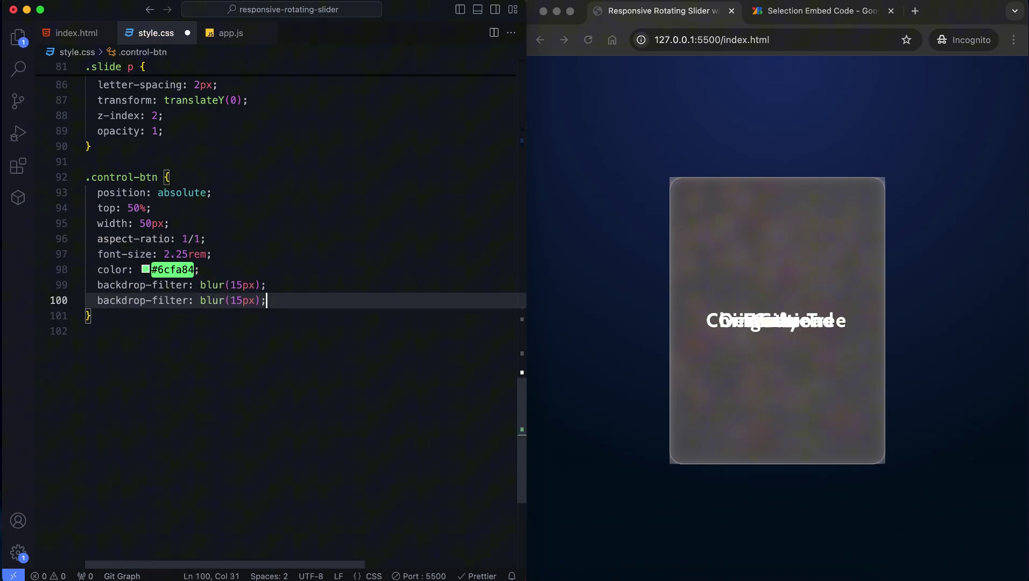
{"action": "type", "text": "-webkit-backdrop-filter: blur(15px);"}
{"action": "key", "text": "Return"}
{"action": "type", "text": "background-color: transparent;"}
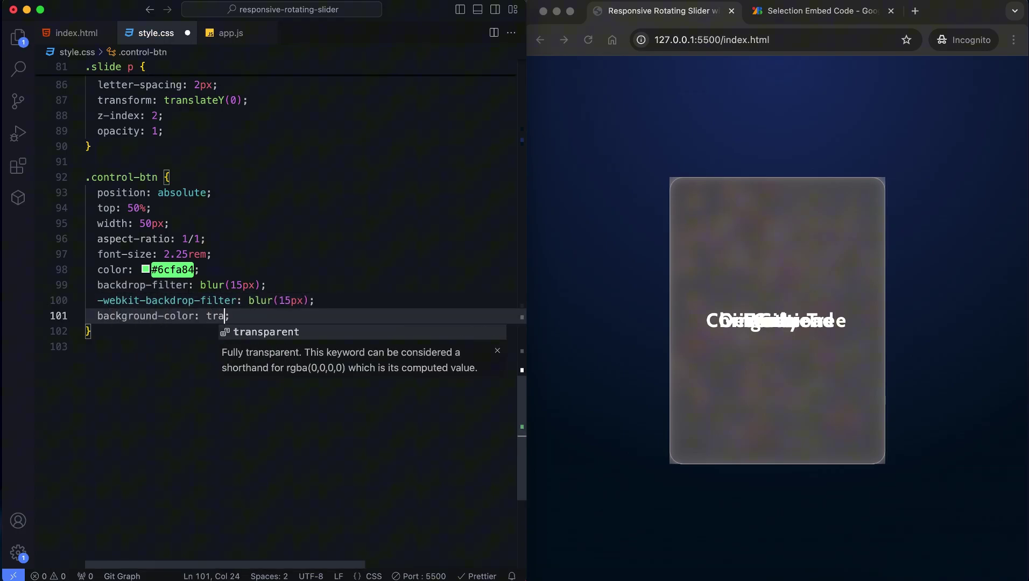
{"action": "key", "text": "Return"}
{"action": "type", "text": "background-image: radial-gradient("}
{"action": "key", "text": "Return"}
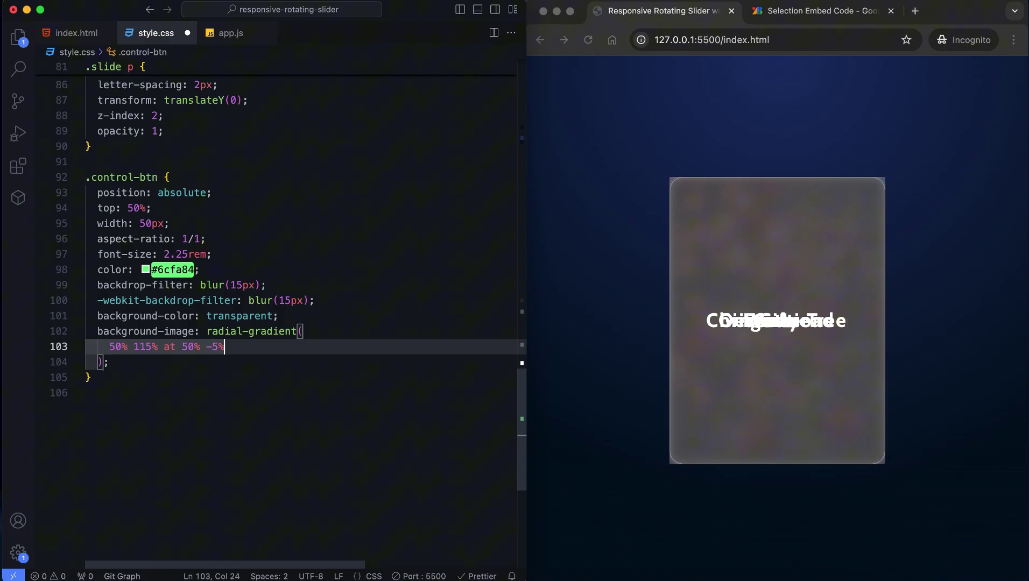
{"action": "type", "text": ","}
{"action": "key", "text": "Return"}
{"action": "type", "text": "rg"}
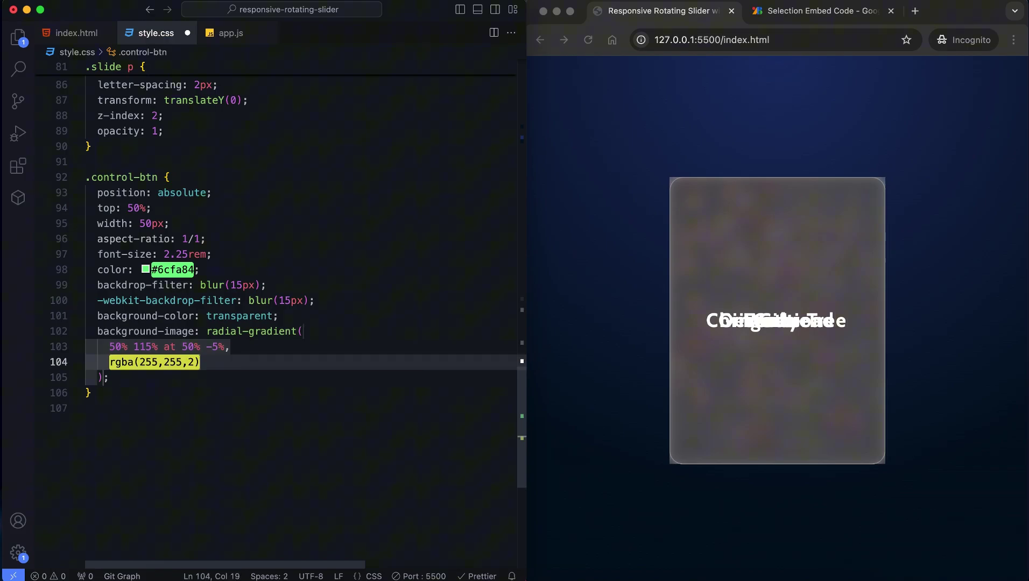
{"action": "type", "text": "%,"}
{"action": "key", "text": "Return"}
{"action": "type", "text": "transparent 100%"}
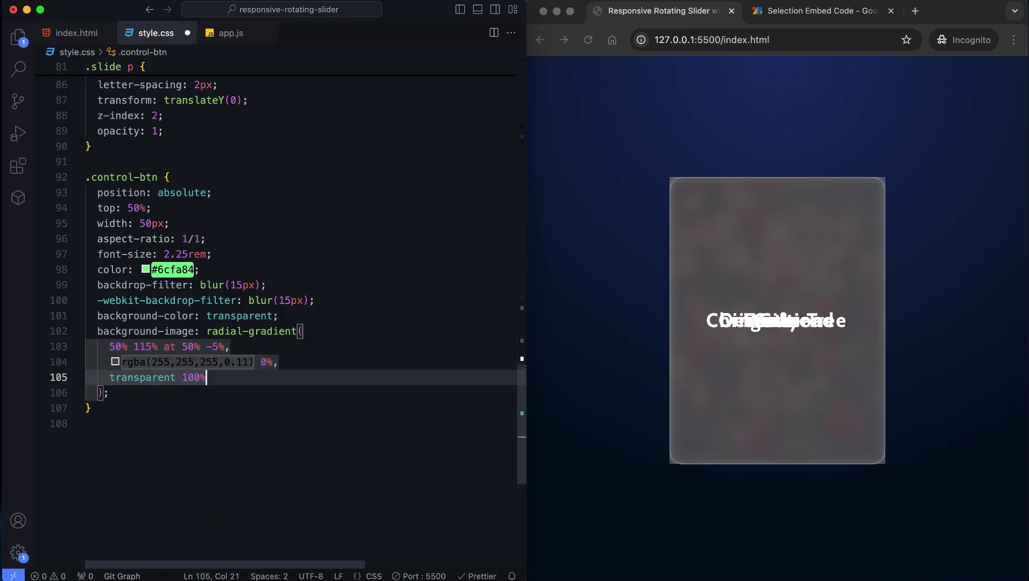
{"action": "key", "text": "Down"}
{"action": "key", "text": "End"}
Step: Add a layered box-shadow of inset white rgba shadows to the arrow buttons
{"action": "key", "text": "Return"}
{"action": "type", "text": "box-s"}
{"action": "key", "text": "Return"}
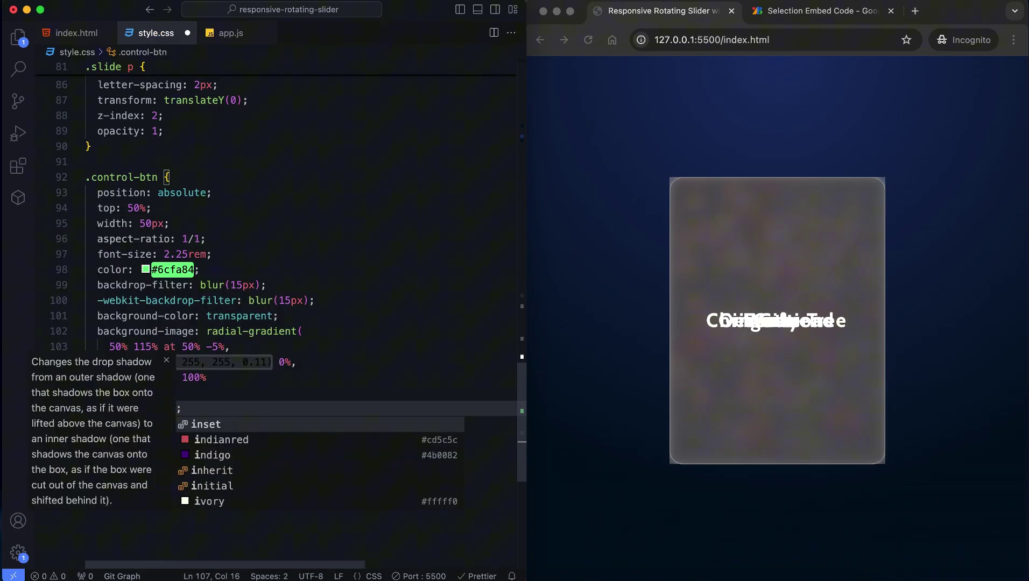
{"action": "type", "text": "inset 0 0 10px 0 rgb"}
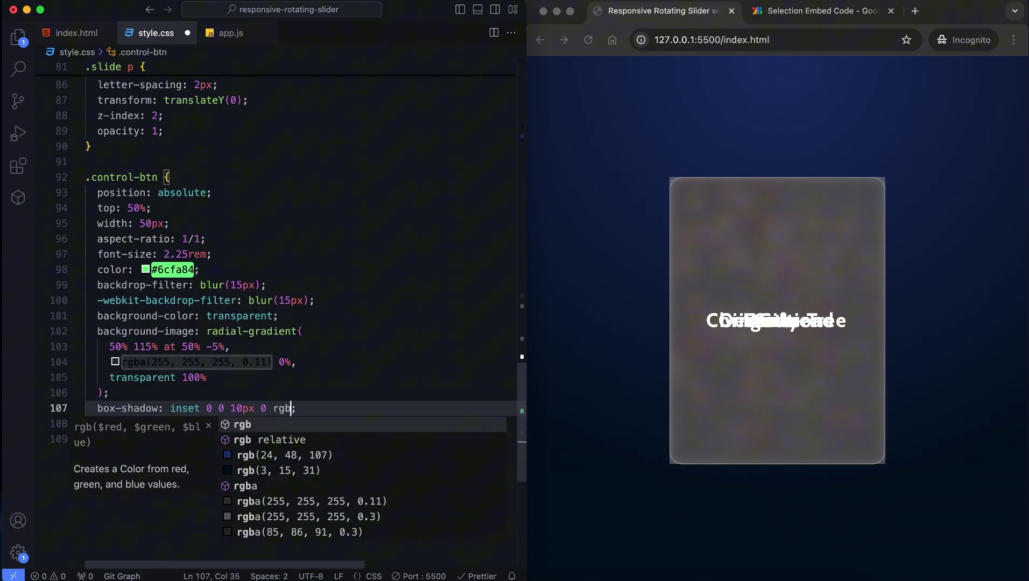
{"action": "type", "text": "a"}
{"action": "key", "text": "Down"}
{"action": "key", "text": "Return"}
{"action": "key", "text": "End"}
{"action": "key", "text": "Return"}
{"action": "type", "text": "inset 0 5px 10px 0 "}
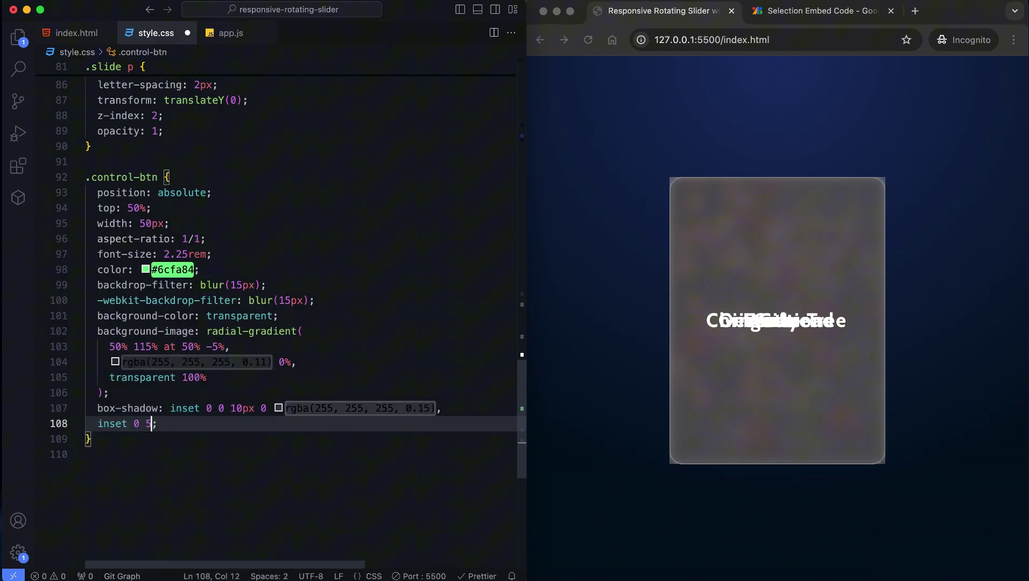
{"action": "type", "text": "rgba"}
{"action": "key", "text": "Down"}
{"action": "key", "text": "Return"}
{"action": "type", "text": "1"}
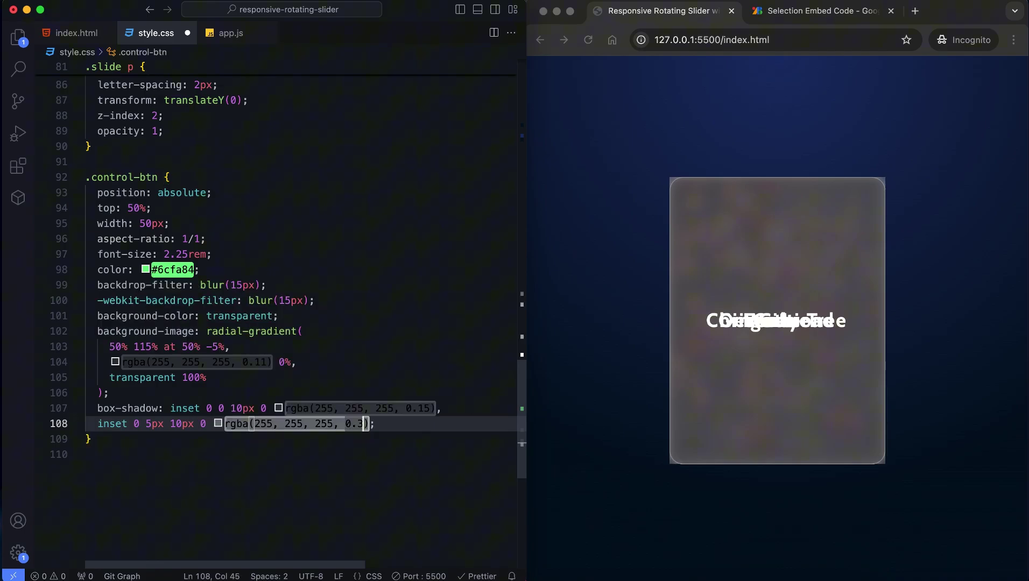
{"action": "key", "text": "End"}
{"action": "type", "text": ","}
{"action": "key", "text": "Return"}
{"action": "type", "text": "t 0 2px 5px 0 "}
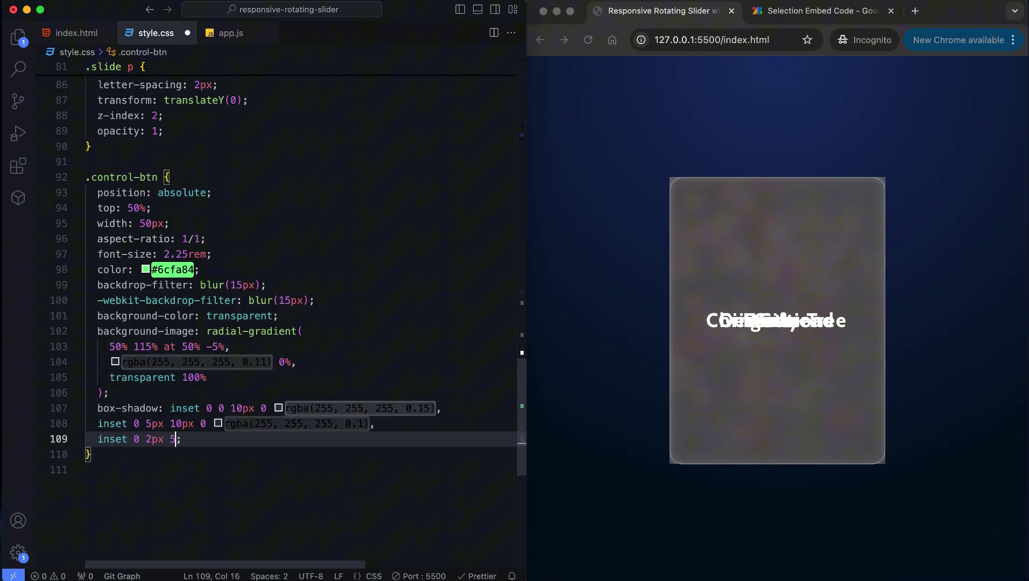
{"action": "type", "text": "rgba"}
{"action": "key", "text": "Down"}
{"action": "key", "text": "Return"}
{"action": "type", "text": "4"}
{"action": "key", "text": "End"}
{"action": "type", "text": ","}
{"action": "key", "text": "Return"}
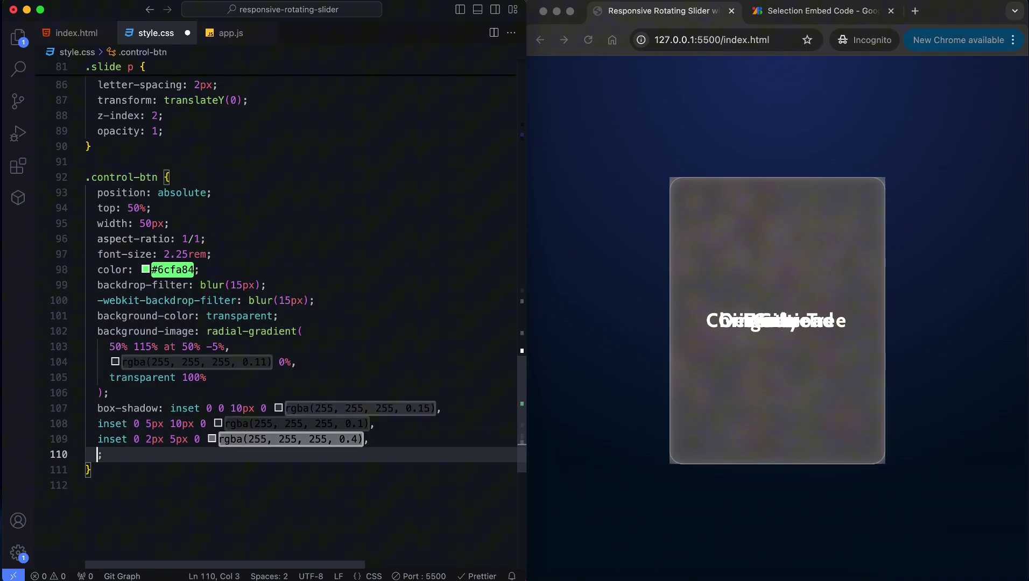
{"action": "scroll", "coordinate": [306, 321], "scroll_direction": "down", "scroll_amount": 5}
{"action": "type", "text": "3px 20px 0"}
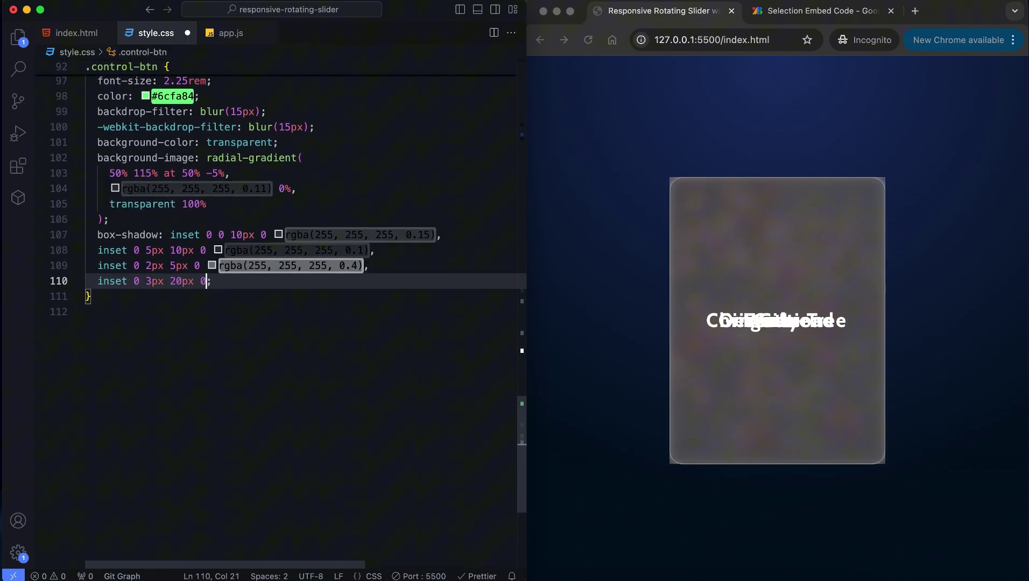
{"action": "type", "text": " rgba(0,0,0,0.25"}
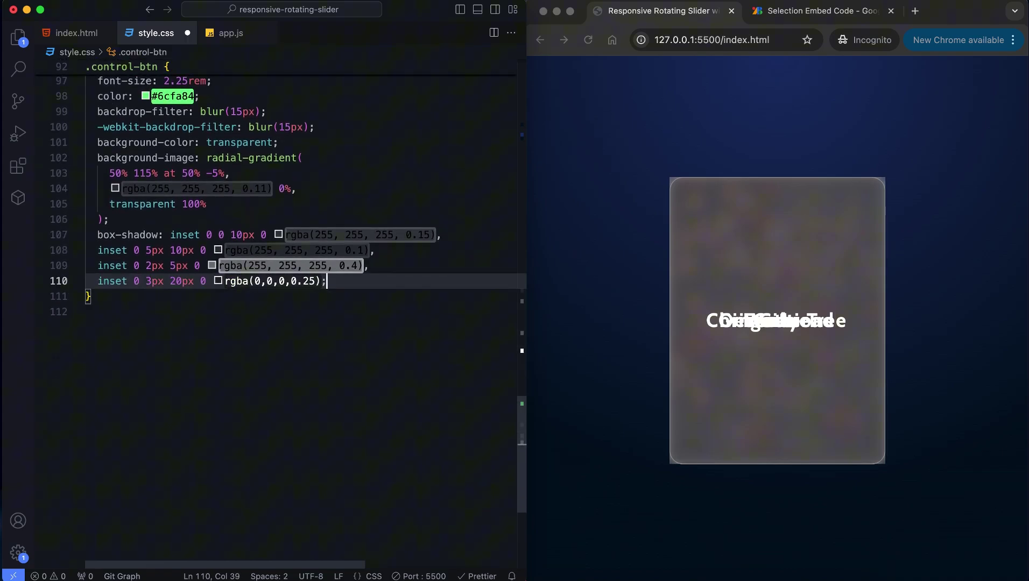
Step: Make the buttons borderless and round, with pointer cursor, z-index, infinite change-color/change-size animations and will-change: transform
{"action": "key", "text": "Return"}
{"action": "type", "text": "border: 0; border-radius: 50%;"}
{"action": "key", "text": "Return"}
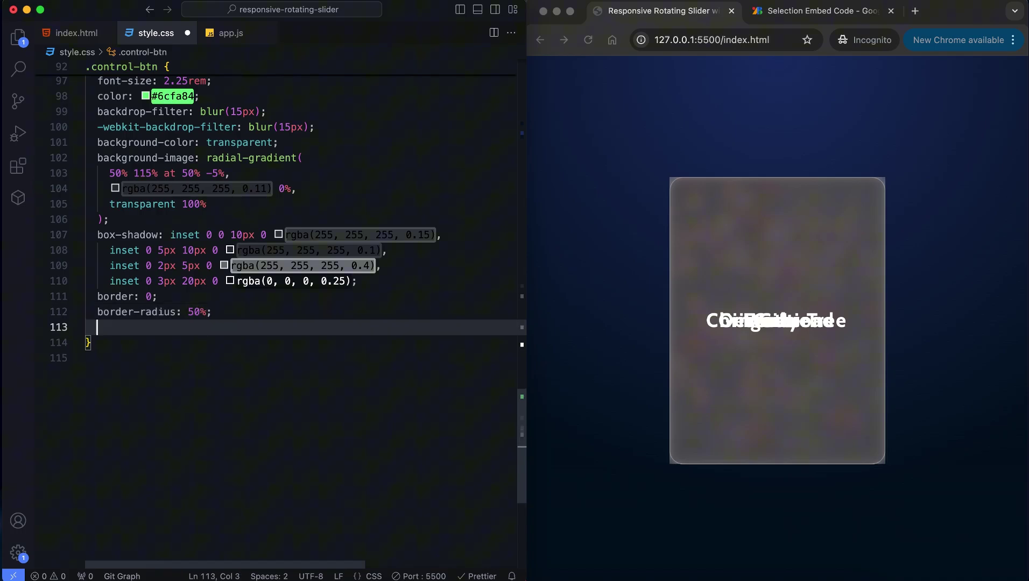
{"action": "type", "text": "cursor: pointer;   z-index: 3;"}
{"action": "key", "text": "Return"}
{"action": "type", "text": "anima"}
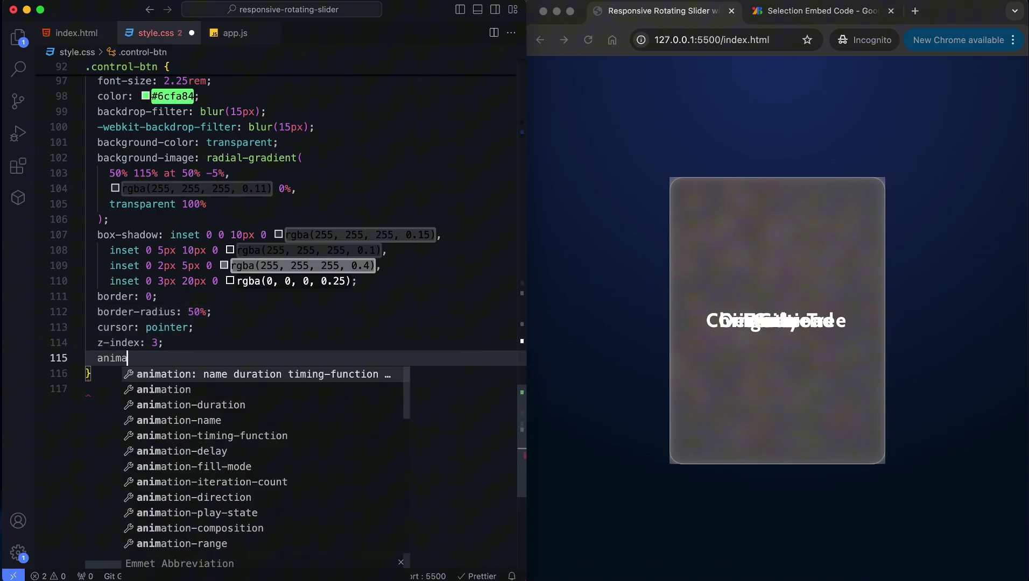
{"action": "type", "text": "tion: change;"}
{"action": "type", "text": "2s ease-in "}
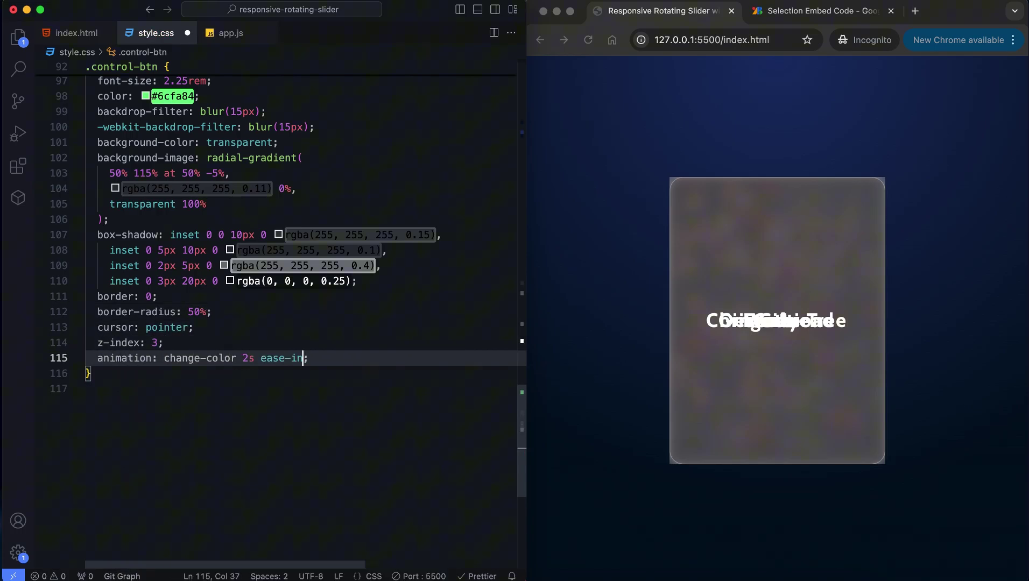
{"action": "type", "text": "infinite, change-size 1."}
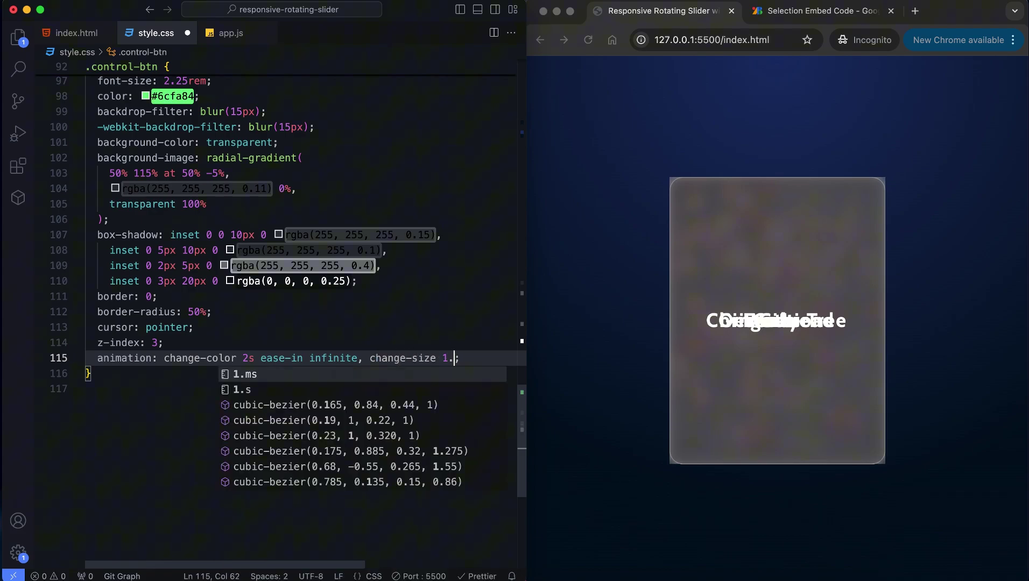
{"action": "type", "text": "5s linear infinite"}
{"action": "key", "text": "End"}
{"action": "key", "text": "Return"}
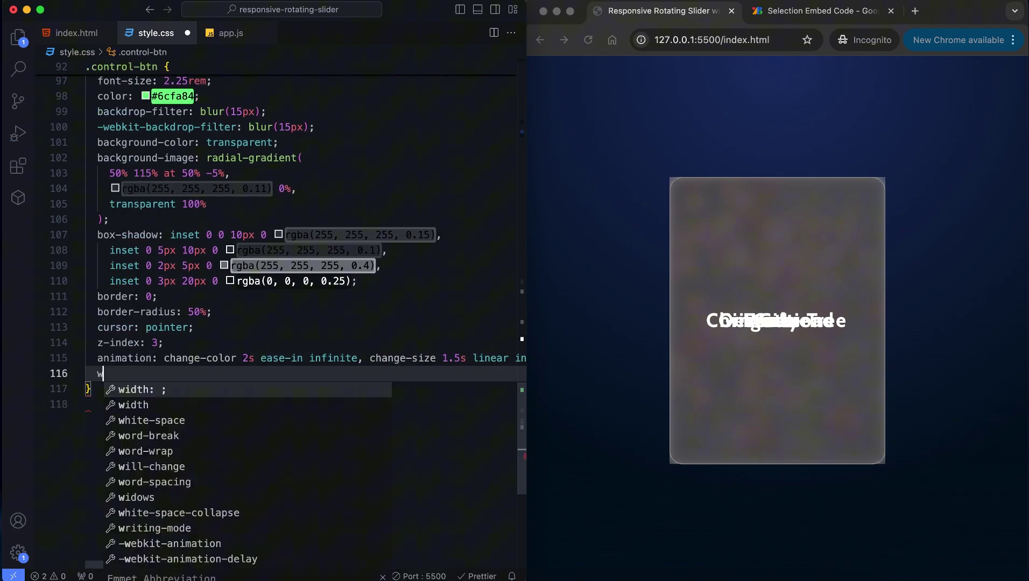
{"action": "type", "text": "will-change: tr;"}
{"action": "type", "text": "rm;"}
{"action": "key", "text": "End"}
{"action": "key", "text": "Down"}
{"action": "key", "text": "End"}
{"action": "key", "text": "Return"}
{"action": "key", "text": "Return"}
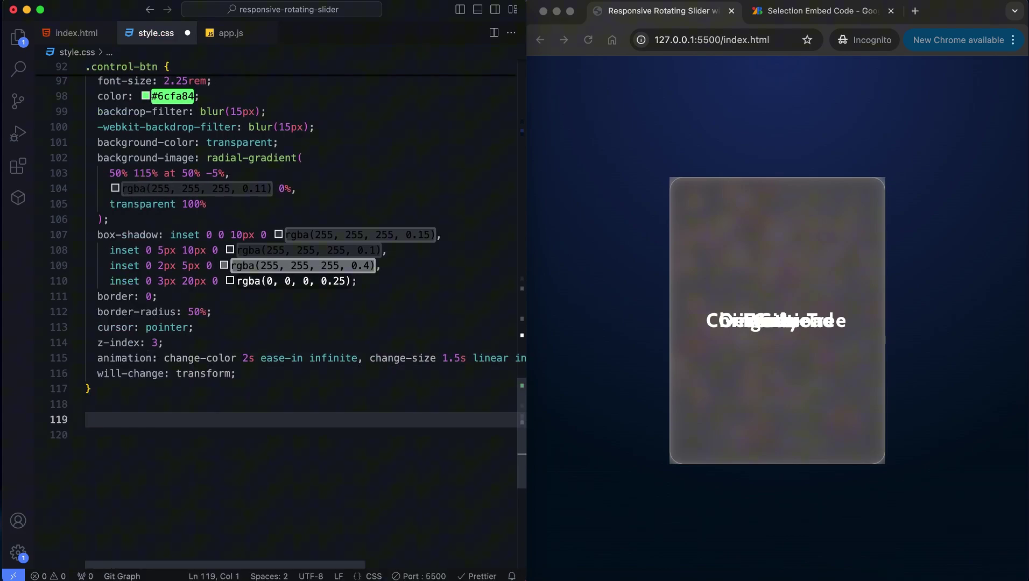
{"action": "type", "text": ".control-btn:hover {"}
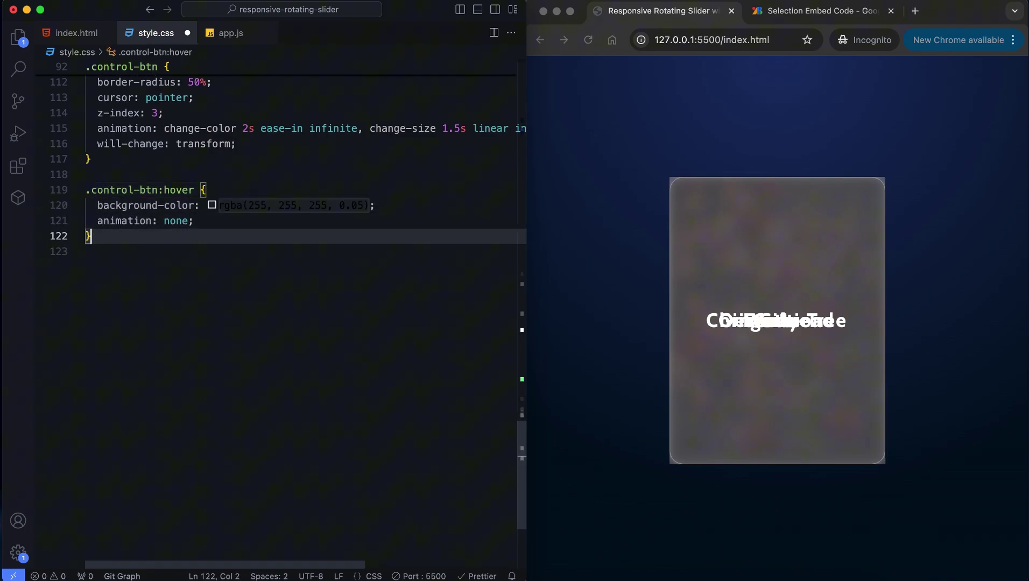
{"action": "type", "text": ".control-btn.prev {"}
Step: Add a hover rule with animation: none and a .control-btn.prev rule at left 25%, then save
{"action": "key", "text": "Return"}
{"action": "type", "text": "left: 25%;"}
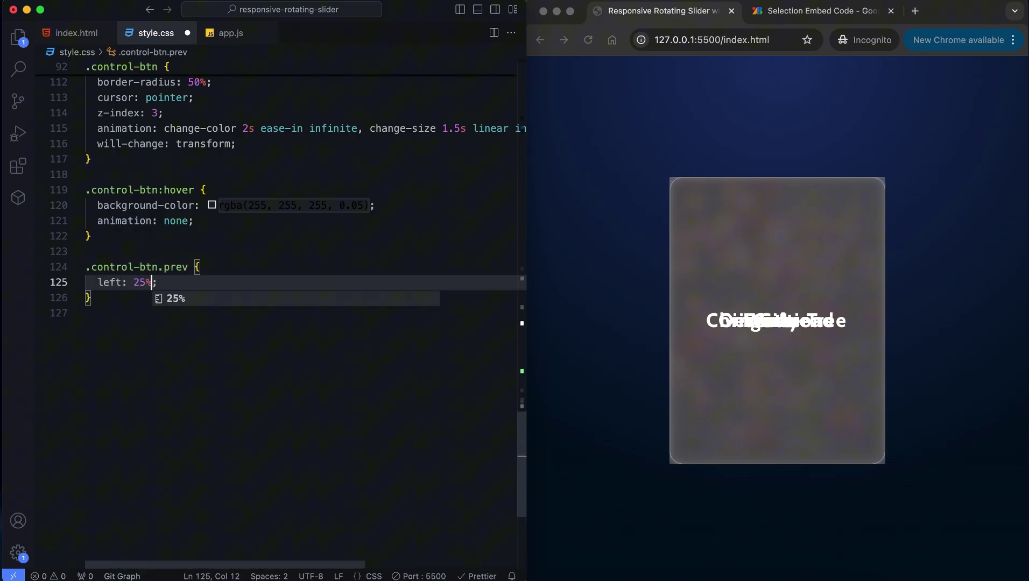
{"action": "key", "text": "End"}
{"action": "key", "text": "Return"}
{"action": "type", "text": "transform: rotate(0deg) tra"}
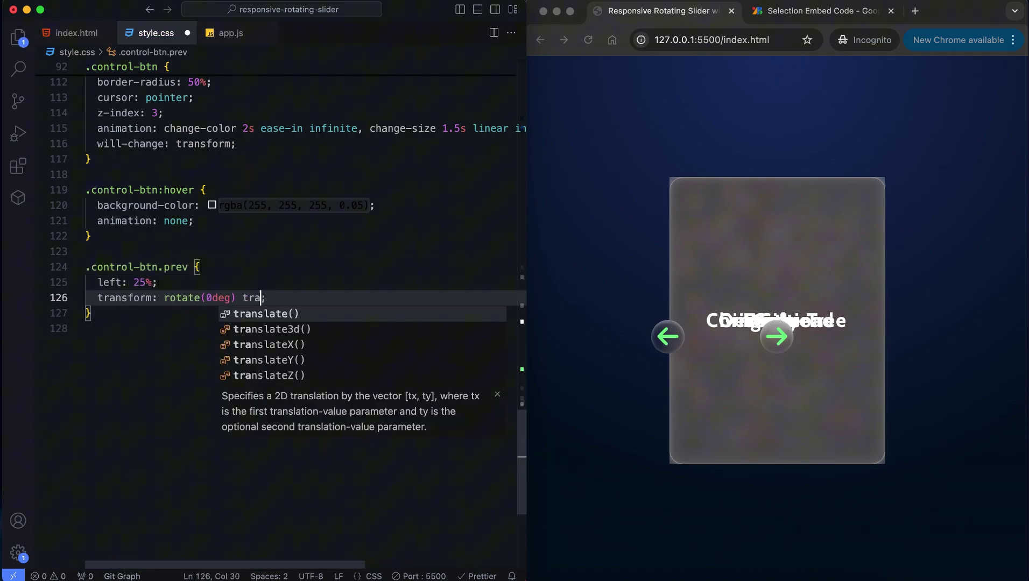
{"action": "type", "text": "nslateY(-50%"}
{"action": "key", "text": "Right"}
{"action": "type", "text": "scale(1"}
{"action": "key", "text": "End"}
{"action": "key", "text": "super+s"}
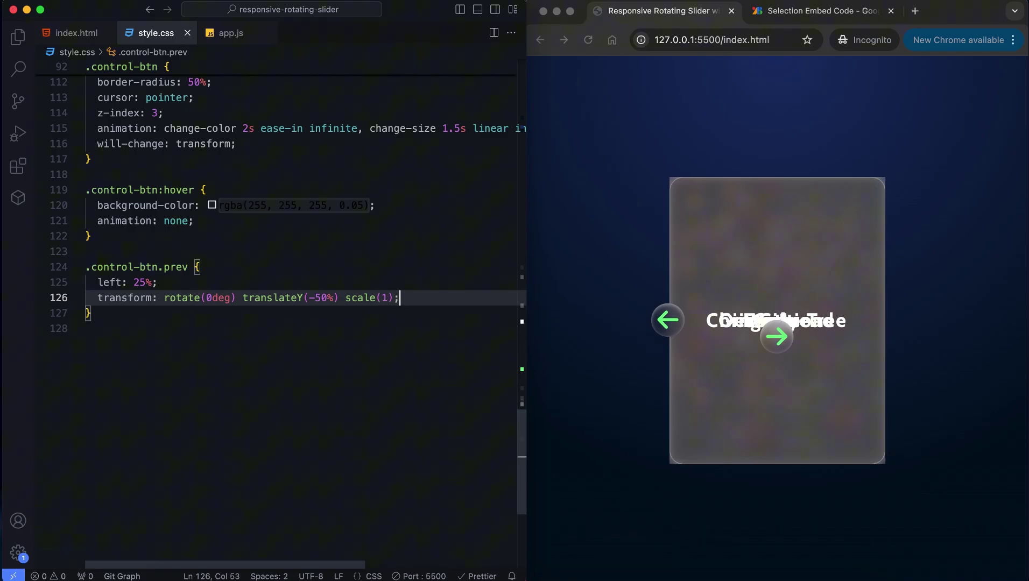
Step: Duplicate the prev rule as .control-btn.next with right: 25% and save
{"action": "left_click_drag", "start_coordinate": [91, 315], "coordinate": [86, 282]}
{"action": "key", "text": "super+c"}
{"action": "left_click", "coordinate": [115, 328]}
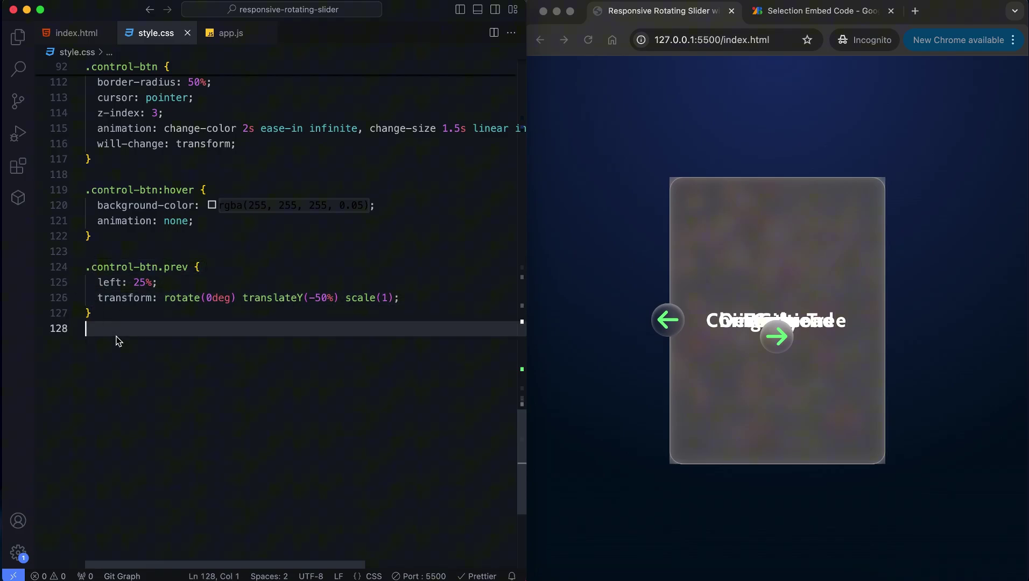
{"action": "key", "text": "Return"}
{"action": "key", "text": "super+v"}
{"action": "double_click", "coordinate": [173, 344]}
{"action": "type", "text": "ne"}
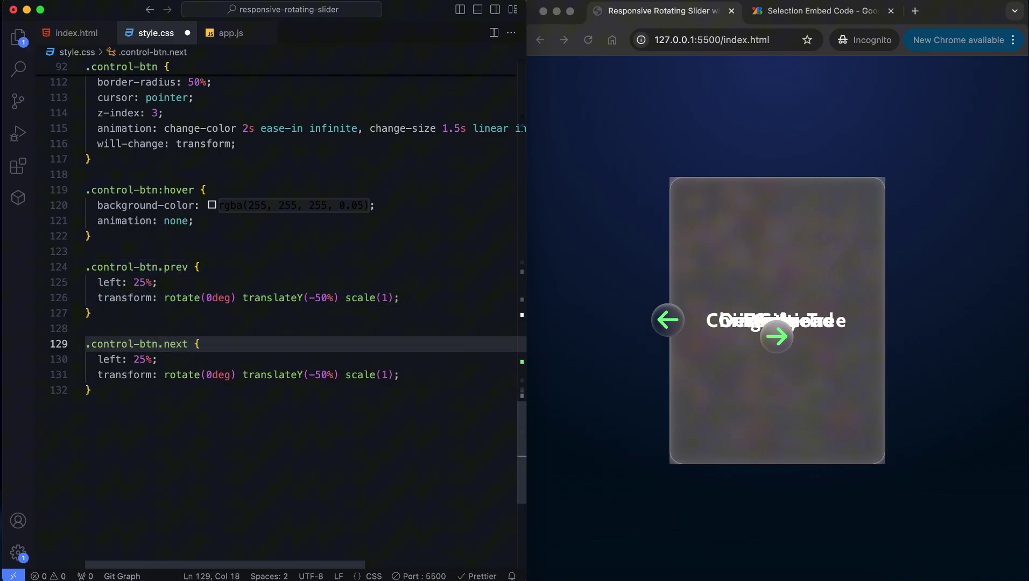
{"action": "double_click", "coordinate": [110, 359]}
{"action": "type", "text": "right"}
{"action": "left_click", "coordinate": [106, 390]}
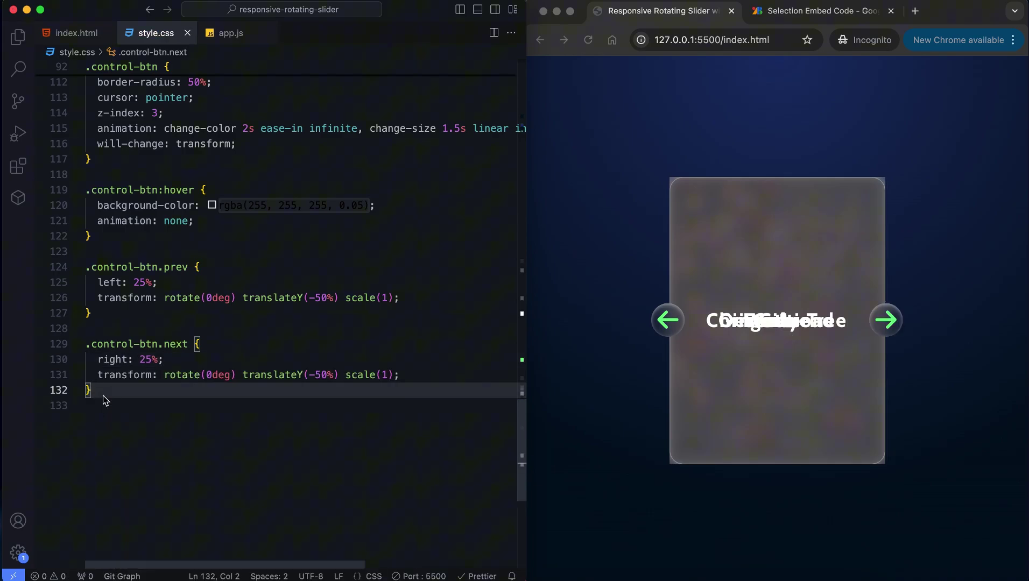
{"action": "key", "text": "super+s"}
{"action": "scroll", "coordinate": [106, 400], "scroll_direction": "down", "scroll_amount": 3}
Step: Create a .control-btn.prev:not([disabled]):hover rule rotating -15deg and scaling to 1.2
{"action": "key", "text": "Return"}
{"action": "key", "text": "Return"}
{"action": "scroll", "coordinate": [186, 241], "scroll_direction": "down", "scroll_amount": 1}
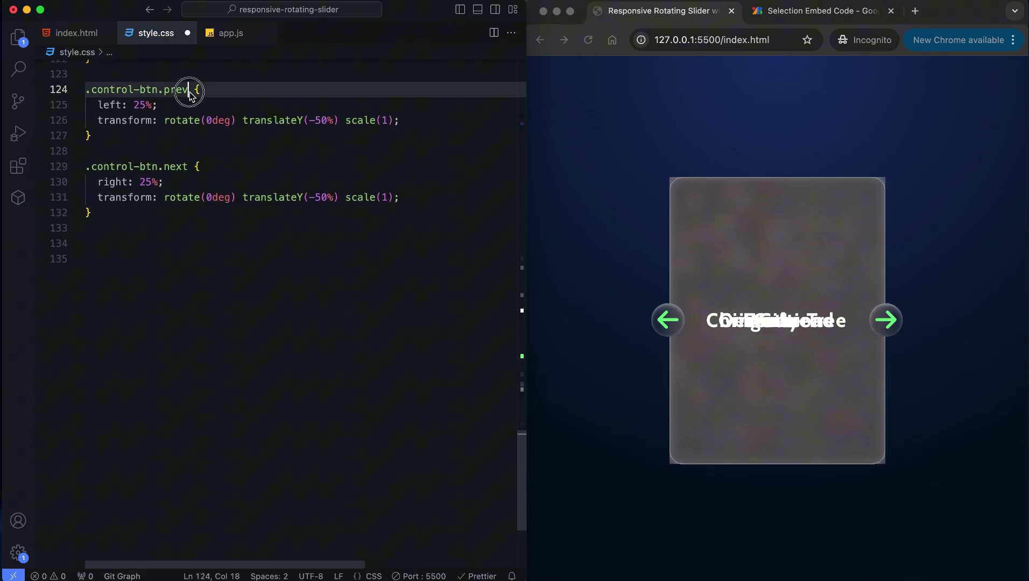
{"action": "left_click_drag", "start_coordinate": [188, 90], "coordinate": [90, 94]}
{"action": "key", "text": "super+c"}
{"action": "left_click", "coordinate": [106, 243]}
{"action": "key", "text": "super+v"}
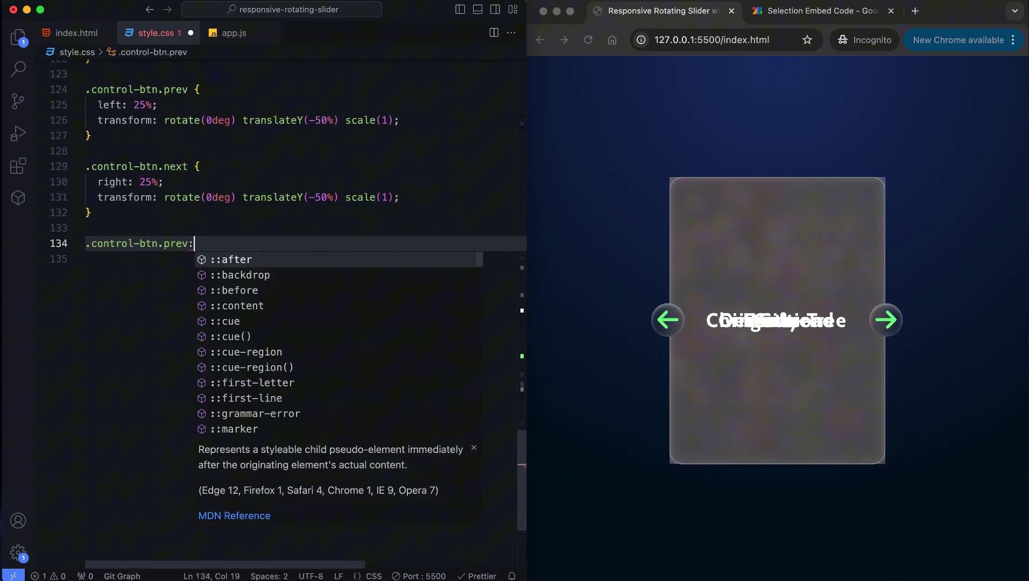
{"action": "type", "text": ":not([disabled]):hover"}
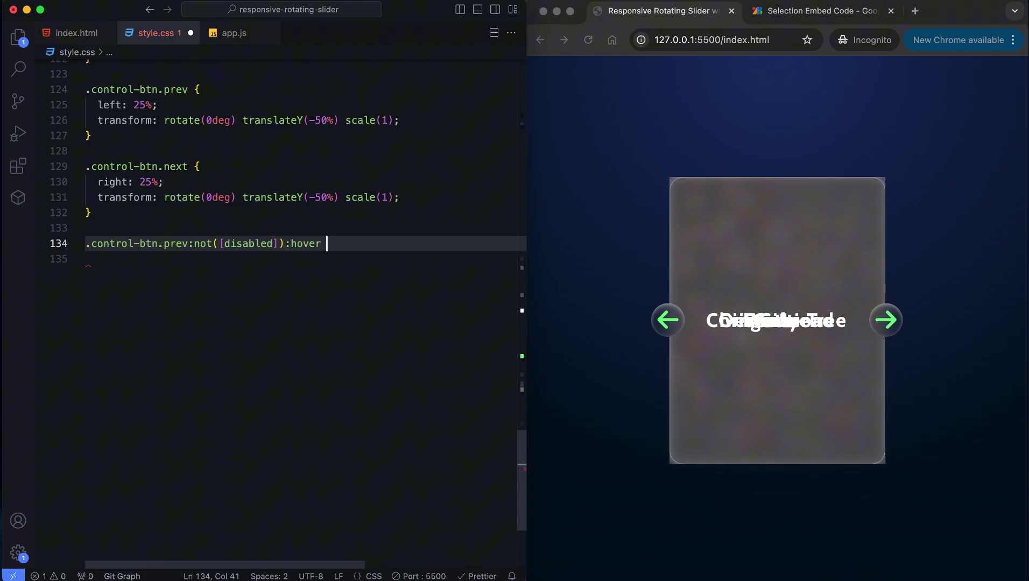
{"action": "type", "text": " {"}
{"action": "key", "text": "Return"}
{"action": "left_click_drag", "start_coordinate": [410, 121], "coordinate": [143, 120]}
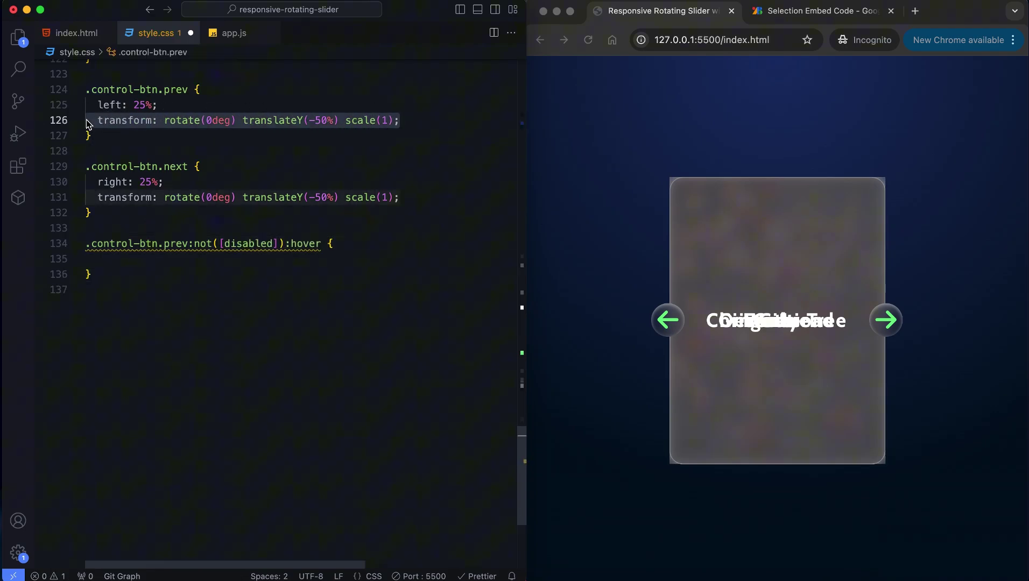
{"action": "left_click", "coordinate": [344, 258]}
{"action": "double_click", "coordinate": [212, 258]}
{"action": "type", "text": "-15deg"}
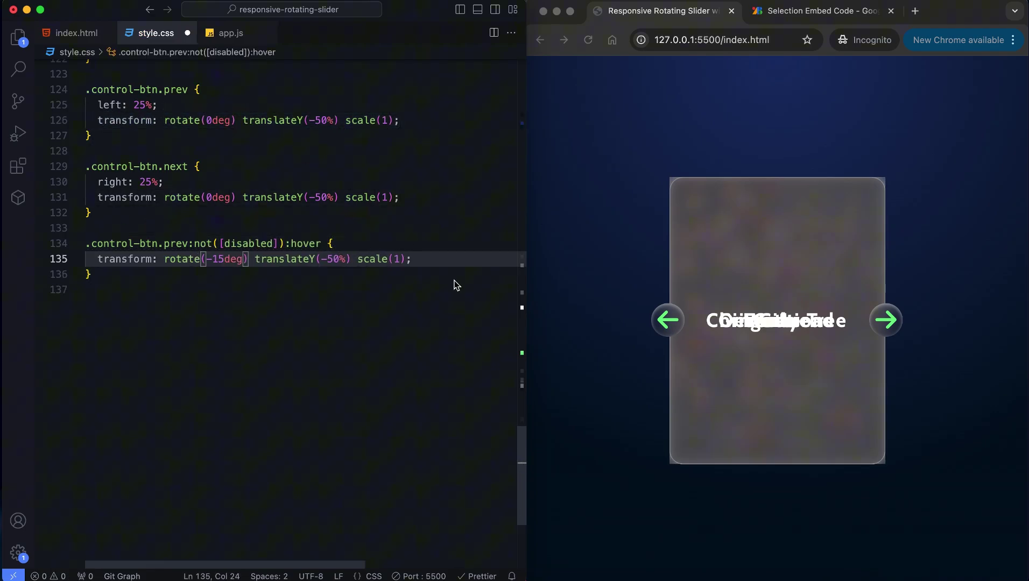
Step: Duplicate the hover rule for .control-btn.next with a 15deg rotation and save
{"action": "left_click_drag", "start_coordinate": [110, 277], "coordinate": [86, 244]}
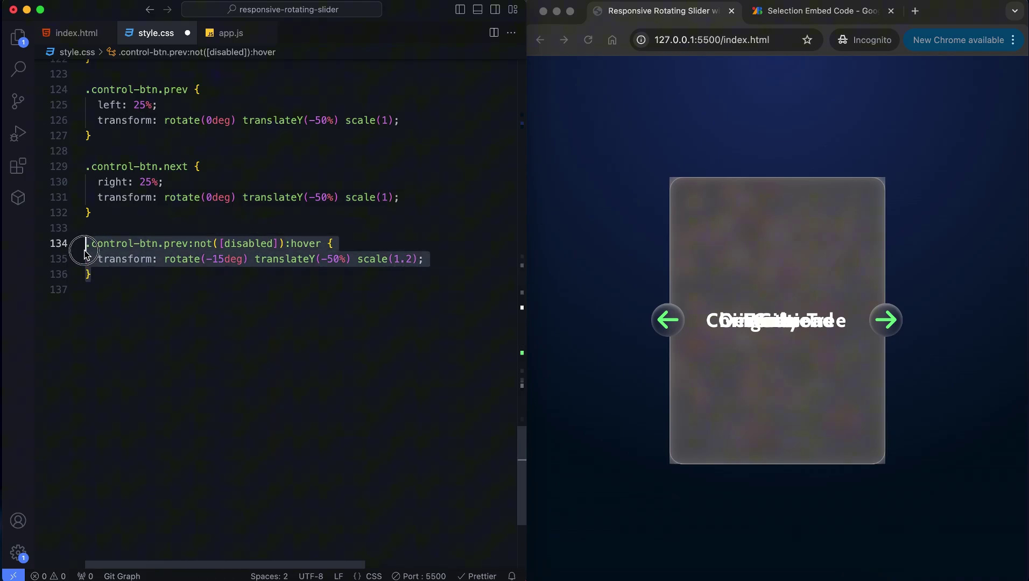
{"action": "key", "text": "super+c"}
{"action": "left_click", "coordinate": [109, 290]}
{"action": "key", "text": "super+v"}
{"action": "double_click", "coordinate": [175, 305]}
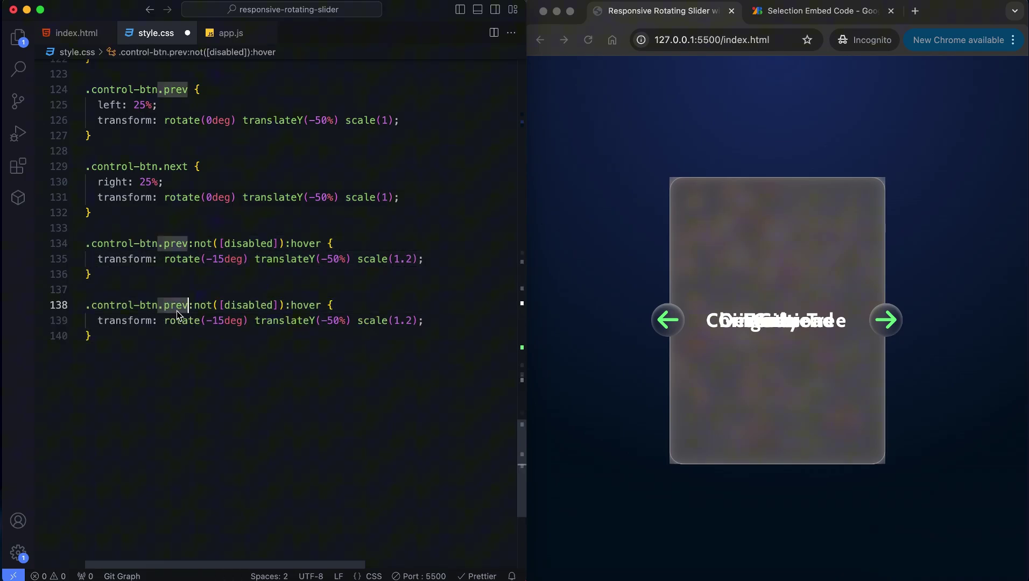
{"action": "type", "text": "next"}
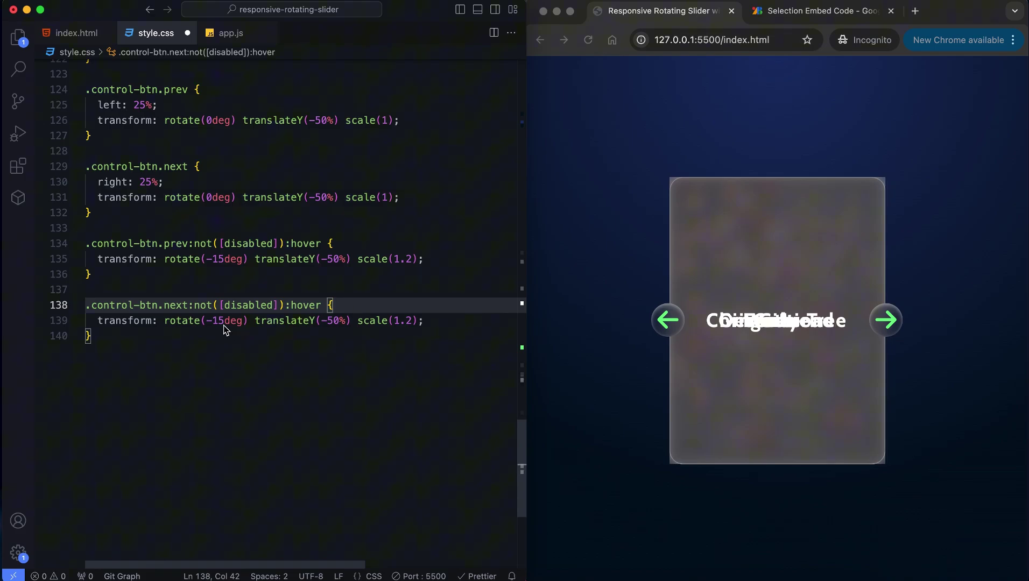
{"action": "left_click", "coordinate": [213, 320]}
{"action": "key", "text": "BackSpace"}
{"action": "left_click", "coordinate": [145, 344]}
{"action": "key", "text": "super+s"}
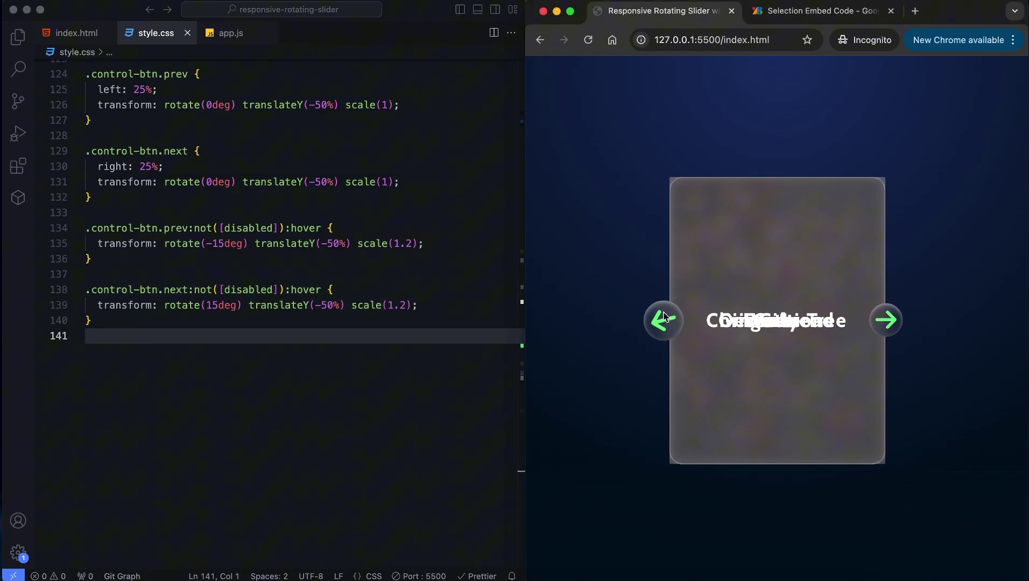
Step: Add a :is([disabled]) rule for both arrows with animation: none
{"action": "key", "text": "Return"}
{"action": "type", "text": ".control-btn."}
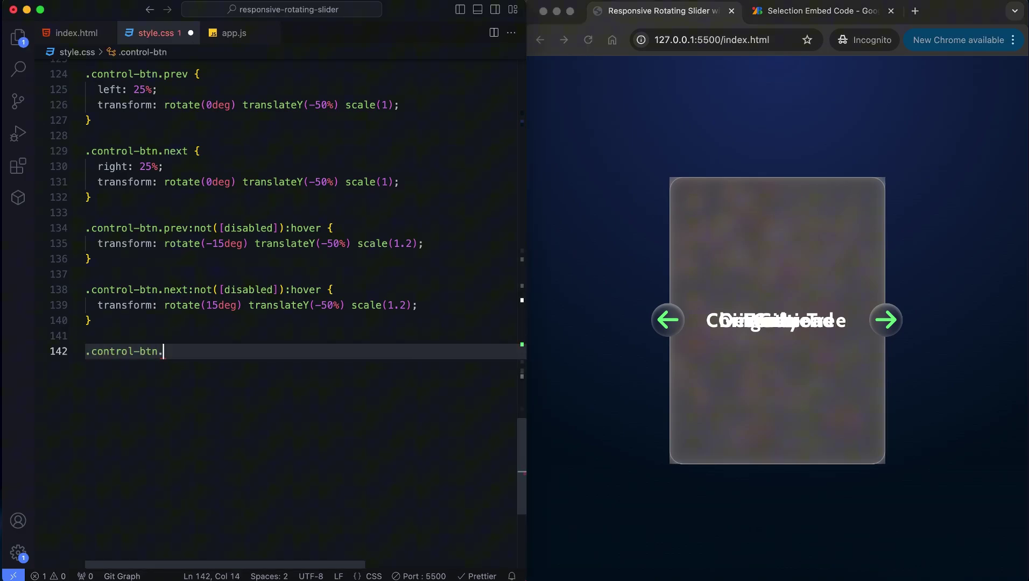
{"action": "type", "text": "prev:is([disabled]),"}
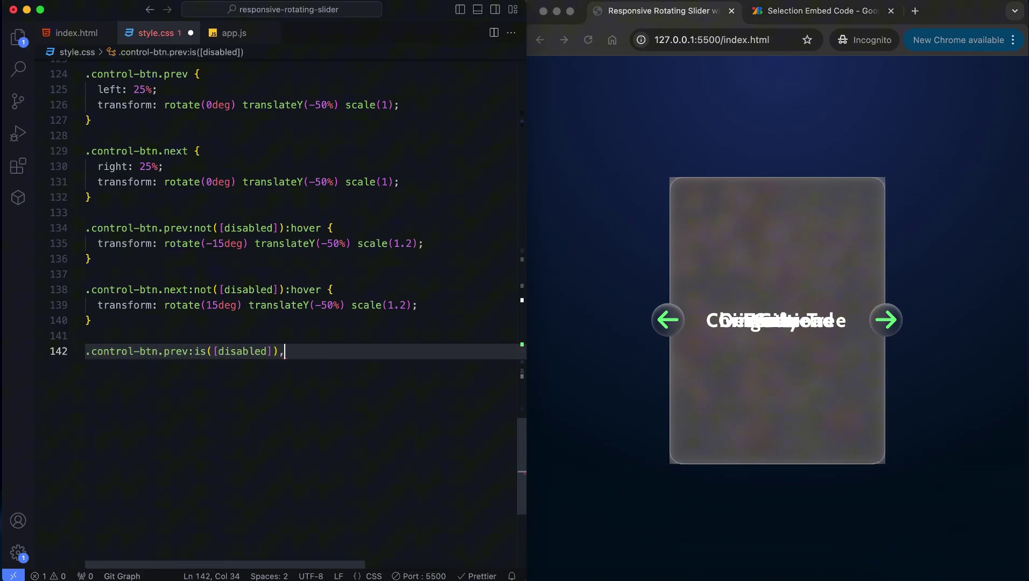
{"action": "key", "text": "shift+alt+Down"}
{"action": "key", "text": "BackSpace"}
{"action": "type", "text": "next"}
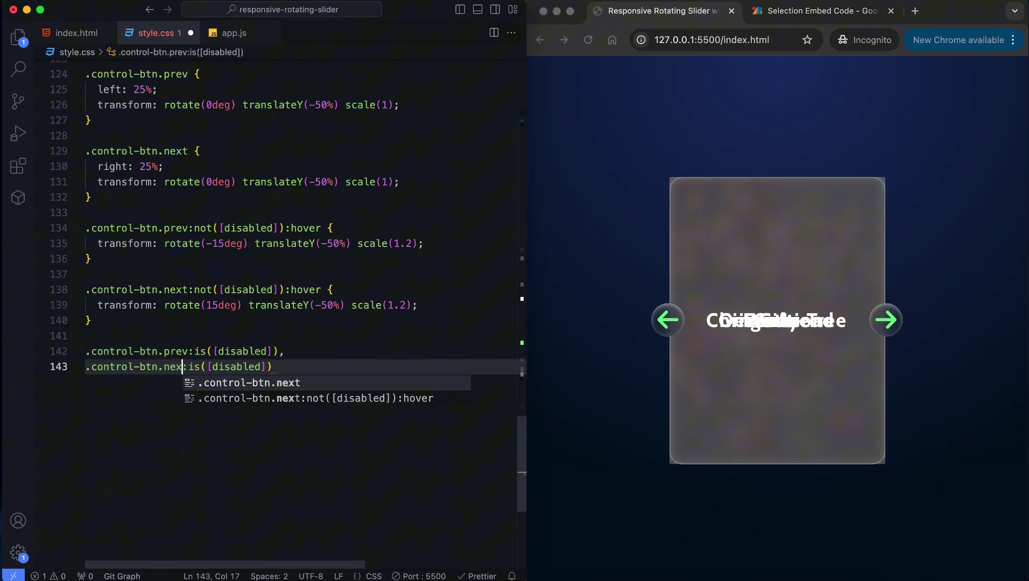
{"action": "type", "text": " {"}
{"action": "key", "text": "Return"}
{"action": "type", "text": "animation: none;"}
{"action": "key", "text": "Down"}
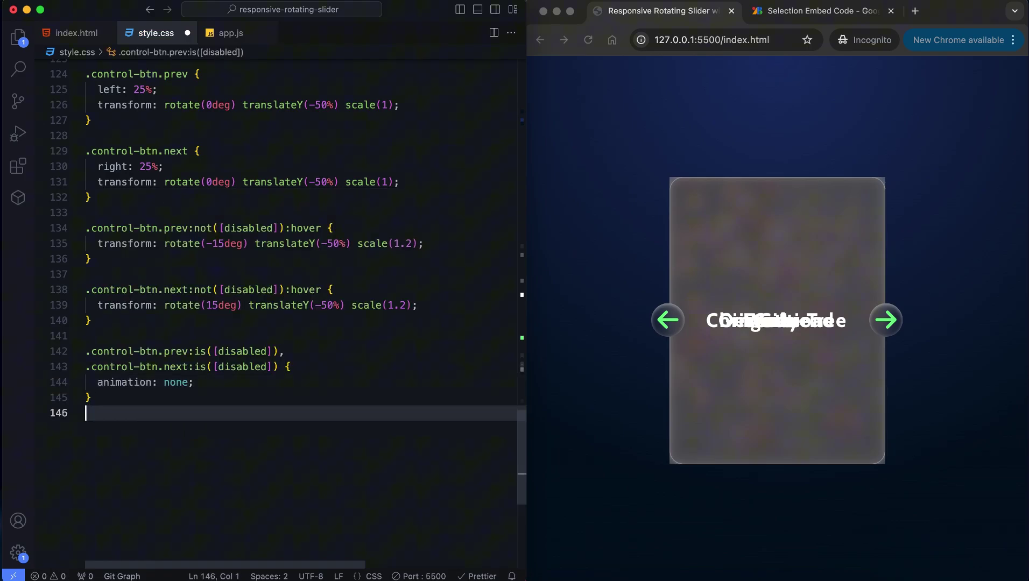
{"action": "key", "text": "Return"}
{"action": "key", "text": "Return"}
{"action": "type", "text": "@media (max-wid"}
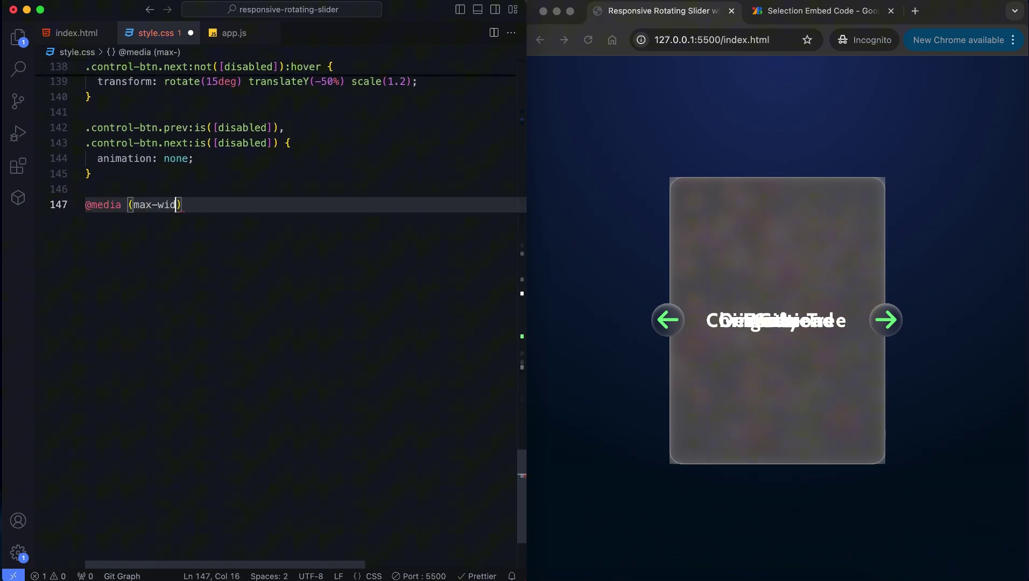
Step: Create three max-width media queries at 980px, 700px and 560px
{"action": "key", "text": "shift+alt+Down"}
{"action": "key", "text": "shift+alt+Down"}
{"action": "left_click", "coordinate": [213, 220]}
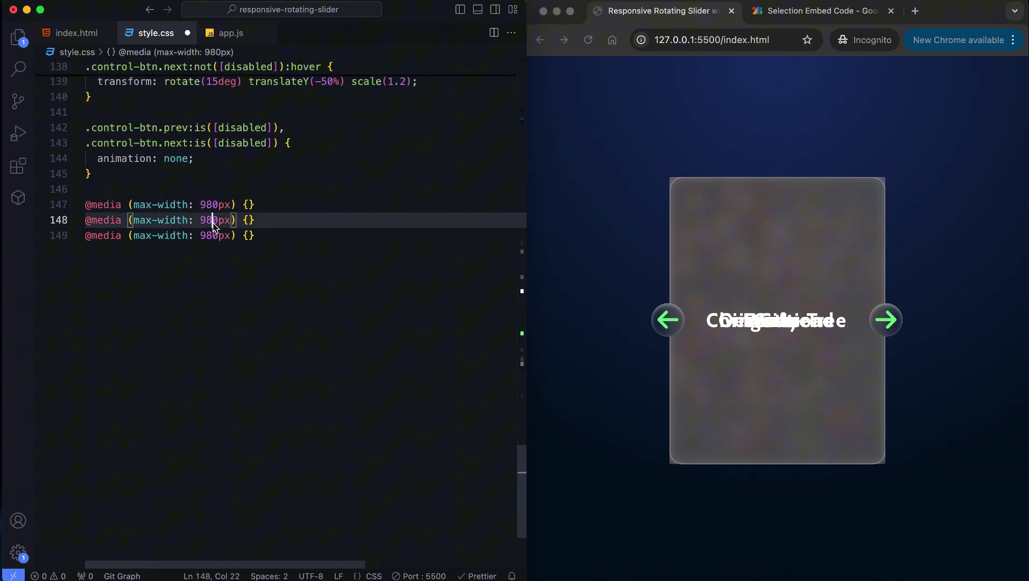
{"action": "left_click", "coordinate": [212, 235]}
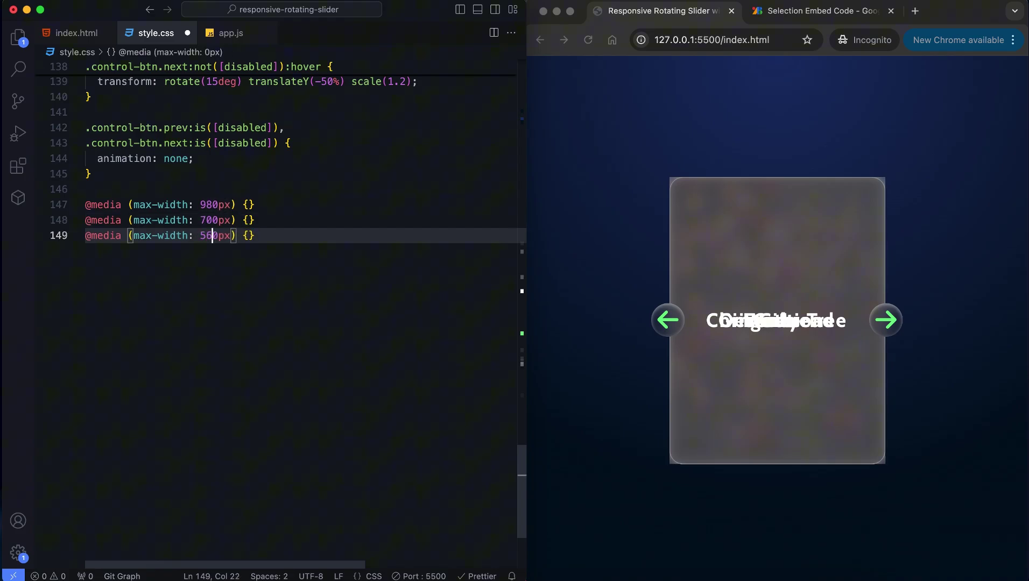
{"action": "left_click", "coordinate": [247, 204]}
{"action": "key", "text": "Return"}
{"action": "key", "text": "ctrl+s"}
{"action": "type", "text": ".slide"}
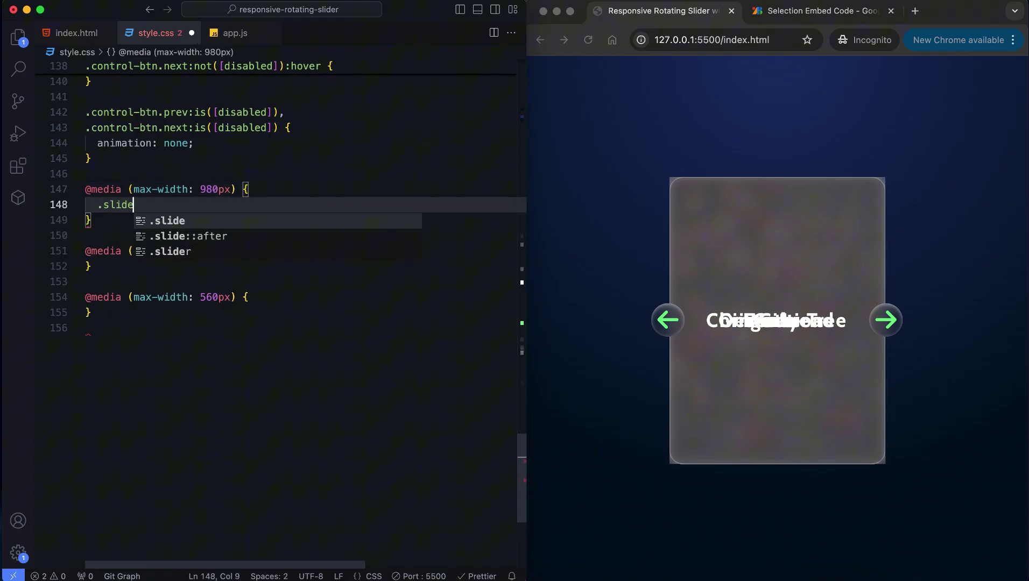
{"action": "type", "text": " p {"}
Step: In the 980px query, shrink the captions and set the prev left and next right arrow offsets
{"action": "key", "text": "Return"}
{"action": "type", "text": "fz"}
{"action": "key", "text": "Tab"}
{"action": "type", "text": "1"}
{"action": "key", "text": "Down"}
{"action": "key", "text": "Return"}
{"action": "key", "text": "Return"}
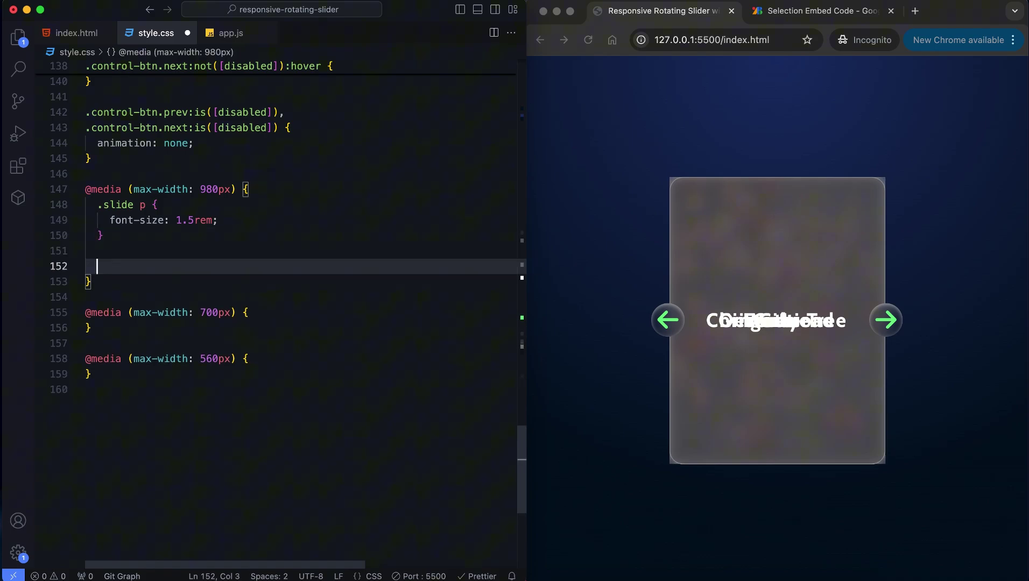
{"action": "type", "text": ".control-btn.prev {"}
{"action": "key", "text": "Return"}
{"action": "type", "text": "le"}
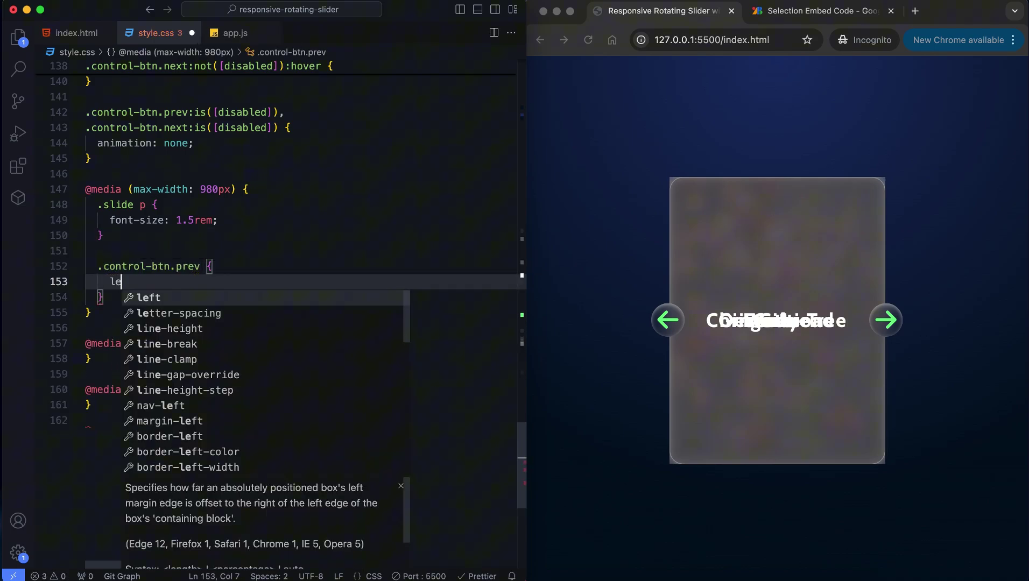
{"action": "key", "text": "Tab"}
{"action": "type", "text": "15"}
{"action": "left_click_drag", "start_coordinate": [105, 297], "coordinate": [103, 267]}
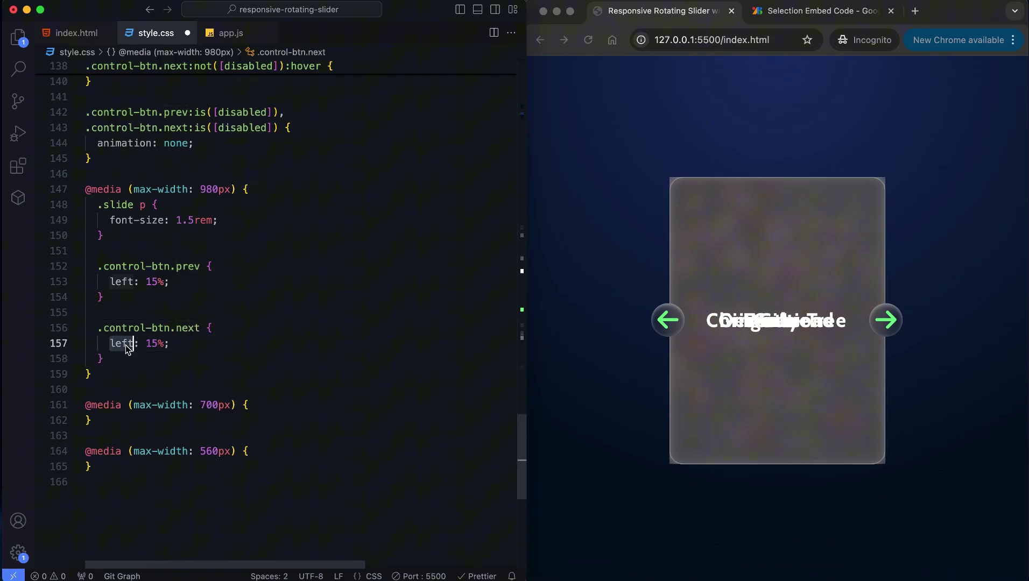
{"action": "type", "text": "right"}
{"action": "key", "text": "Escape"}
{"action": "key", "text": "super+s"}
{"action": "scroll", "coordinate": [147, 363], "scroll_direction": "down", "scroll_amount": 3}
{"action": "scroll", "coordinate": [147, 363], "scroll_direction": "down", "scroll_amount": 2}
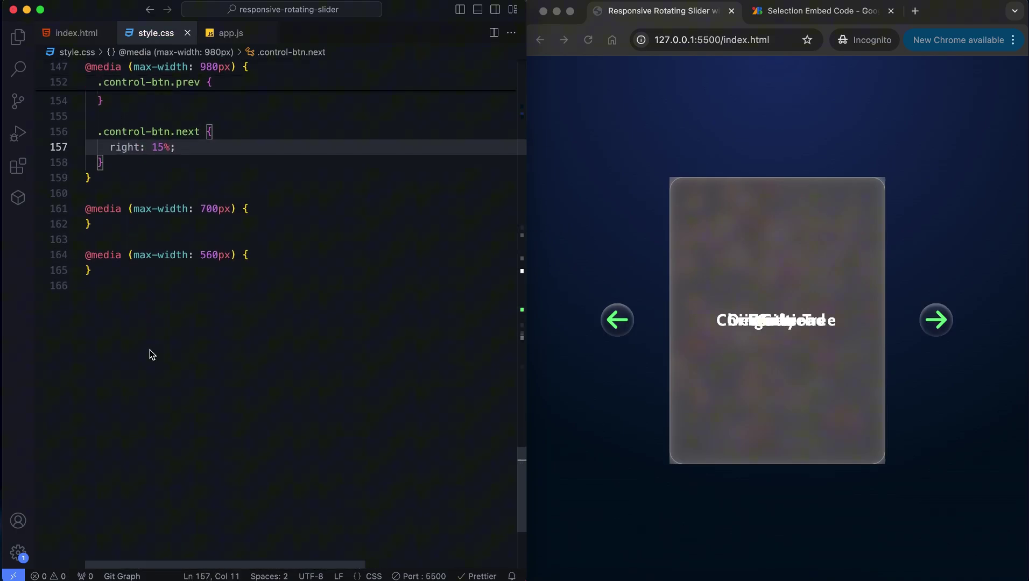
Step: In the 700px query, reduce the slide width, caption font size and arrow-button width and font size
{"action": "left_click", "coordinate": [258, 207]}
{"action": "key", "text": "Return"}
{"action": "type", "text": ".slide {"}
{"action": "key", "text": "Return"}
{"action": "type", "text": "width: 260"}
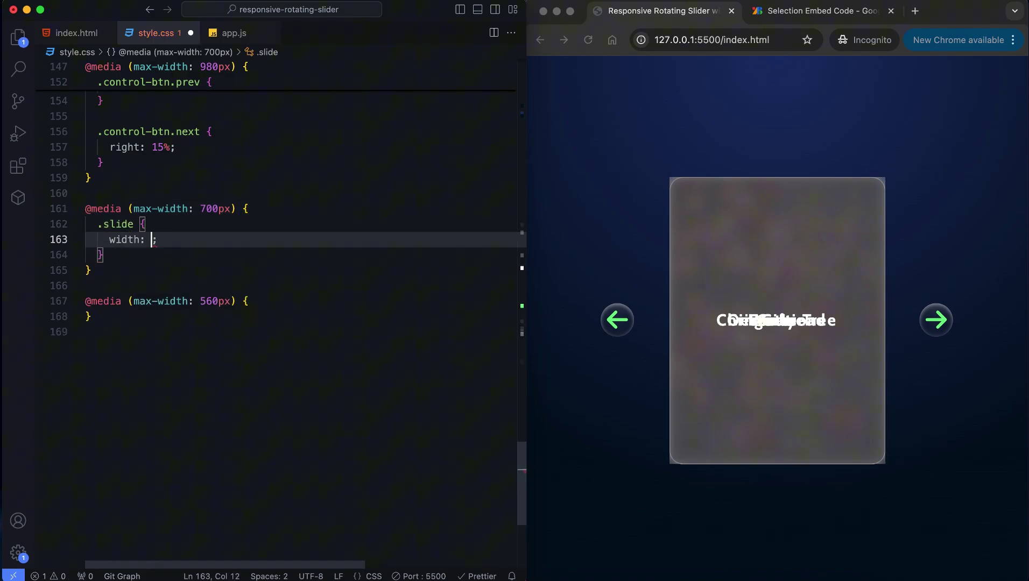
{"action": "type", "text": "px"}
{"action": "key", "text": "Down"}
{"action": "key", "text": "Return"}
{"action": "key", "text": "Return"}
{"action": "type", "text": "."}
{"action": "key", "text": "Return"}
{"action": "type", "text": "font"}
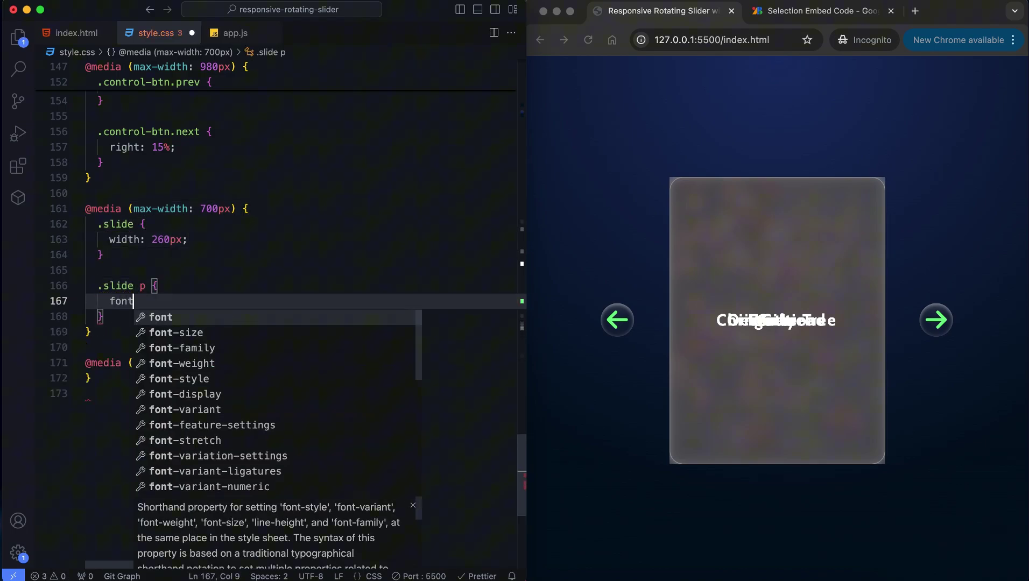
{"action": "type", "text": "-size: 1.25rem"}
{"action": "key", "text": "Down"}
{"action": "key", "text": "Return"}
{"action": "key", "text": "Return"}
{"action": "type", "text": ".cont"}
{"action": "key", "text": "Tab"}
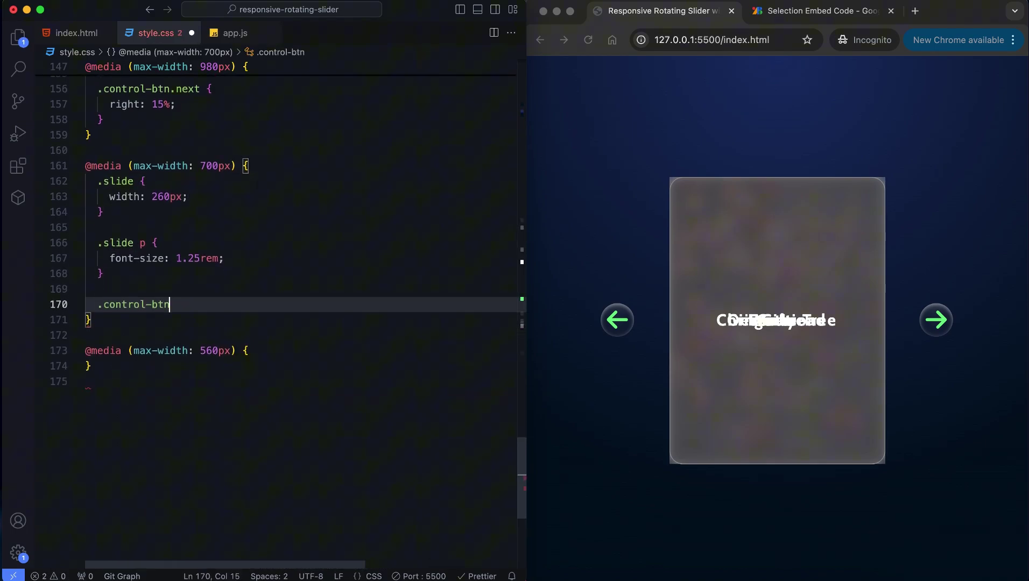
{"action": "type", "text": "{"}
{"action": "key", "text": "Return"}
{"action": "type", "text": "px"}
{"action": "key", "text": "Down"}
{"action": "key", "text": "Return"}
{"action": "type", "text": "fon"}
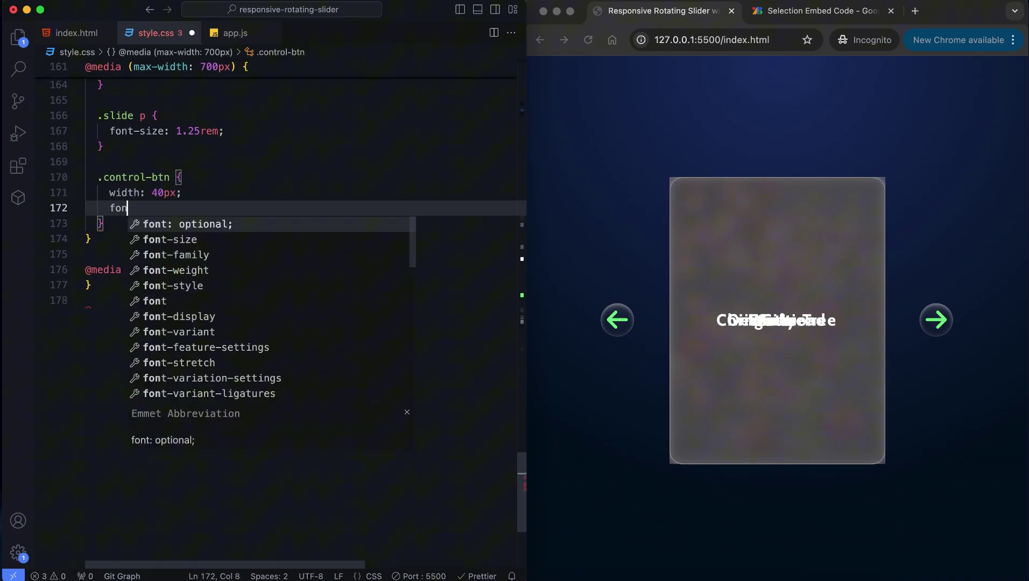
{"action": "key", "text": "Tab"}
{"action": "type", "text": "-size: 1.8"}
Step: In the 560px query, set 220px slides and smaller caption and arrow-button text
{"action": "left_click", "coordinate": [274, 270]}
{"action": "key", "text": "Return"}
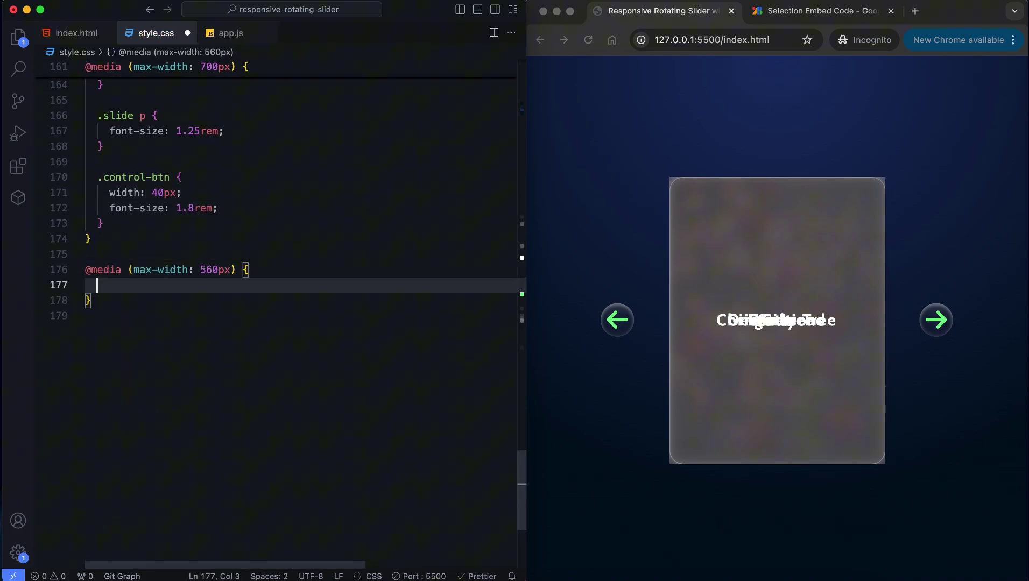
{"action": "type", "text": ".slide {"}
{"action": "key", "text": "Return"}
{"action": "type", "text": "wid"}
{"action": "key", "text": "Tab"}
{"action": "key", "text": "Down"}
{"action": "key", "text": "Down"}
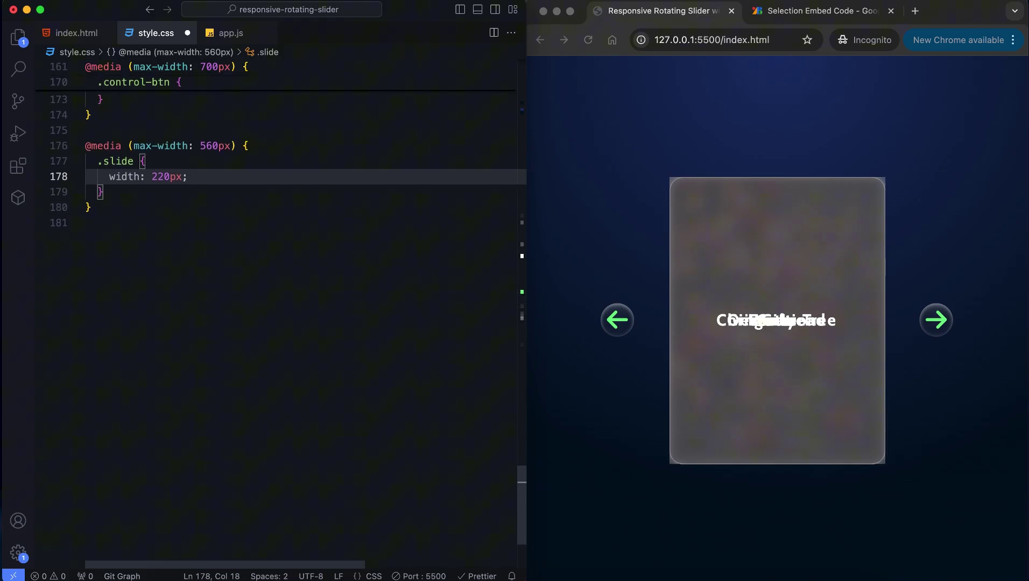
{"action": "key", "text": "Return"}
{"action": "key", "text": "Return"}
{"action": "type", "text": ".slide p {"}
{"action": "key", "text": "Return"}
{"action": "type", "text": "font-size: "}
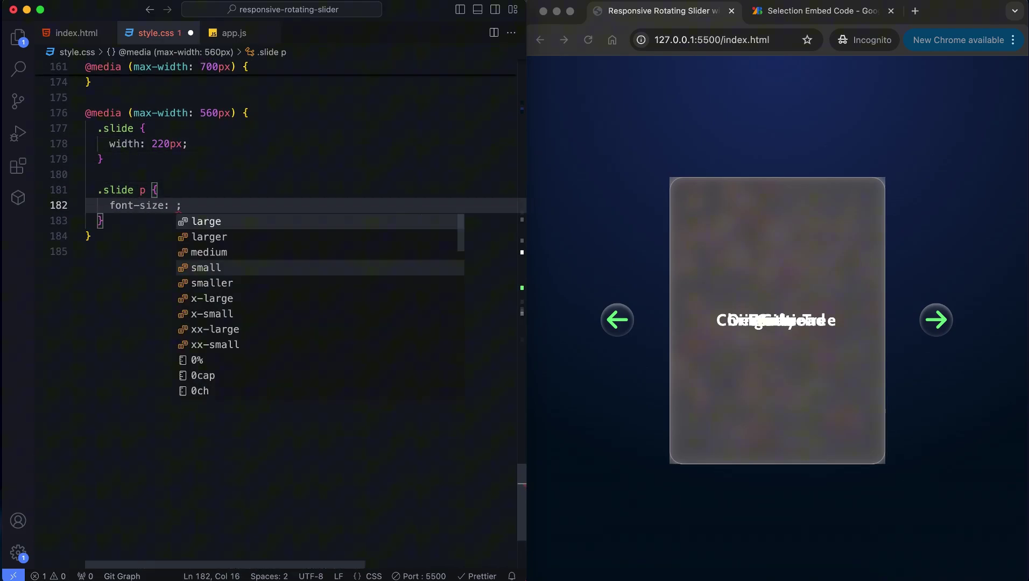
{"action": "type", "text": "1.1rem"}
{"action": "key", "text": "Down"}
{"action": "key", "text": "Down"}
{"action": "key", "text": "Return"}
{"action": "key", "text": "Return"}
{"action": "type", "text": ".contr"}
{"action": "key", "text": "Tab"}
{"action": "type", "text": "{"}
{"action": "key", "text": "Return"}
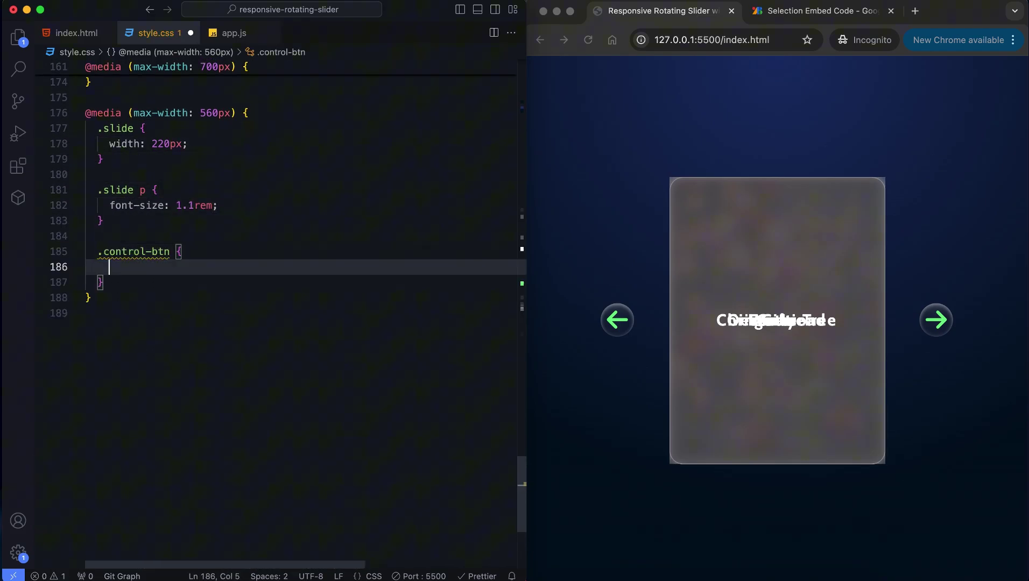
{"action": "type", "text": "font-size: 1.5rem;"}
{"action": "key", "text": "Down"}
Step: Add a 560px prev arrow rule at left 5% and copy it as the next arrow's right offset
{"action": "key", "text": "Return"}
{"action": "key", "text": "Return"}
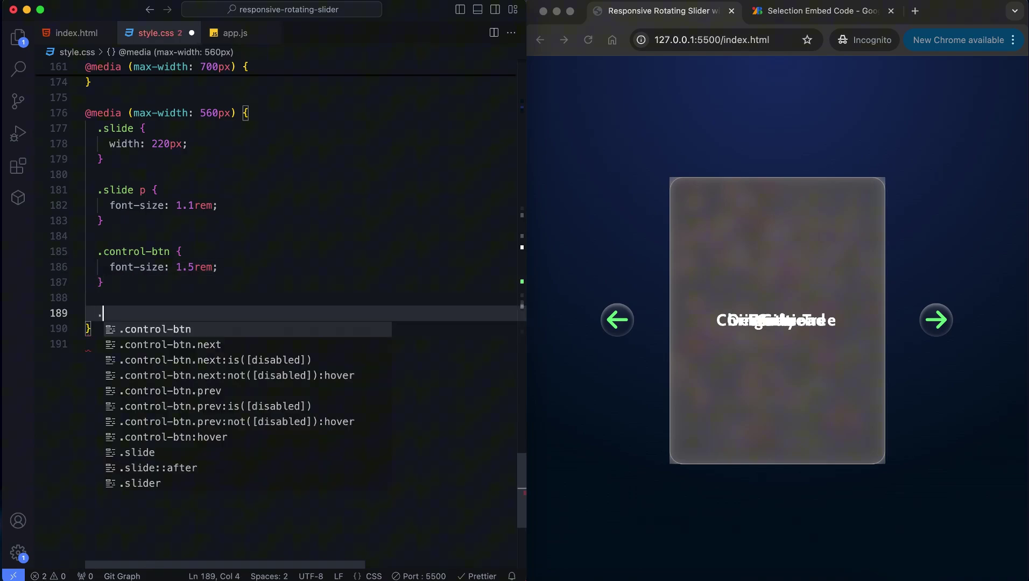
{"action": "type", "text": ".control-btn.prev {"}
{"action": "key", "text": "Return"}
{"action": "type", "text": "left: 5%"}
{"action": "key", "text": "Right"}
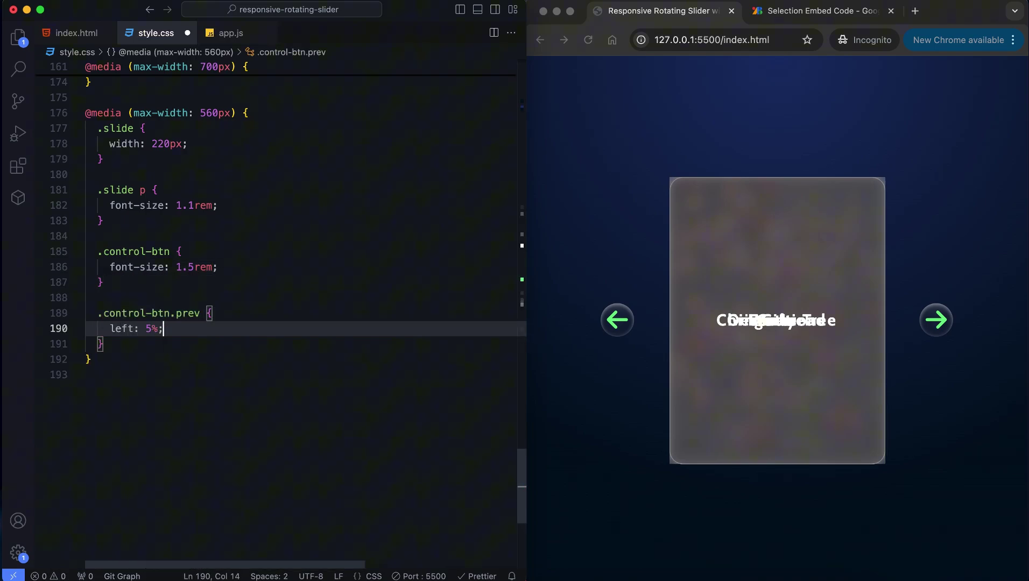
{"action": "left_click_drag", "start_coordinate": [105, 343], "coordinate": [99, 313]}
{"action": "key", "text": "super+c"}
{"action": "left_click", "coordinate": [108, 344]}
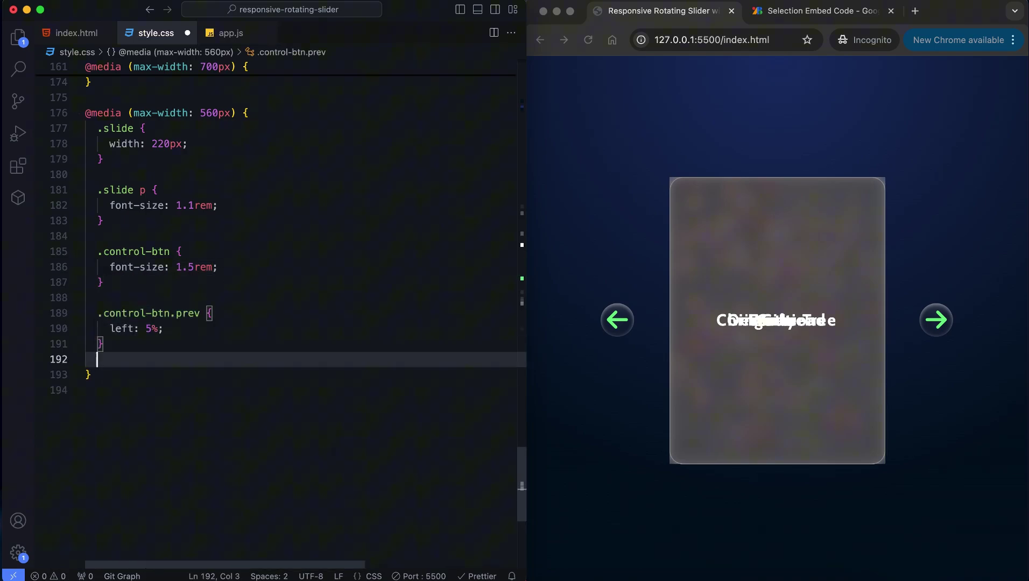
{"action": "key", "text": "Return"}
{"action": "key", "text": "Return"}
{"action": "key", "text": "super+v"}
{"action": "double_click", "coordinate": [187, 375]}
{"action": "type", "text": "ne"}
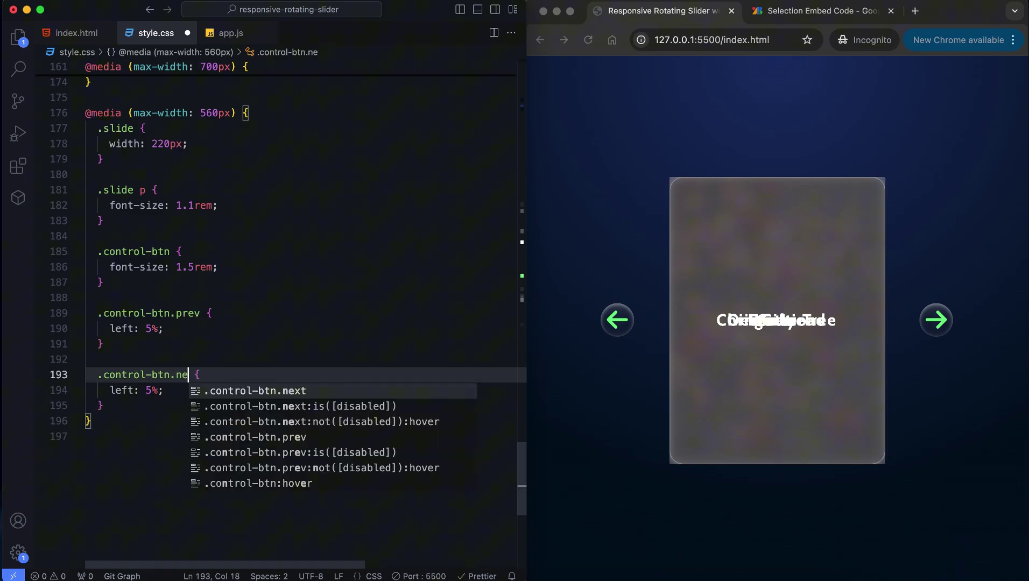
{"action": "type", "text": "xt"}
{"action": "double_click", "coordinate": [121, 390]}
{"action": "type", "text": "right"}
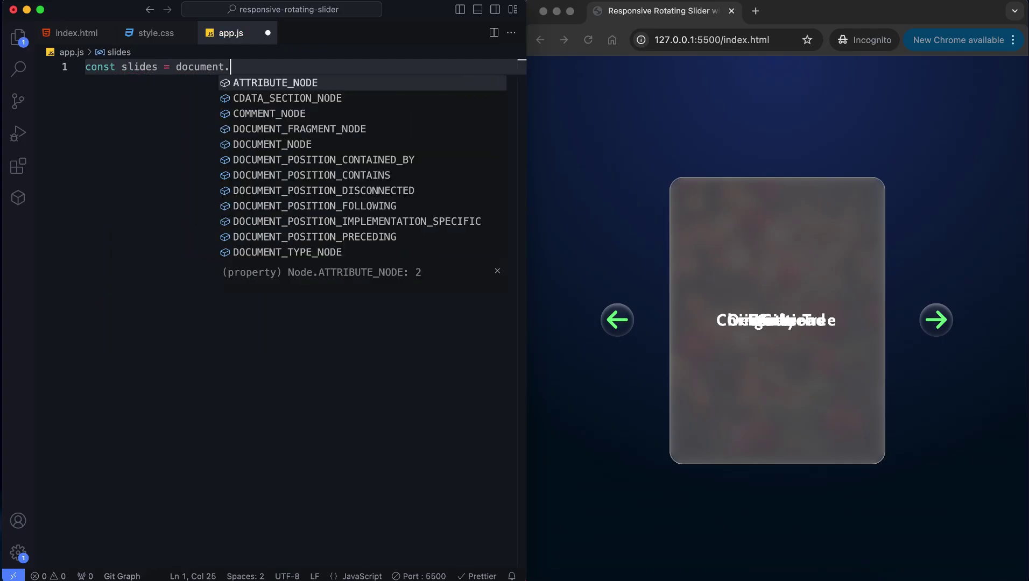
{"action": "type", "text": "querySelectorAll(\".slide\");"}
Step: Declare slides, prevButton and nextButton with querySelector, plus activeIndex = Math.floor(slides.length / 2)
{"action": "key", "text": "Return"}
{"action": "type", "text": "const"}
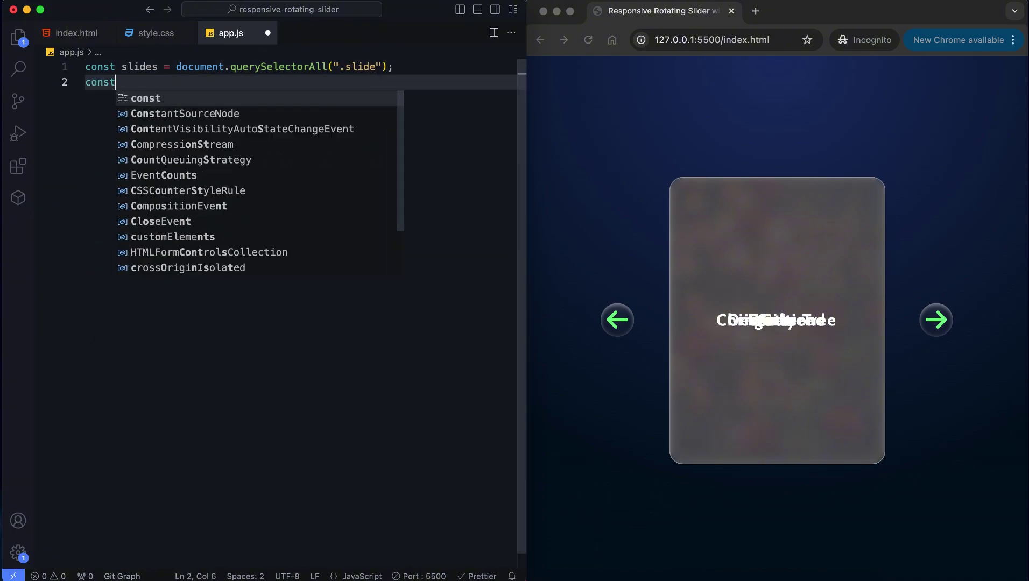
{"action": "type", "text": " prevButton = document.quer"}
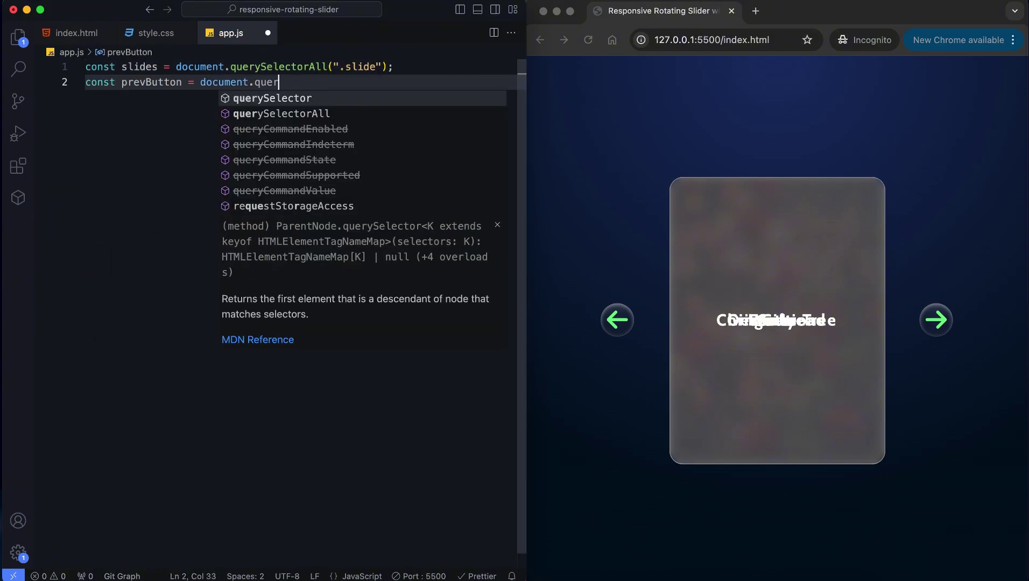
{"action": "type", "text": "ySelector(\".prev\");"}
{"action": "key", "text": "shift+alt+Down"}
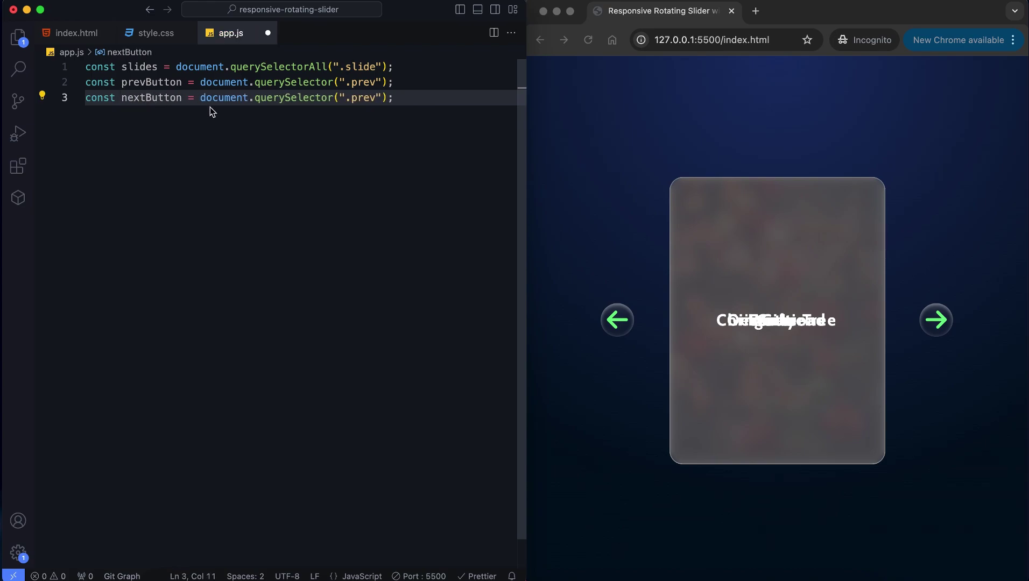
{"action": "double_click", "coordinate": [364, 97]}
{"action": "type", "text": "next"}
{"action": "key", "text": "End"}
{"action": "key", "text": "Return"}
{"action": "type", "text": "let a"}
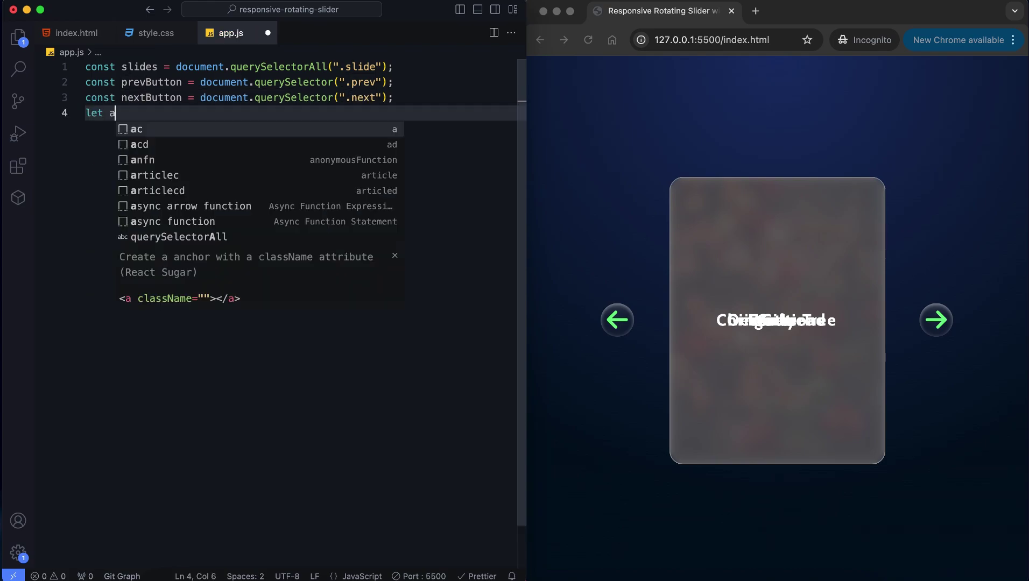
{"action": "type", "text": "ctiveIndex = Math"}
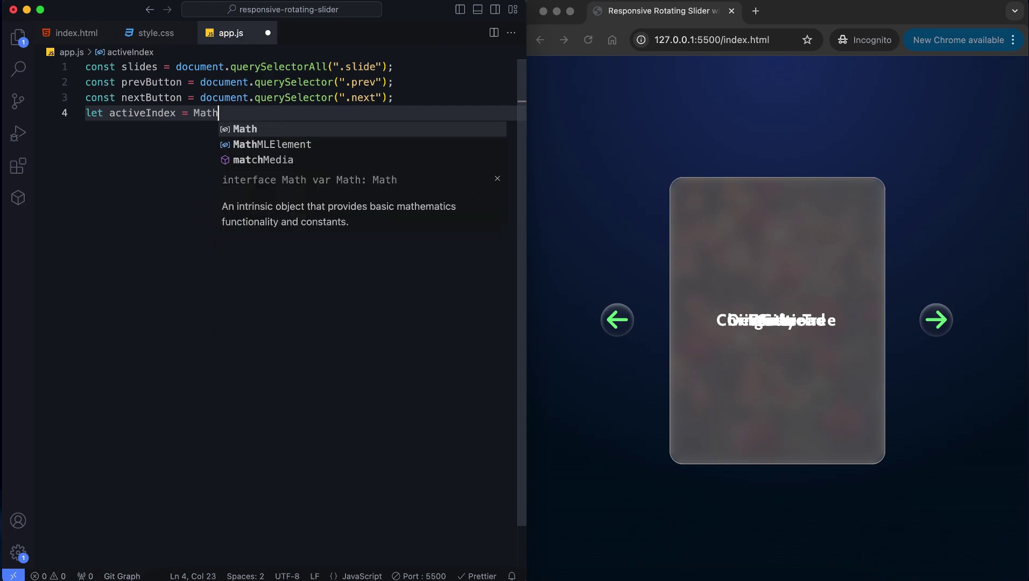
{"action": "type", "text": ".floor(slides.length / 2);"}
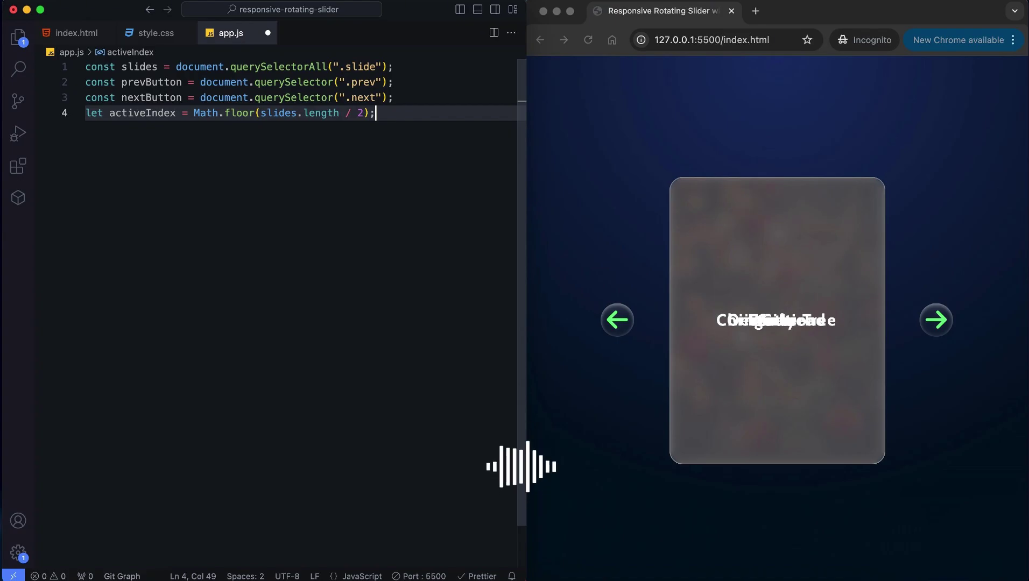
{"action": "key", "text": "Return"}
{"action": "key", "text": "Return"}
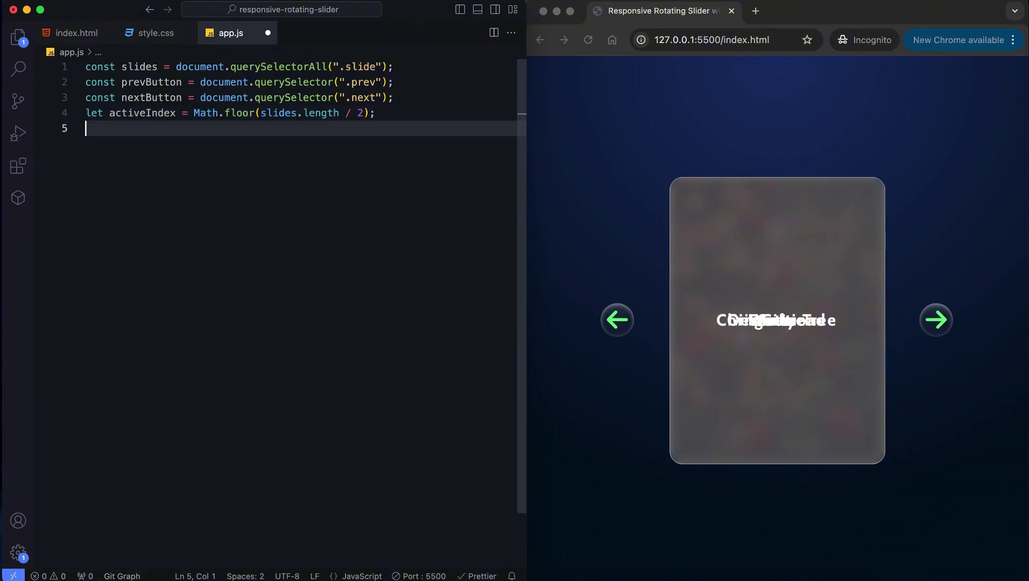
{"action": "type", "text": "function updateSlideTransforms() {"}
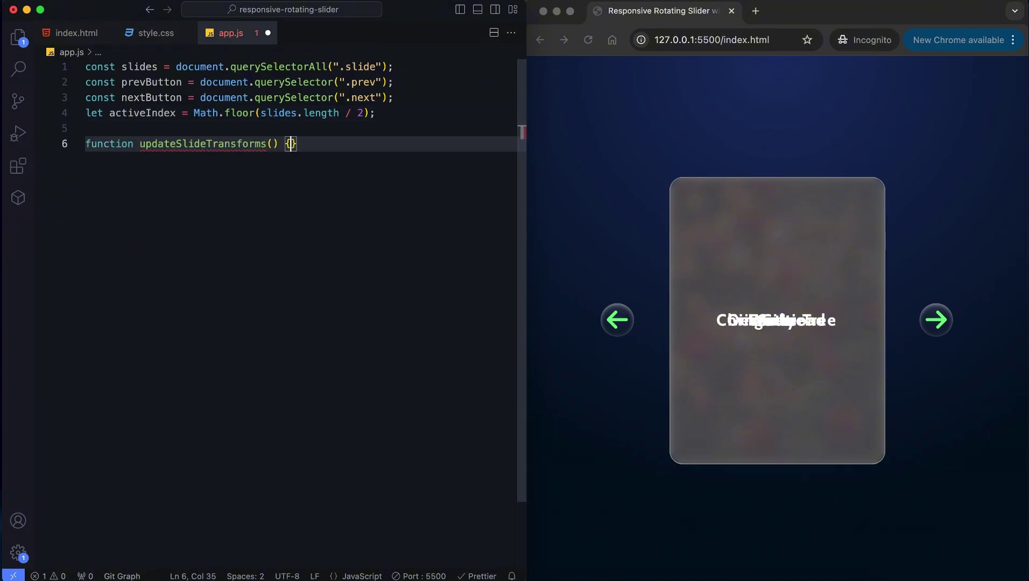
Step: Begin updateSlideTransforms: loop slides, remove the active class, and offset and stack left-side slides
{"action": "key", "text": "Return"}
{"action": "type", "text": "slides.forEach("}
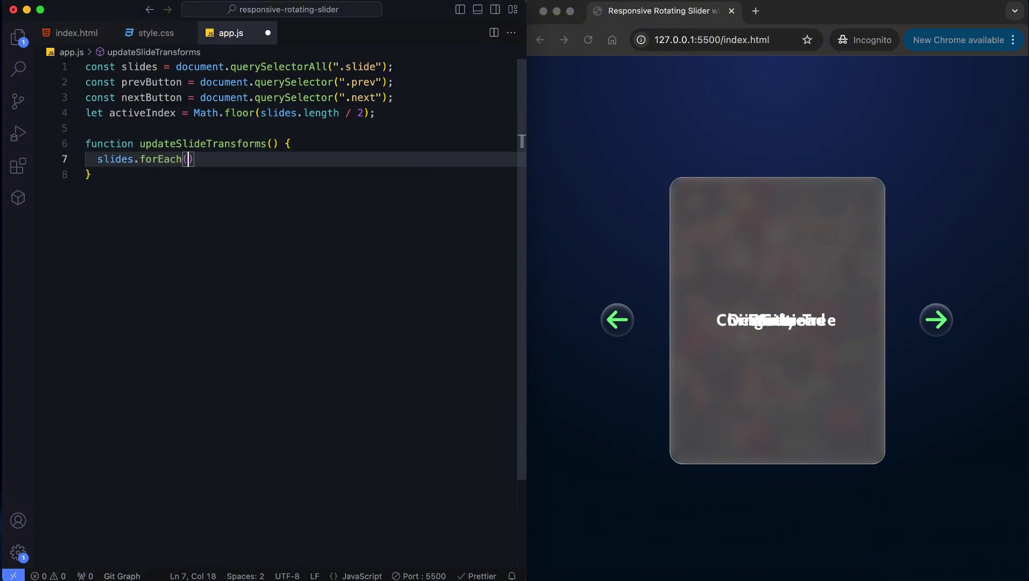
{"action": "type", "text": "(slide, index)"}
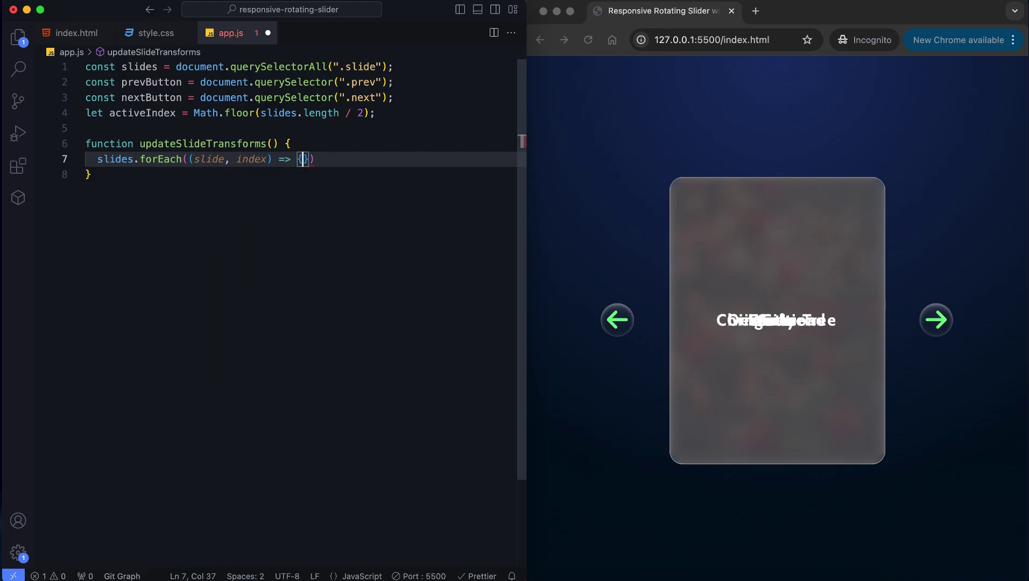
{"action": "key", "text": "Return"}
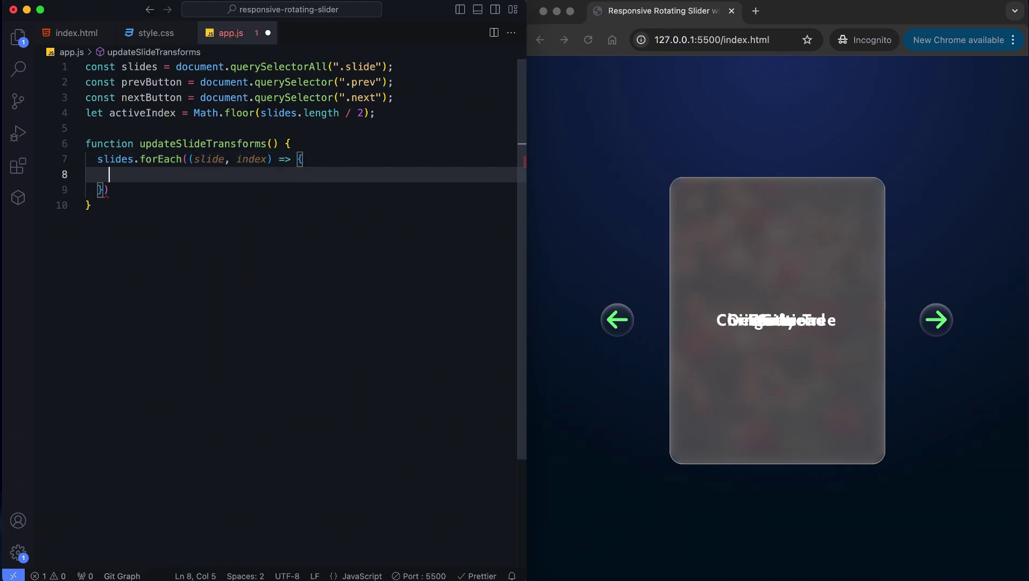
{"action": "type", "text": "onst diff = "}
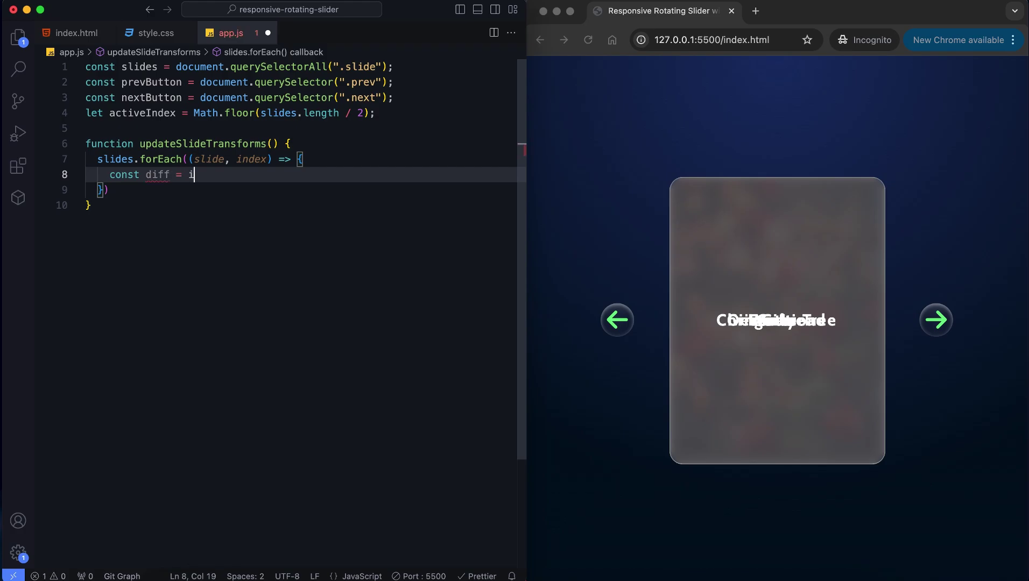
{"action": "type", "text": "index - a"}
{"action": "key", "text": "Tab"}
{"action": "type", "text": ";"}
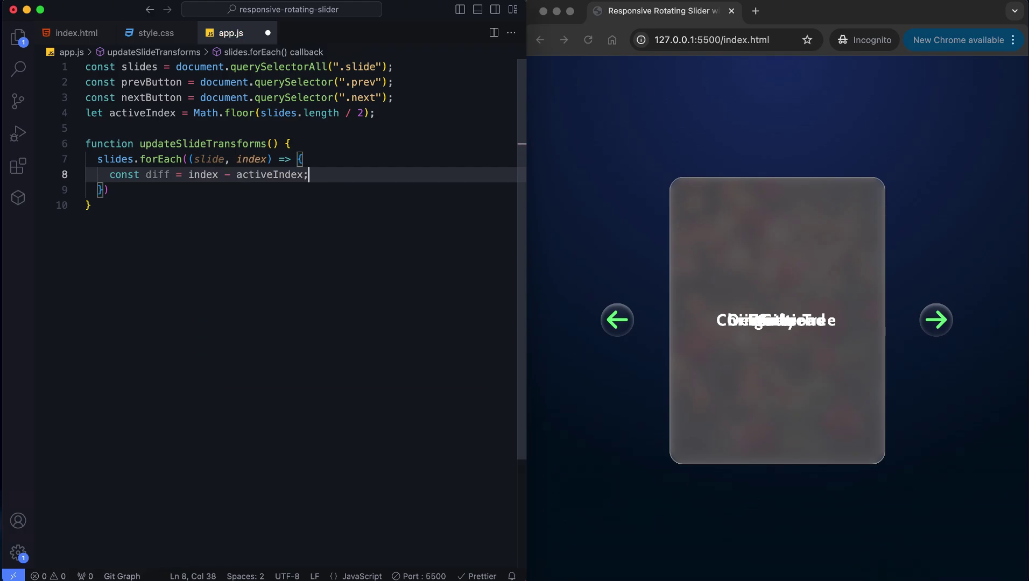
{"action": "key", "text": "Return"}
{"action": "type", "text": "sli"}
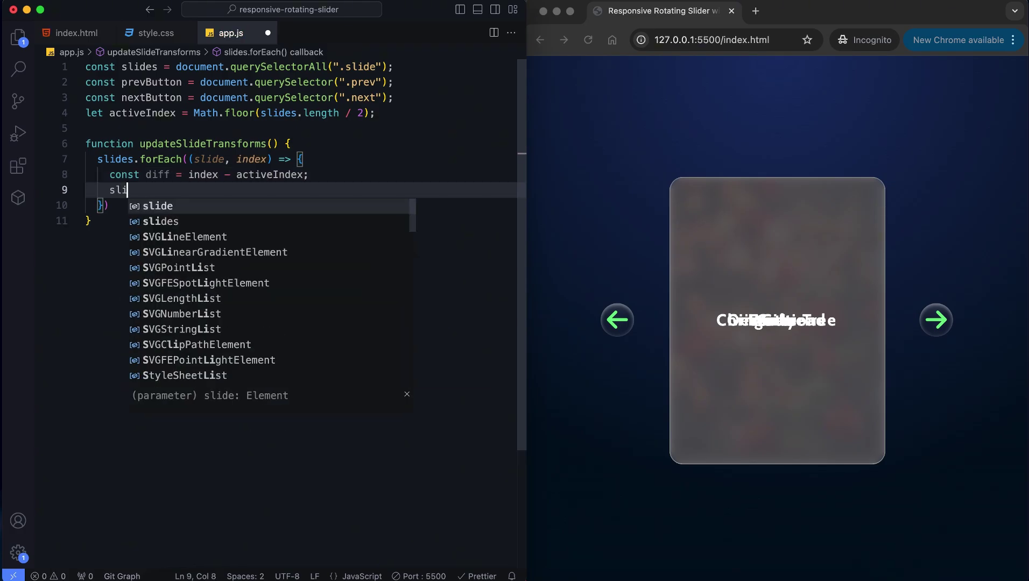
{"action": "type", "text": "de.classList.remove(\"active"}
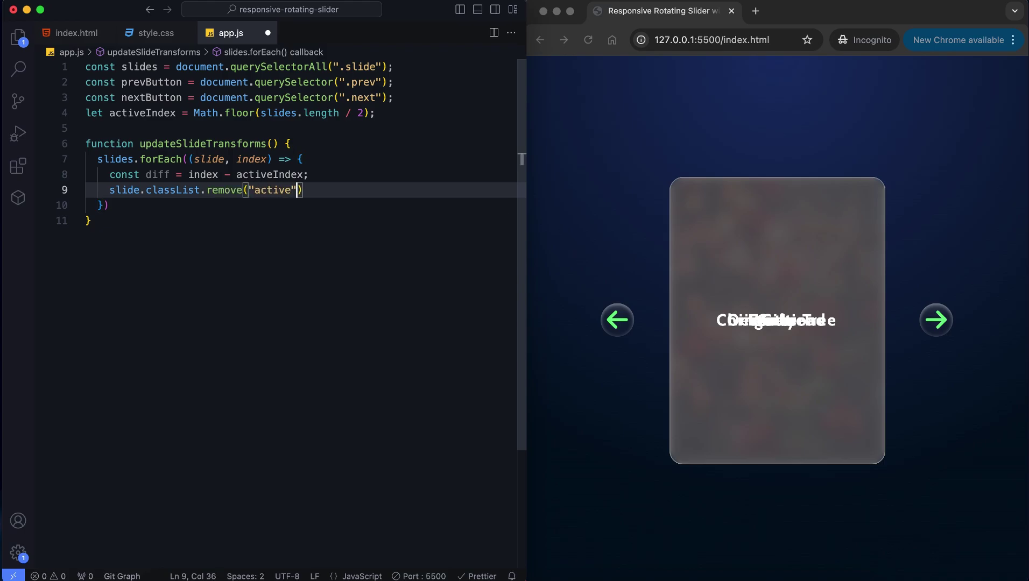
{"action": "key", "text": "End"}
{"action": "type", "text": ";"}
{"action": "key", "text": "Return"}
{"action": "key", "text": "Return"}
{"action": "type", "text": "if (d"}
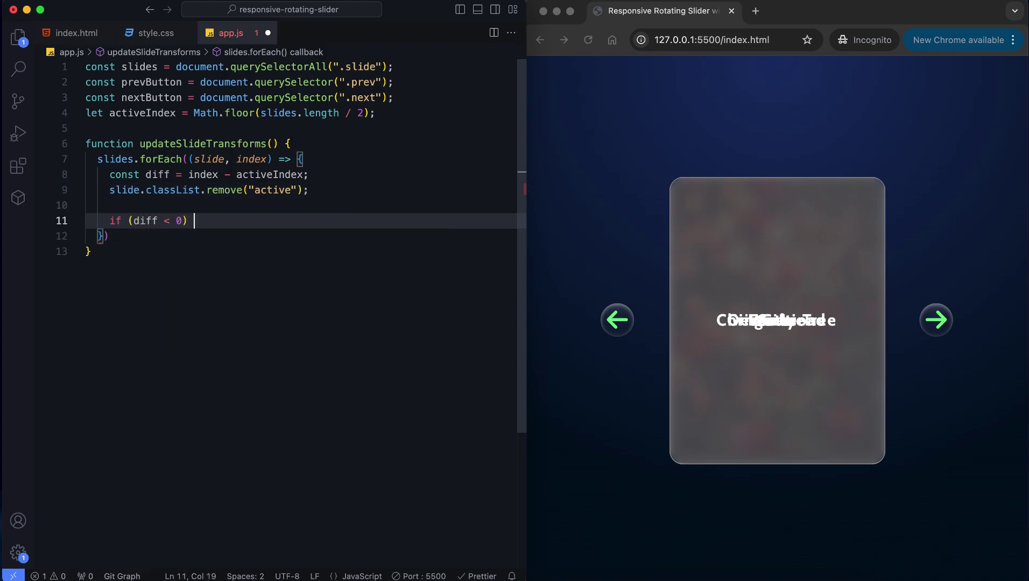
{"action": "type", "text": "{"}
{"action": "key", "text": "Return"}
{"action": "type", "text": "slide.style.transform ="}
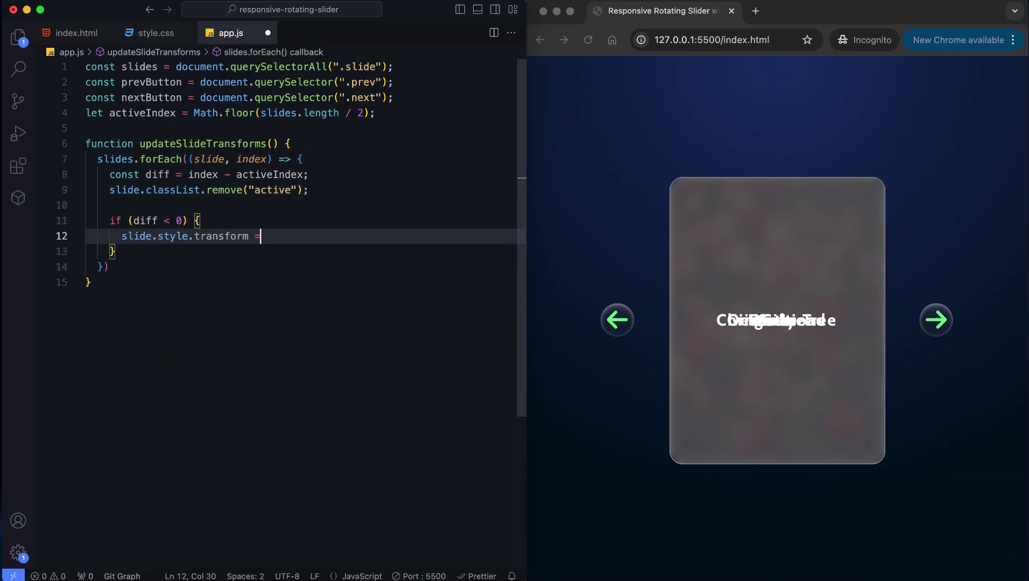
{"action": "type", "text": "{diff * 5}deg)`"}
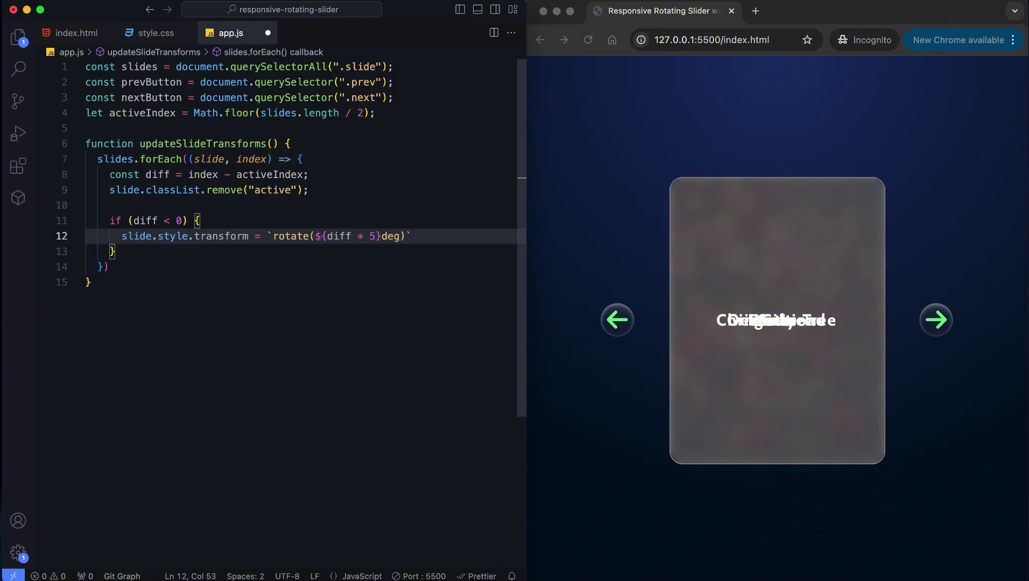
{"action": "key", "text": "Return"}
{"action": "type", "text": "translateY"}
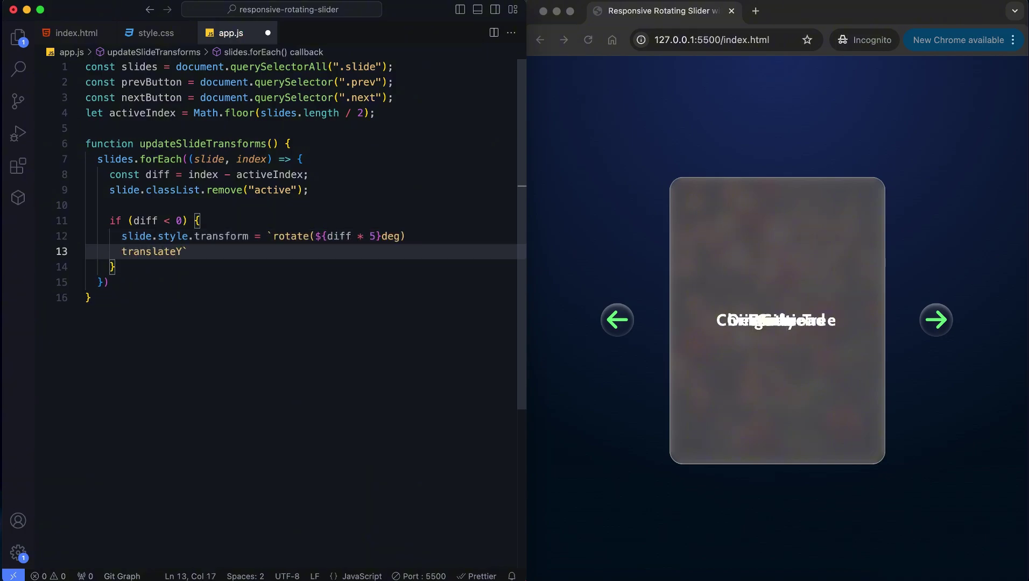
{"action": "type", "text": "(${Math.abs(diff) * 50}px"}
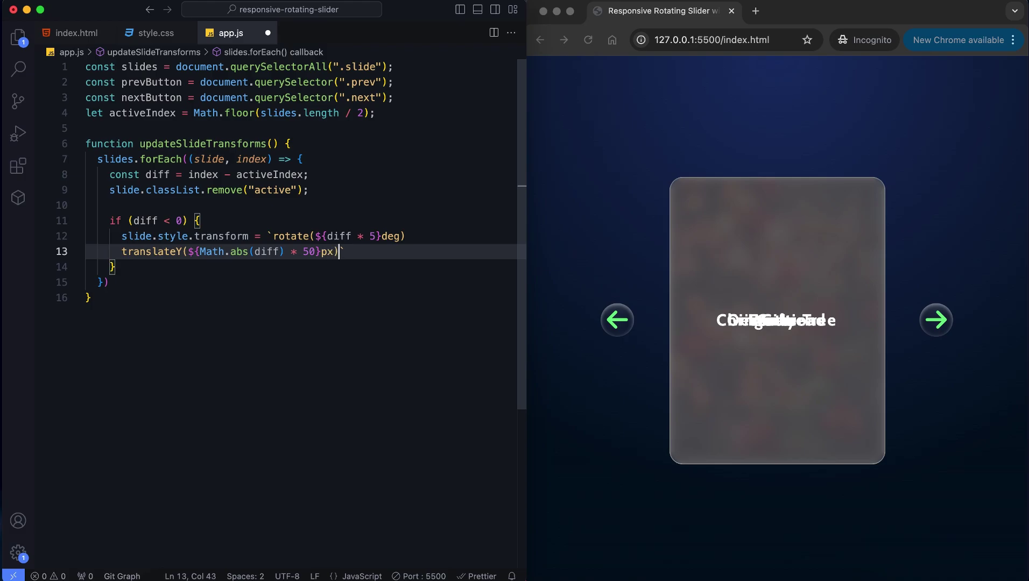
{"action": "key", "text": "Return"}
{"action": "type", "text": "translateX"}
{"action": "type", "text": "(${diff * 100}"}
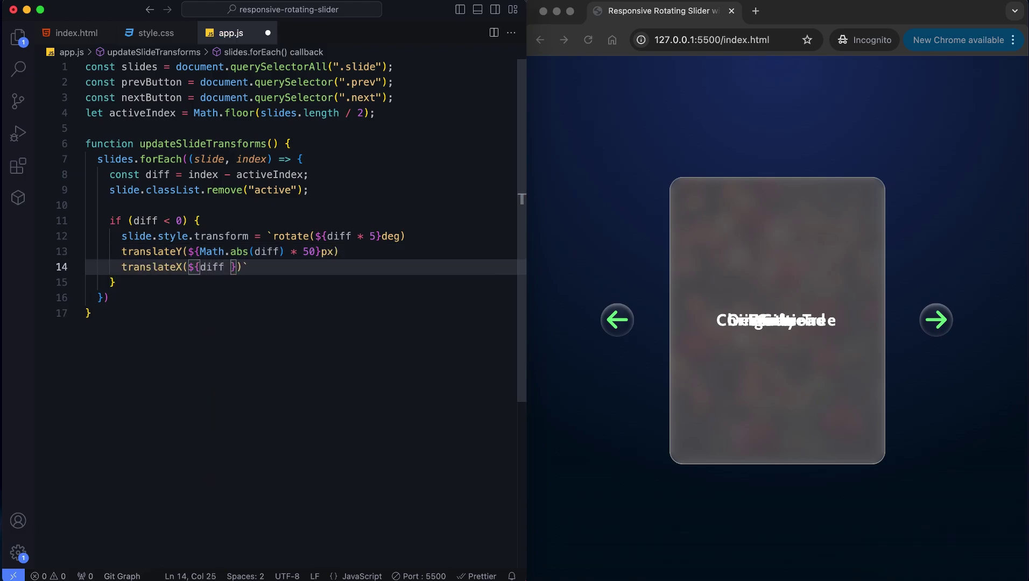
{"action": "type", "text": "%)`;"}
{"action": "key", "text": "Return"}
{"action": "type", "text": "slide.style."}
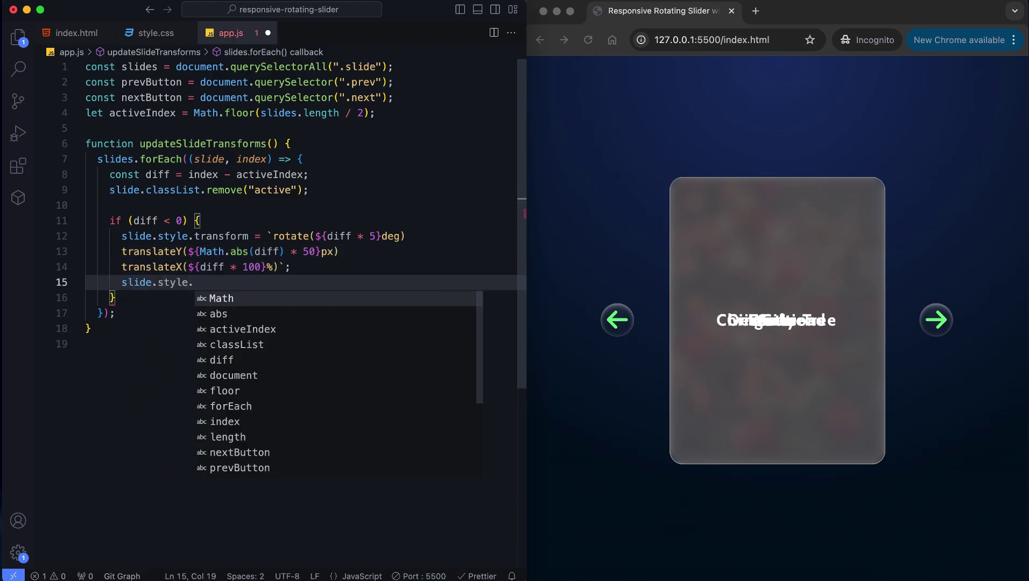
{"action": "type", "text": "zIndex = diff;"}
Step: Add the right-of-centre branch using the copied transform lines plus its stacking order
{"action": "key", "text": "Down"}
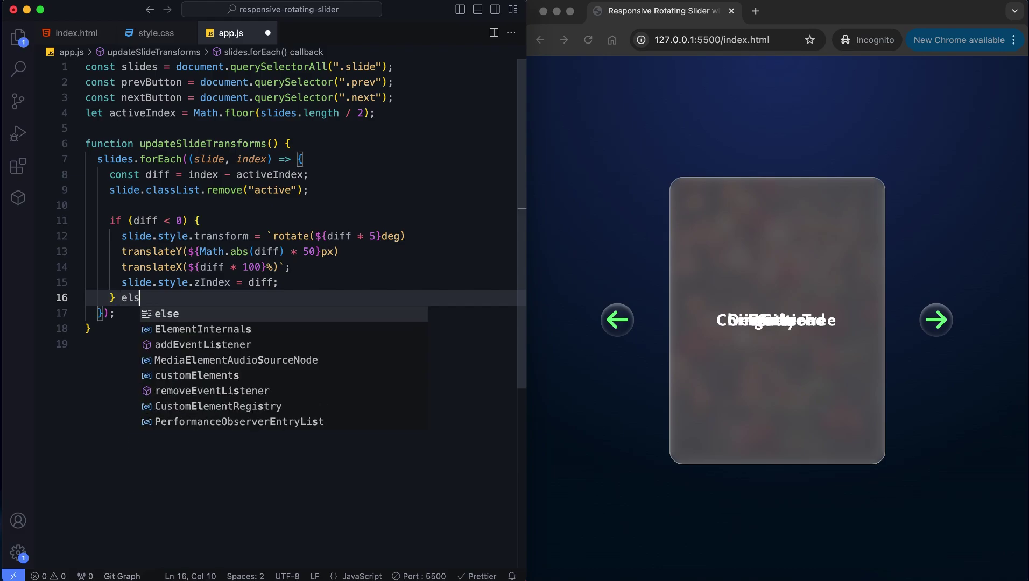
{"action": "type", "text": "else if (diff > 0) {"}
{"action": "key", "text": "Return"}
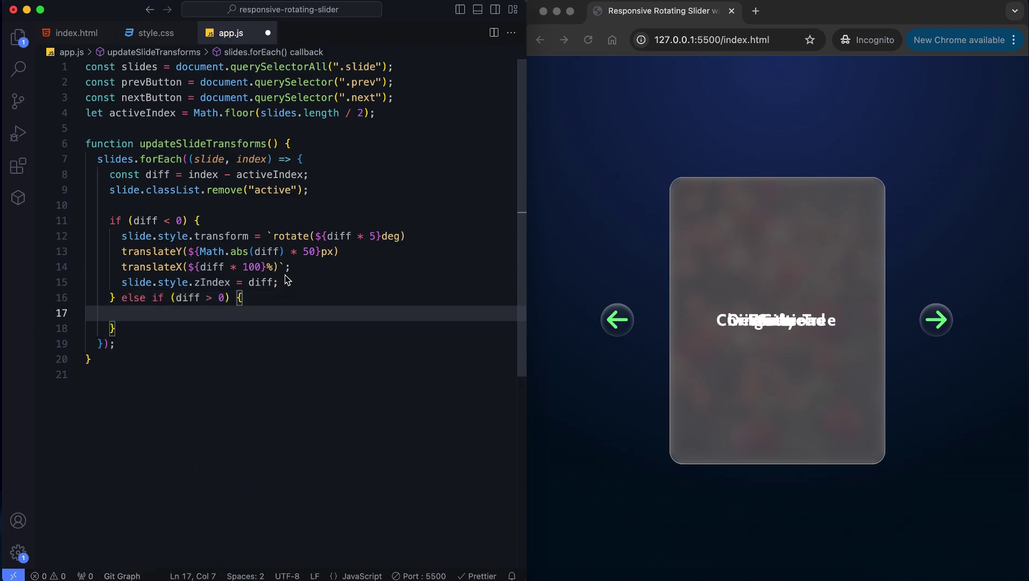
{"action": "left_click_drag", "start_coordinate": [290, 268], "coordinate": [133, 239]}
{"action": "key", "text": "ctrl+c"}
{"action": "left_click", "coordinate": [168, 316]}
{"action": "key", "text": "ctrl+v"}
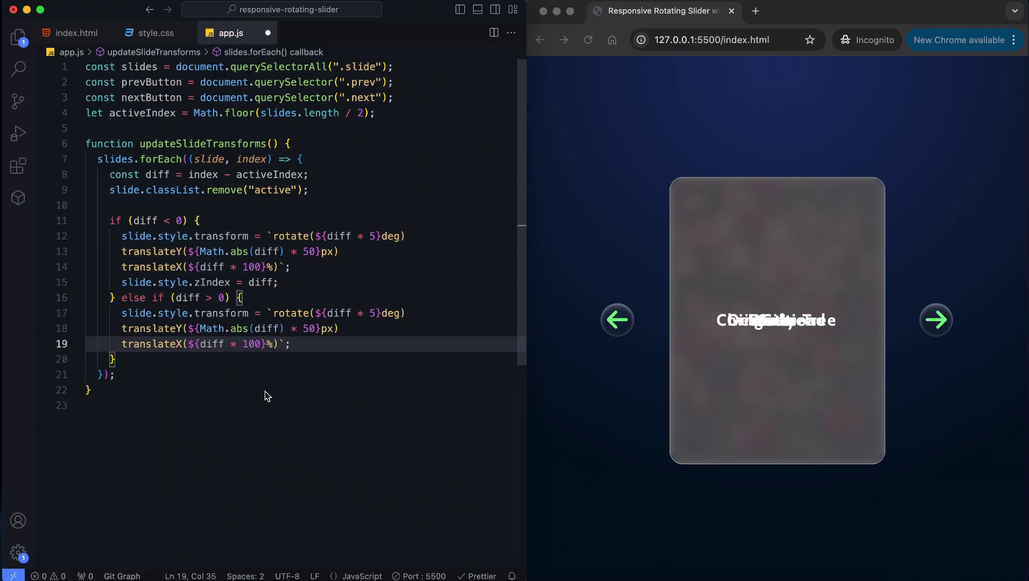
{"action": "key", "text": "Return"}
{"action": "type", "text": "slide.style.zIn"}
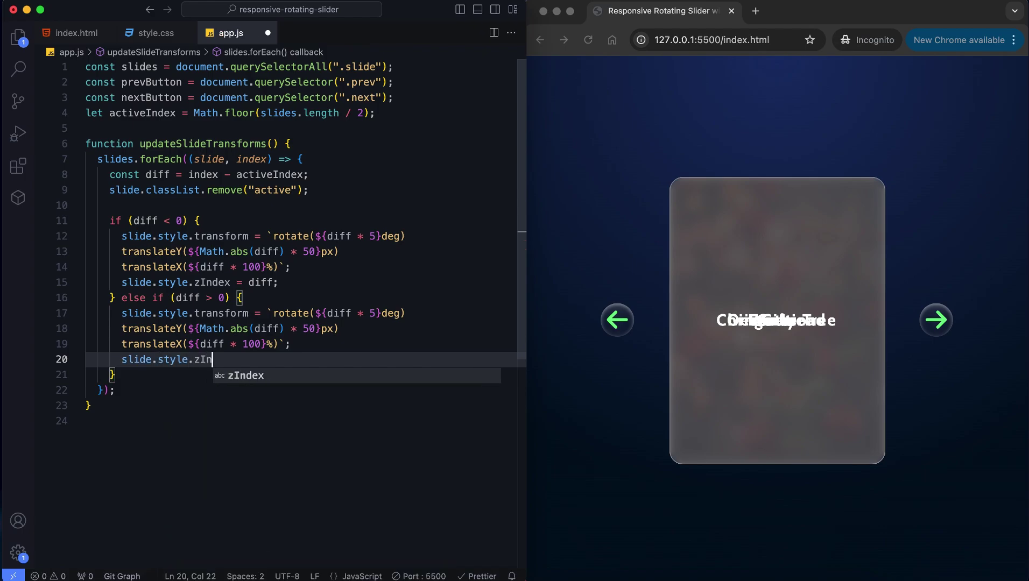
{"action": "type", "text": " -diff;"}
Step: Give the centred slide its transform, stacking order and the active class
{"action": "key", "text": "Down"}
{"action": "type", "text": "else {"}
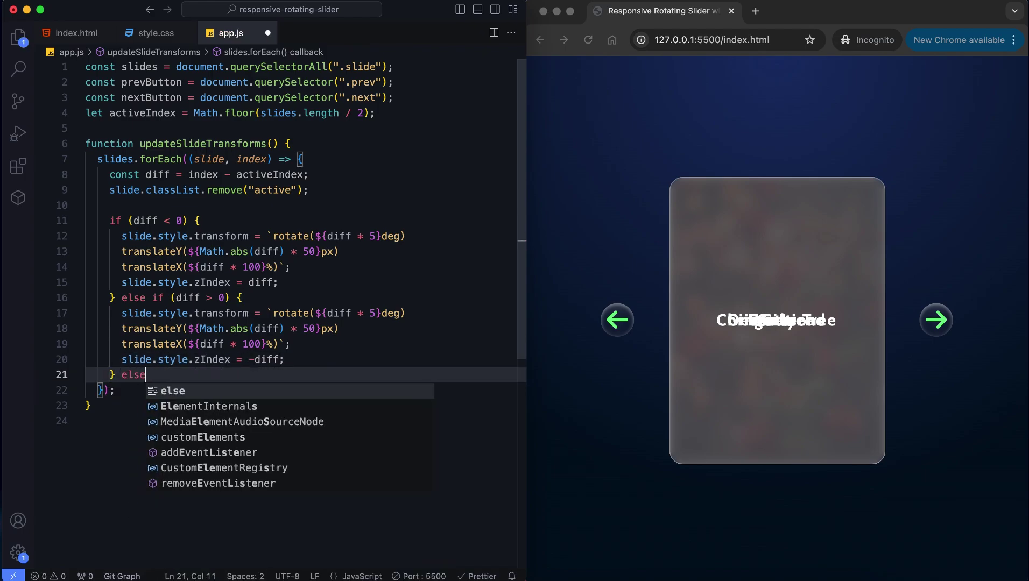
{"action": "key", "text": "Return"}
{"action": "type", "text": "slide.style.trans"}
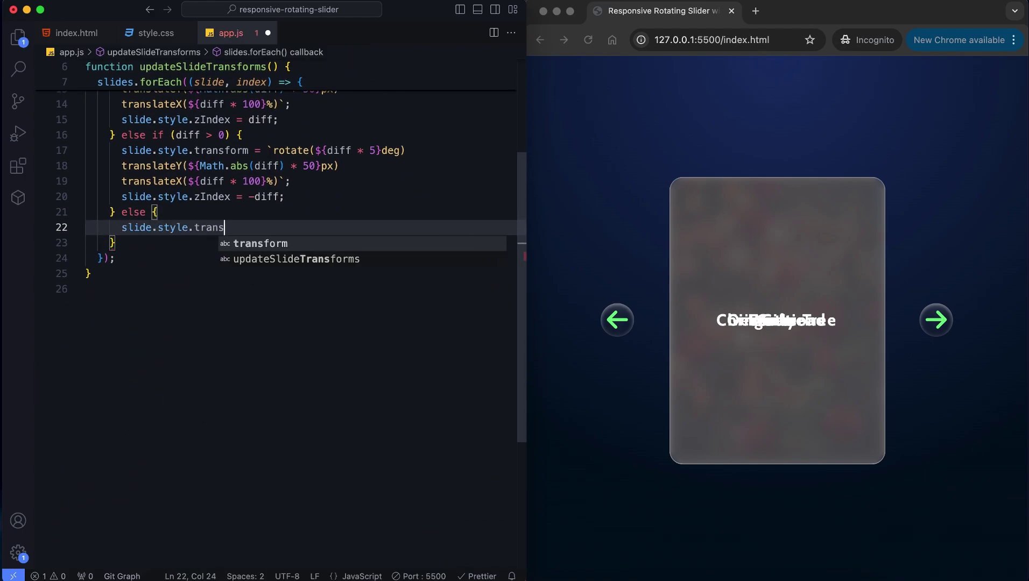
{"action": "key", "text": "Tab"}
{"action": "type", "text": "= "}
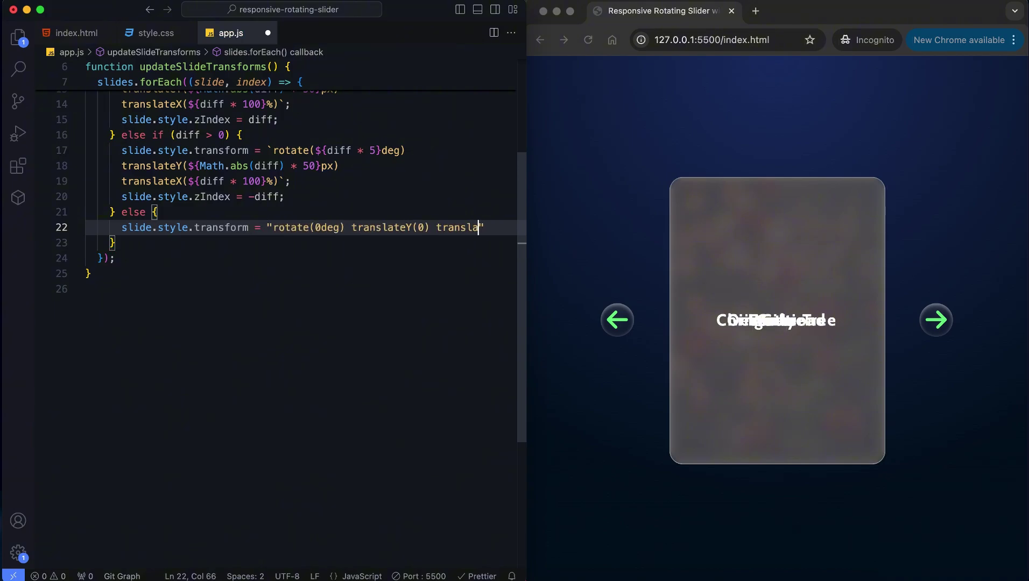
{"action": "type", "text": "teX(0)"}
{"action": "key", "text": "End"}
{"action": "type", "text": ";"}
{"action": "key", "text": "Return"}
{"action": "type", "text": "slide."}
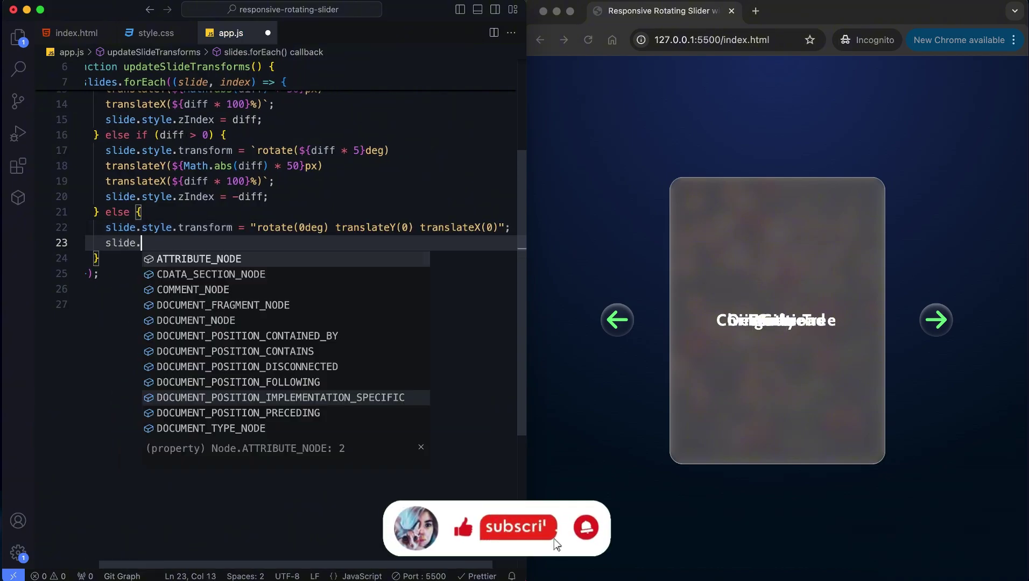
{"action": "type", "text": "style.zIndex = 0;"}
{"action": "key", "text": "Return"}
{"action": "type", "text": "sl"}
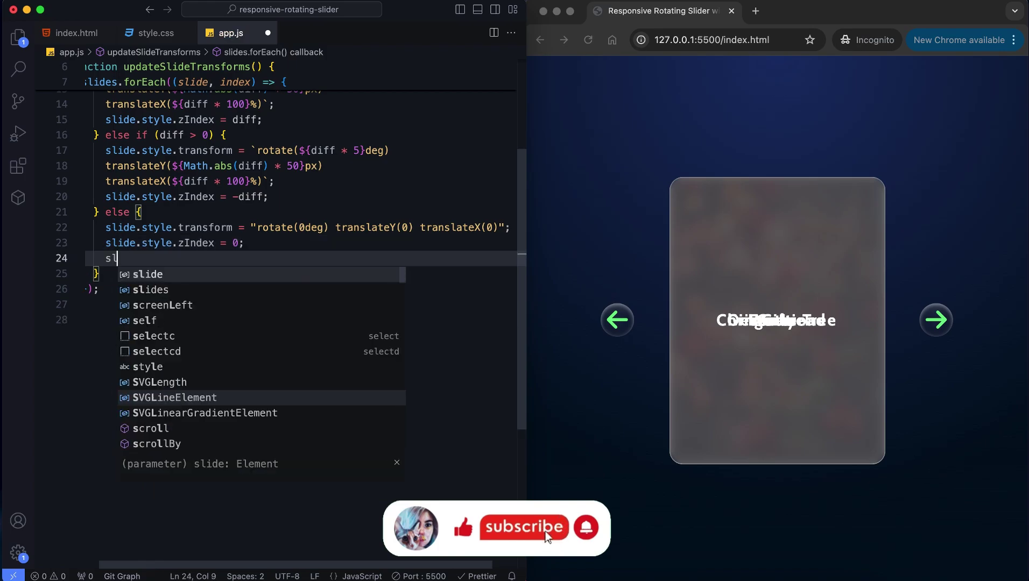
{"action": "type", "text": "ide.classList.add(\"active\")"}
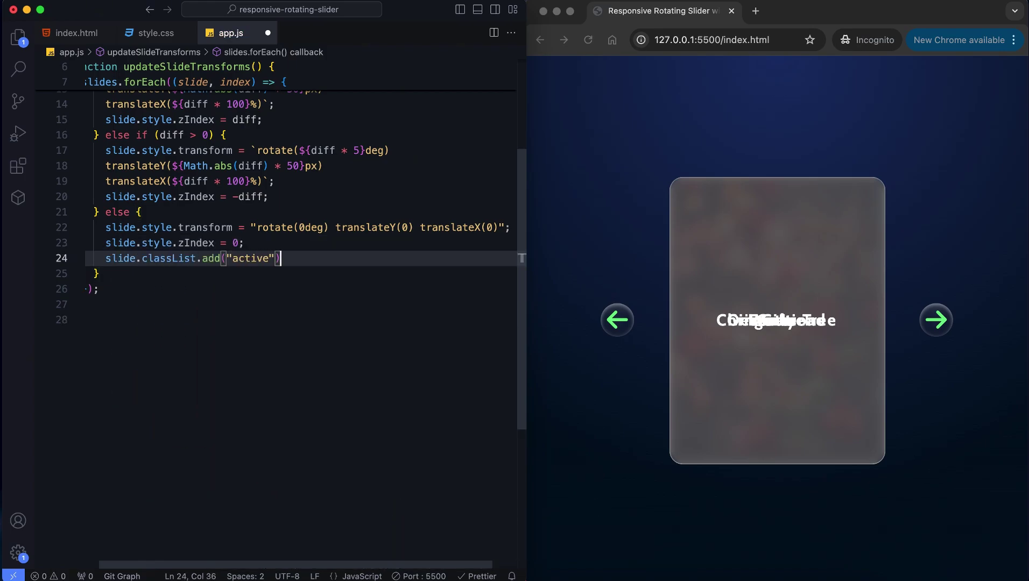
{"action": "type", "text": ";"}
{"action": "key", "text": "Down"}
{"action": "key", "text": "Down"}
Step: Disable the previous arrow at index 0 and the next arrow at the last index
{"action": "key", "text": "End"}
{"action": "key", "text": "Return"}
{"action": "key", "text": "Return"}
{"action": "type", "text": "prevButton.di"}
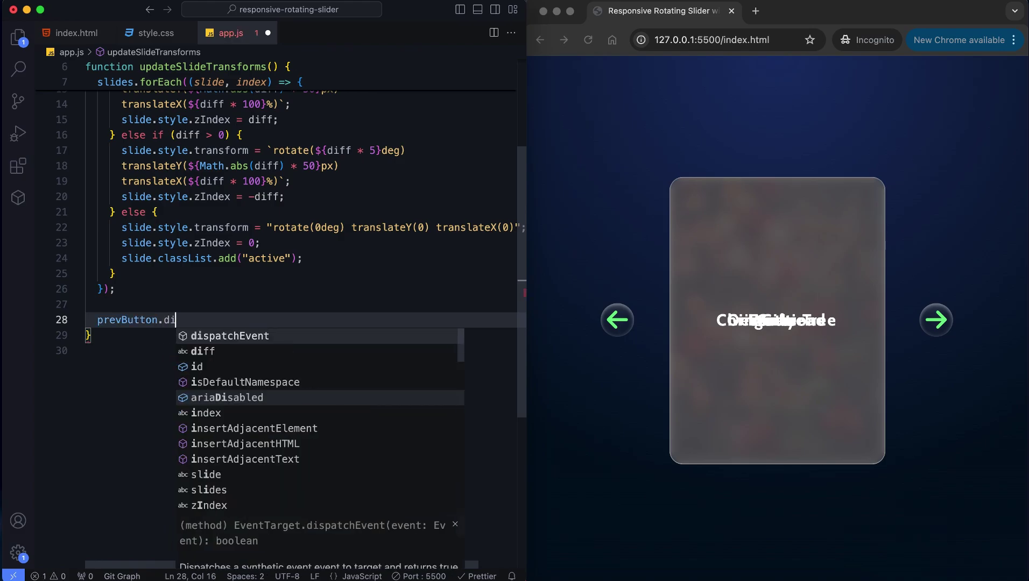
{"action": "type", "text": "sabled = activeIndex === 0;"}
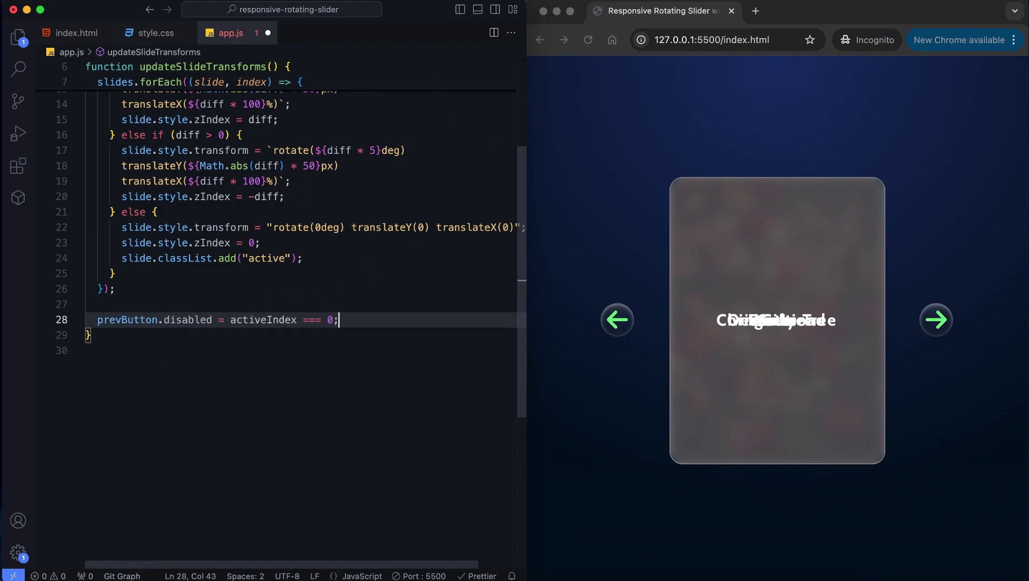
{"action": "key", "text": "shift+alt+Down"}
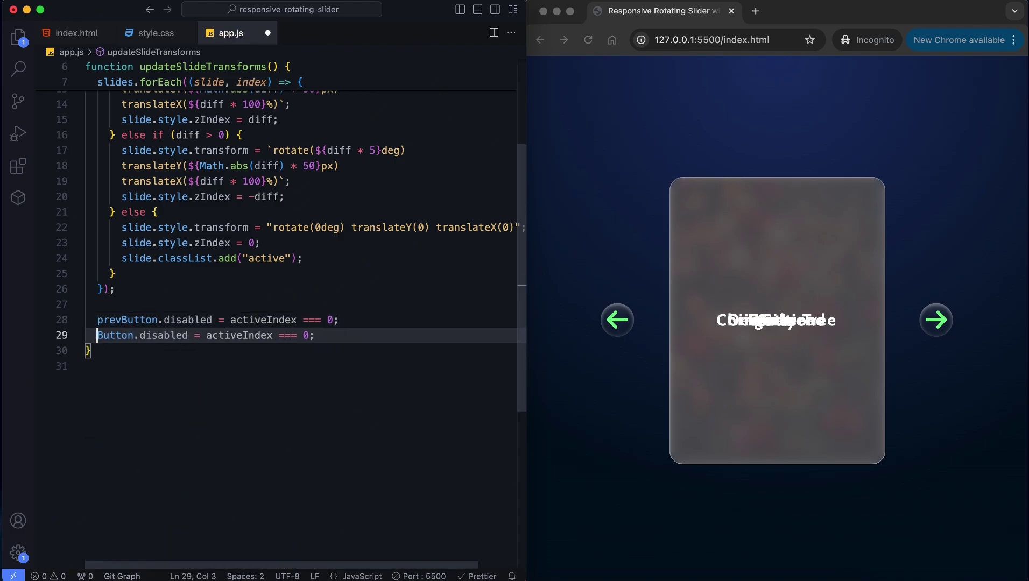
{"action": "type", "text": "next"}
{"action": "double_click", "coordinate": [329, 336]}
{"action": "type", "text": "sli"}
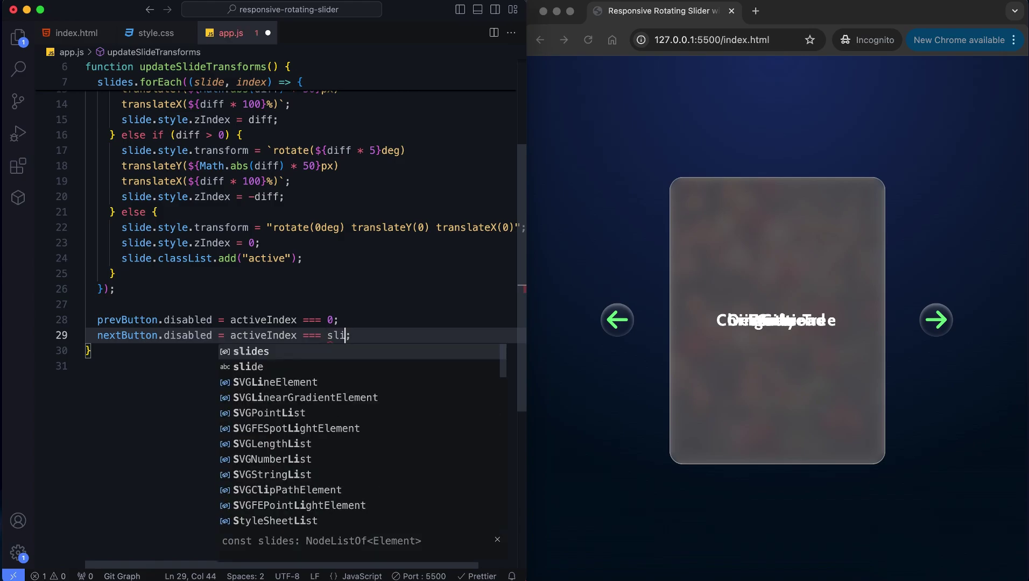
{"action": "type", "text": "des.length -1"}
{"action": "key", "text": "End"}
Step: Set opacity on the previous and next arrows so disabled ones fade
{"action": "key", "text": "Return"}
{"action": "type", "text": "prevButton.style"}
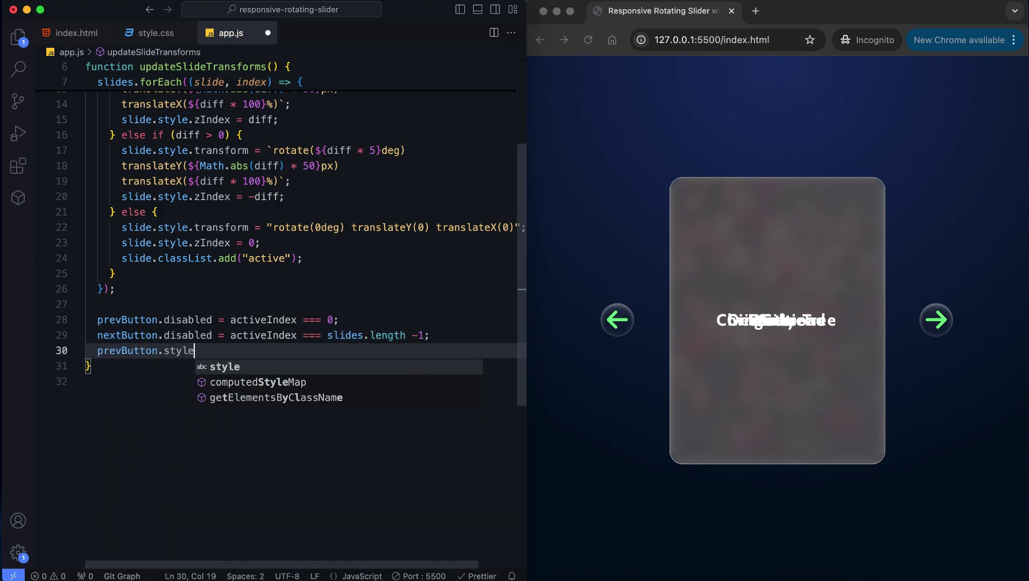
{"action": "type", "text": ".opacity = prevButton.dis"}
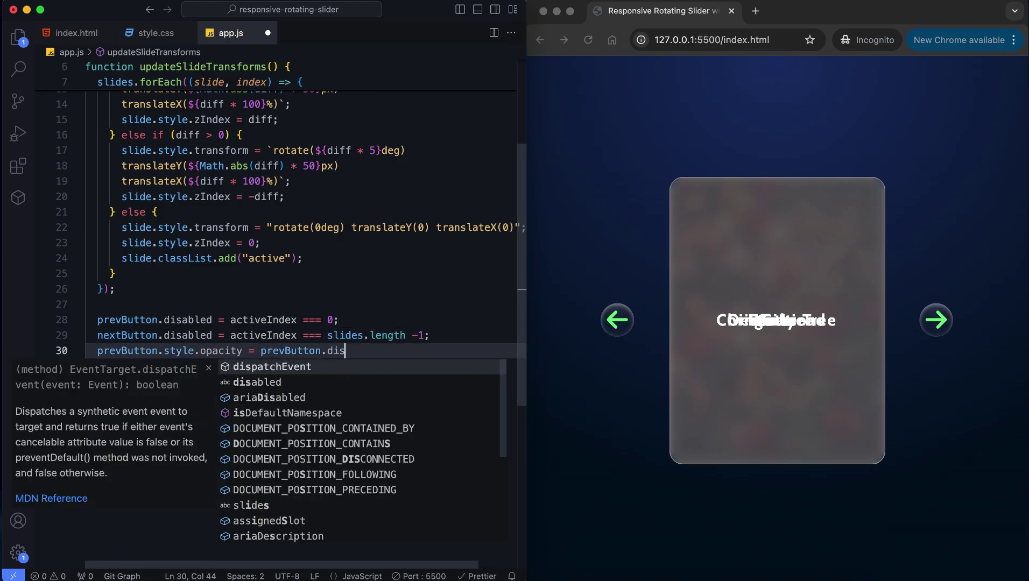
{"action": "type", "text": "abled ? \"0.1\" : \"1\";"}
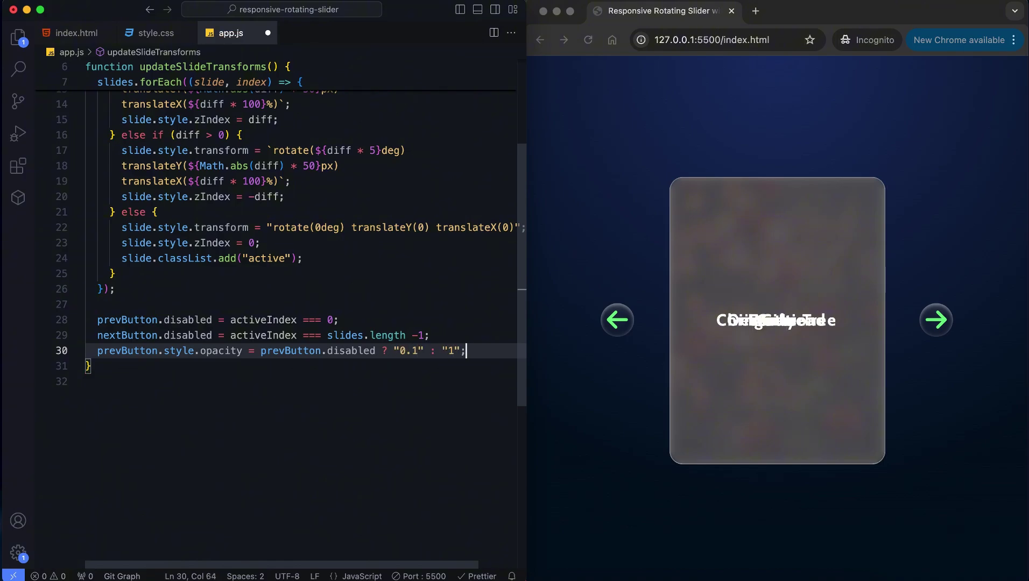
{"action": "key", "text": "alt+shift+Down"}
{"action": "key", "text": "Home"}
{"action": "key", "text": "ctrl+shift+Right"}
{"action": "type", "text": "next"}
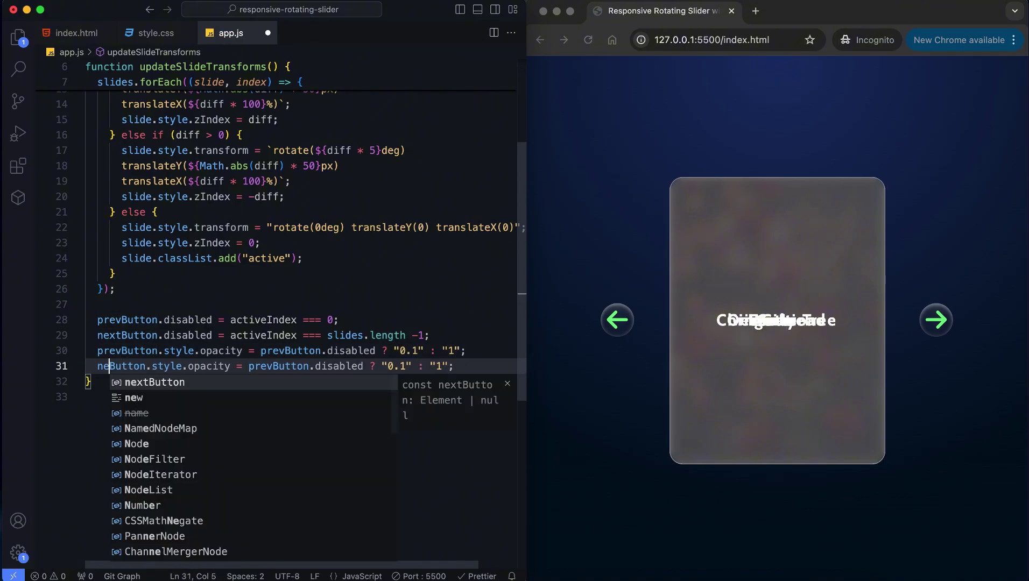
{"action": "double_click", "coordinate": [282, 367]}
{"action": "type", "text": "next"}
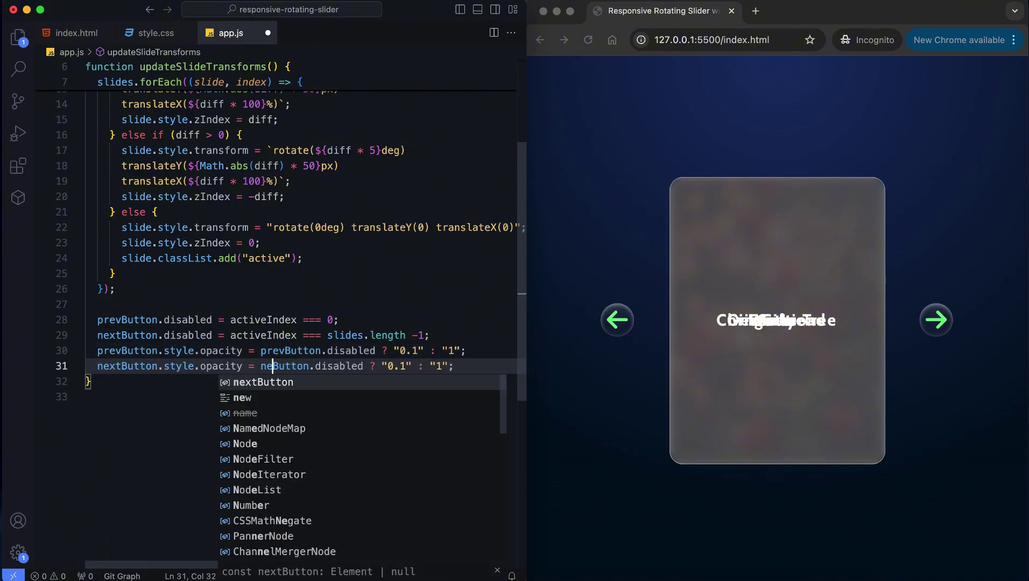
{"action": "key", "text": "Tab"}
Step: Call updateSlideTransforms below its definition and save app.js
{"action": "key", "text": "ctrl+End"}
{"action": "key", "text": "Return"}
{"action": "type", "text": "update"}
{"action": "key", "text": "Tab"}
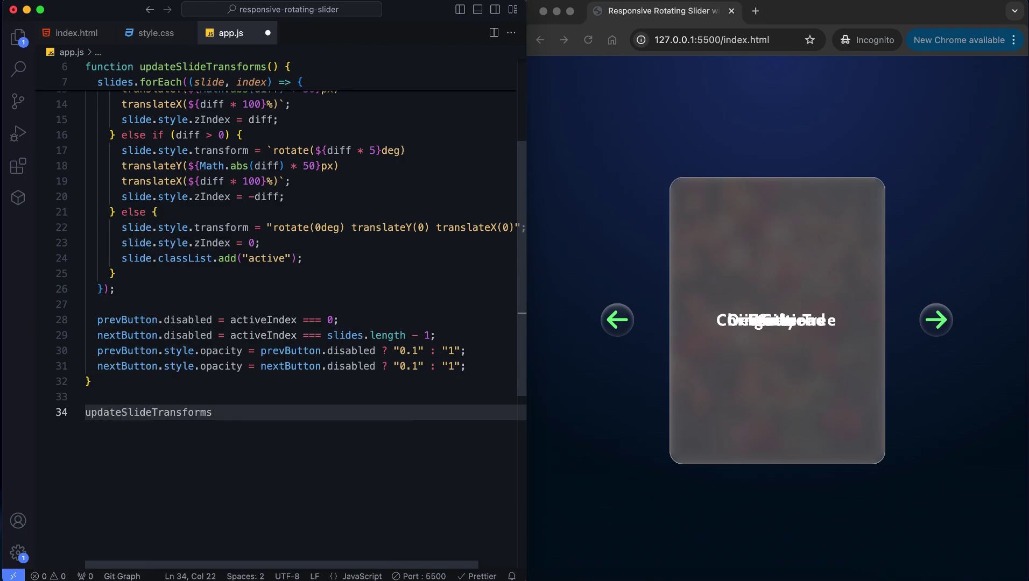
{"action": "type", "text": "();"}
{"action": "key", "text": "Return"}
{"action": "key", "text": "ctrl+s"}
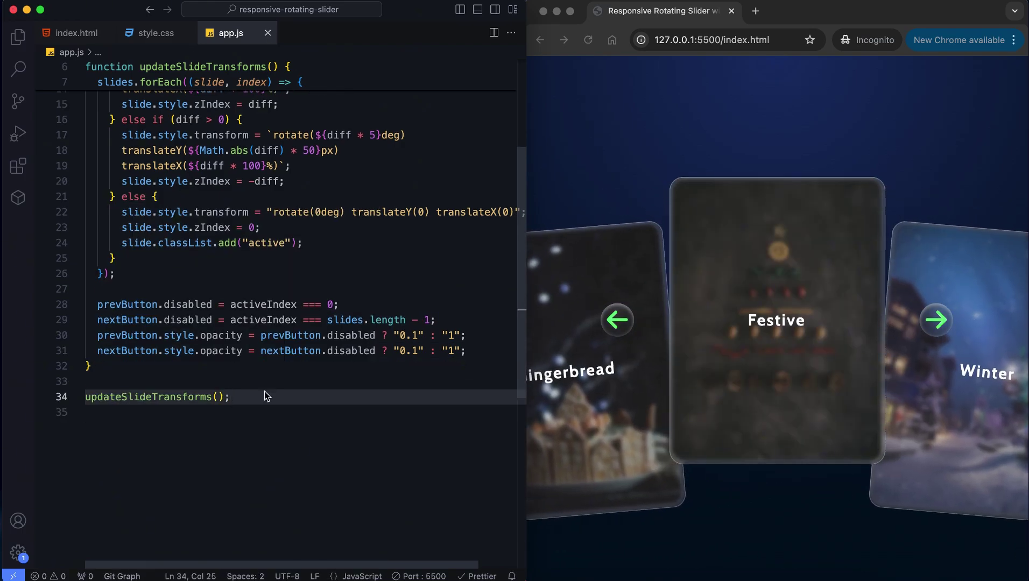
Step: Write prevSlide to step activeIndex back and call updateSlideTransforms
{"action": "left_click", "coordinate": [121, 369]}
{"action": "key", "text": "Return"}
{"action": "key", "text": "Return"}
{"action": "scroll", "coordinate": [290, 241], "scroll_direction": "down", "scroll_amount": 2}
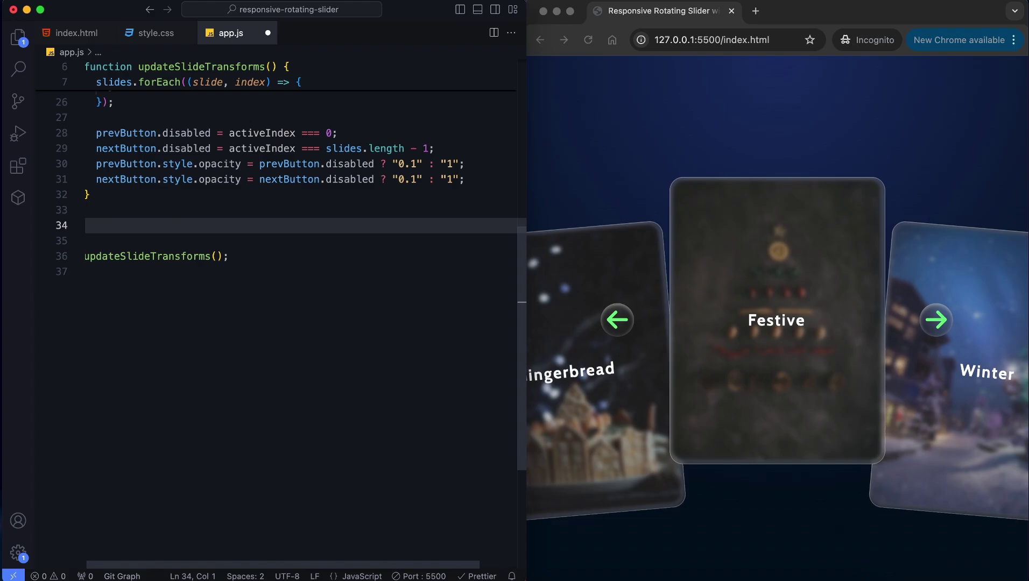
{"action": "type", "text": "function prevSlide() {"}
{"action": "key", "text": "Return"}
{"action": "type", "text": "a"}
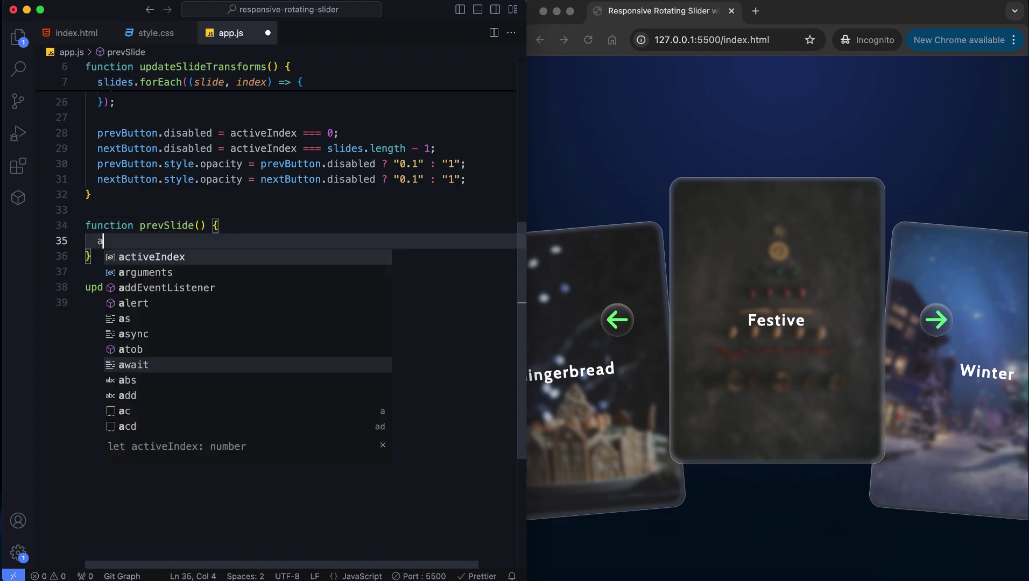
{"action": "type", "text": "ctiveIndex = (activeIndex -"}
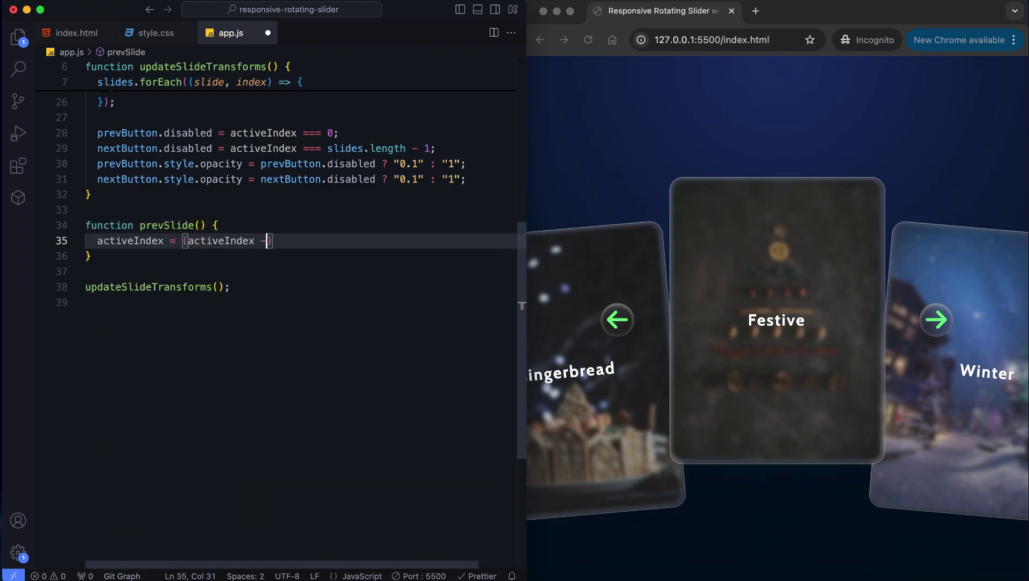
{"action": "type", "text": "slides.length"}
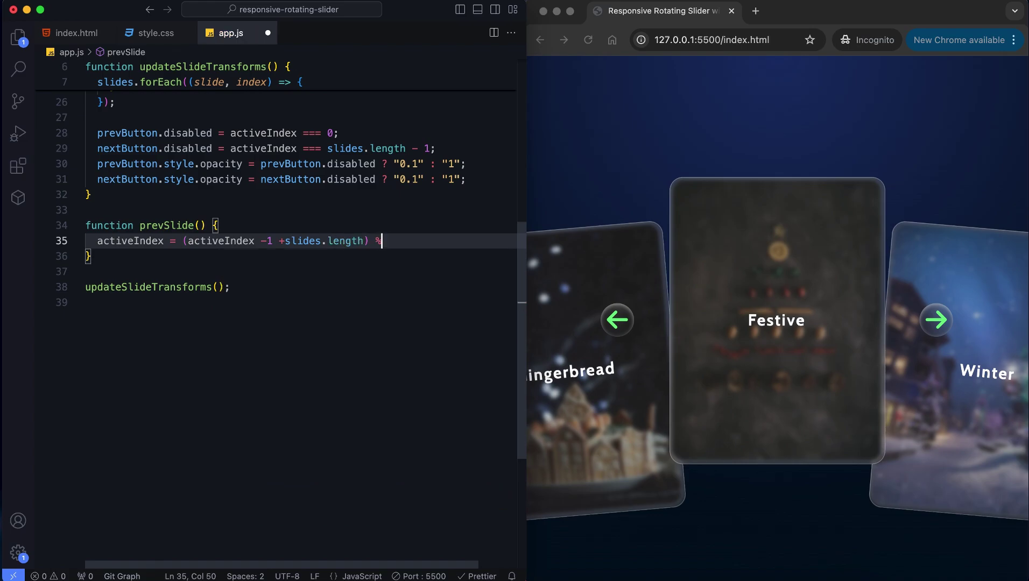
{"action": "type", "text": " slides.length;"}
{"action": "key", "text": "Return"}
{"action": "type", "text": "update"}
{"action": "key", "text": "Return"}
{"action": "type", "text": "();"}
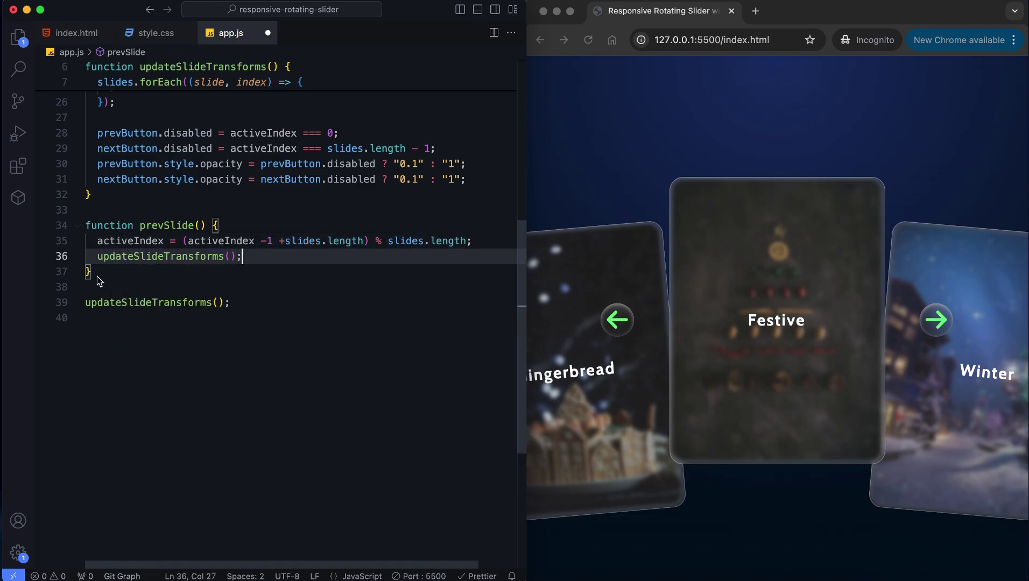
Step: Duplicate prevSlide and edit the copy into nextSlide, stepping the index plus one
{"action": "left_click_drag", "start_coordinate": [92, 273], "coordinate": [80, 231]}
{"action": "key", "text": "shift+alt+Down"}
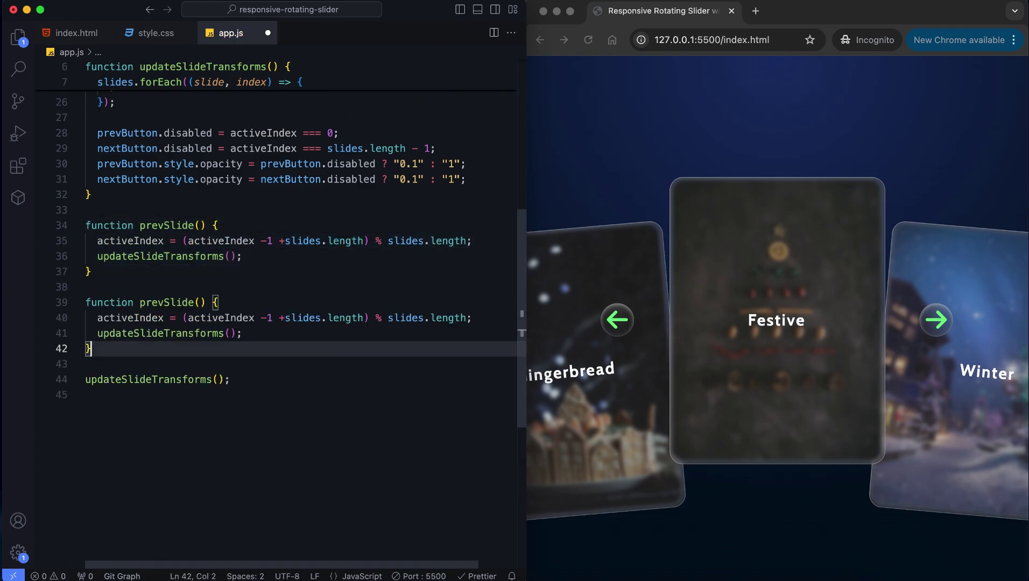
{"action": "left_click", "coordinate": [166, 304]}
{"action": "key", "text": "BackSpace"}
{"action": "key", "text": "BackSpace"}
{"action": "key", "text": "BackSpace"}
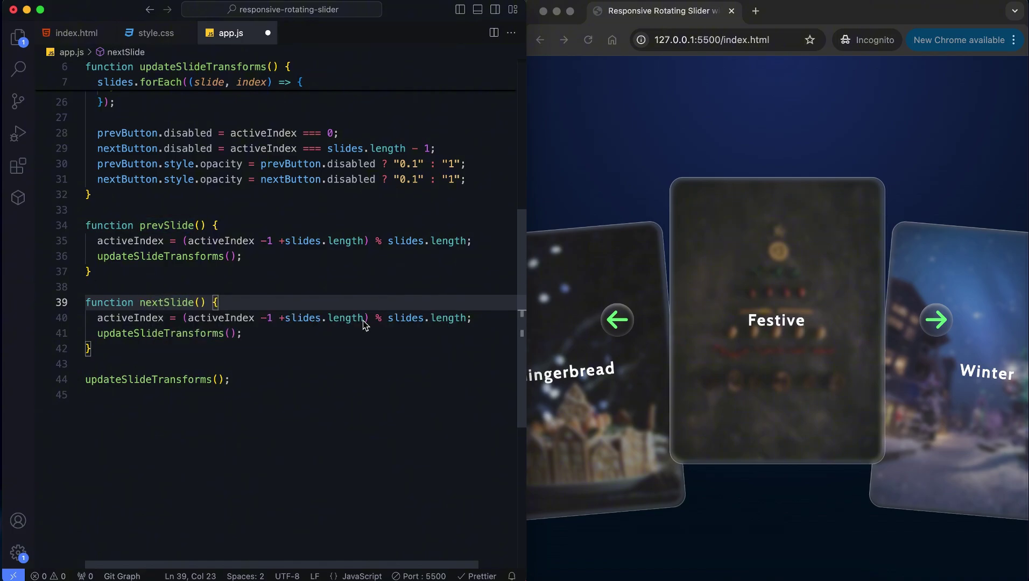
{"action": "left_click", "coordinate": [365, 323]}
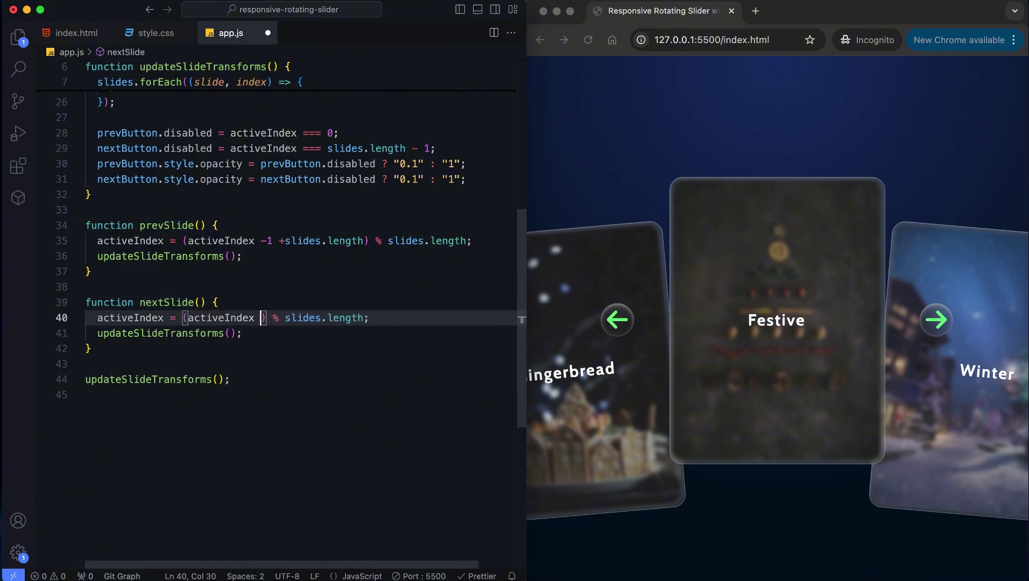
{"action": "type", "text": "1"}
{"action": "left_click", "coordinate": [246, 364]}
Step: Wire prevSlide and nextSlide to the previous and next buttons' click listeners, then save
{"action": "key", "text": "Return"}
{"action": "key", "text": "Return"}
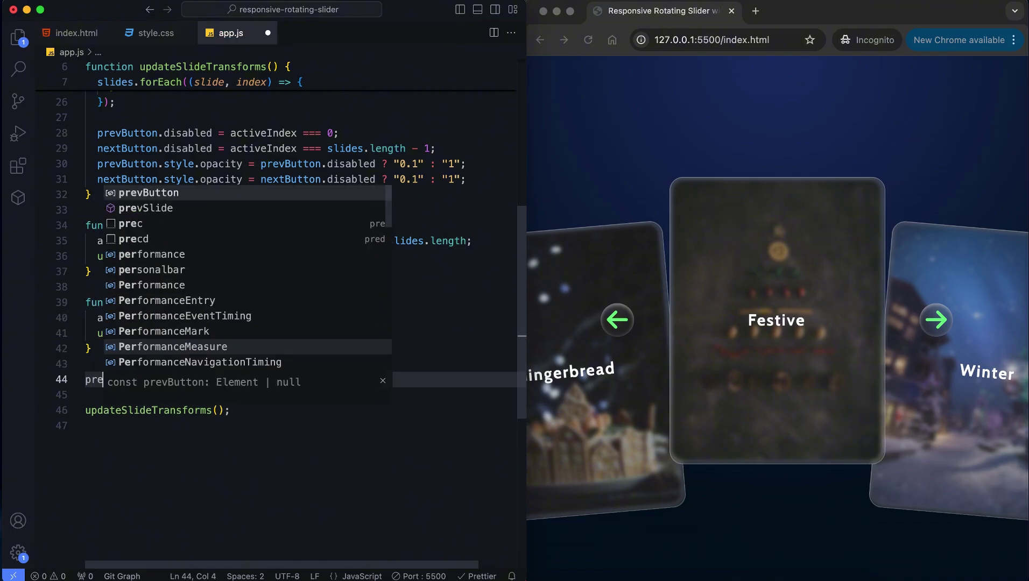
{"action": "type", "text": "prevButton.a"}
{"action": "key", "text": "Tab"}
{"action": "type", "text": "(\"click\", pr"}
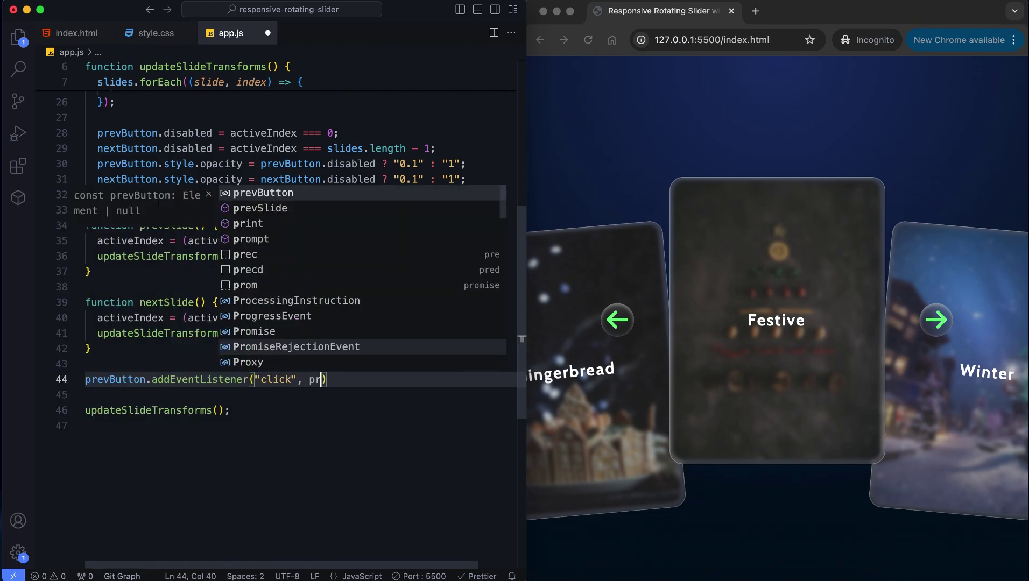
{"action": "type", "text": "evSlide);"}
{"action": "key", "text": "shift+alt+Down"}
{"action": "scroll", "coordinate": [113, 263], "scroll_direction": "down", "scroll_amount": 4}
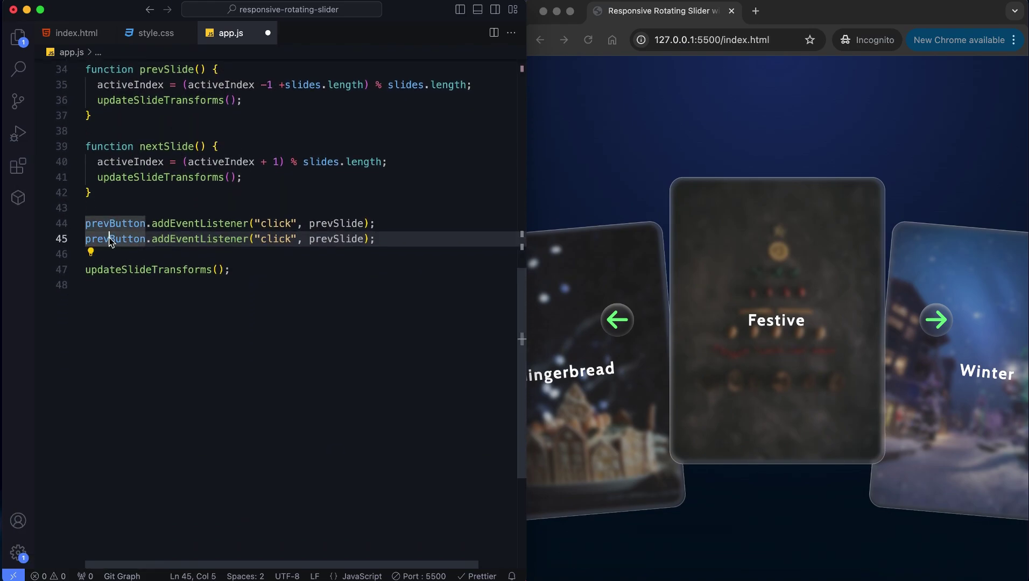
{"action": "type", "text": "next"}
{"action": "left_click", "coordinate": [331, 242]}
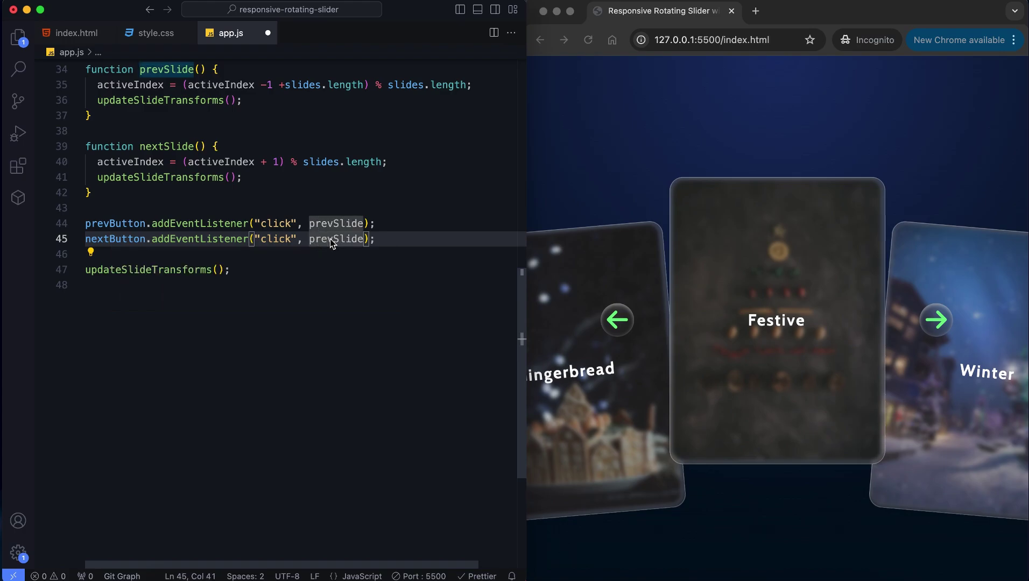
{"action": "type", "text": "next"}
{"action": "key", "text": "ctrl+s"}
{"action": "left_click", "coordinate": [404, 238]}
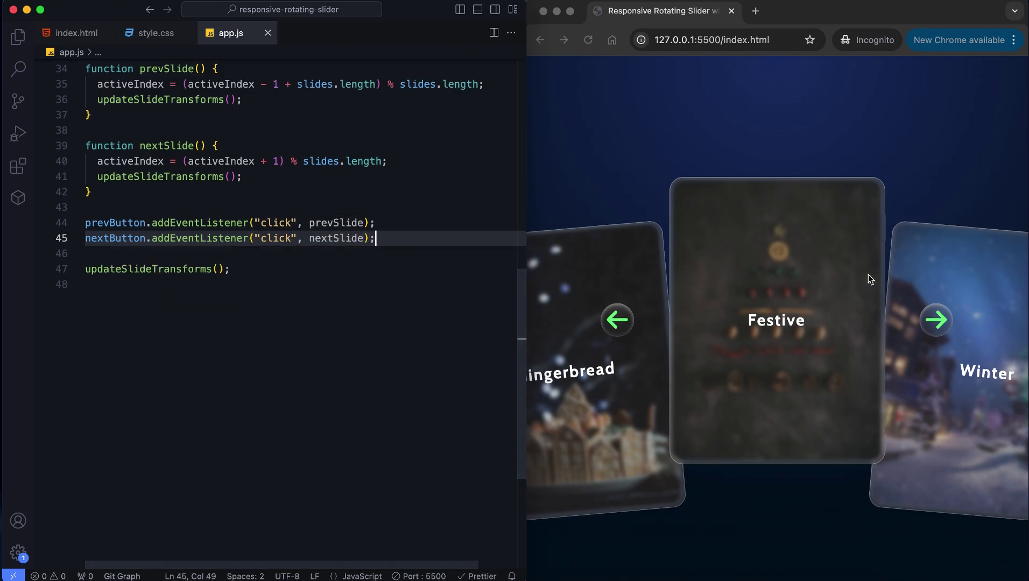
{"action": "left_click", "coordinate": [617, 321]}
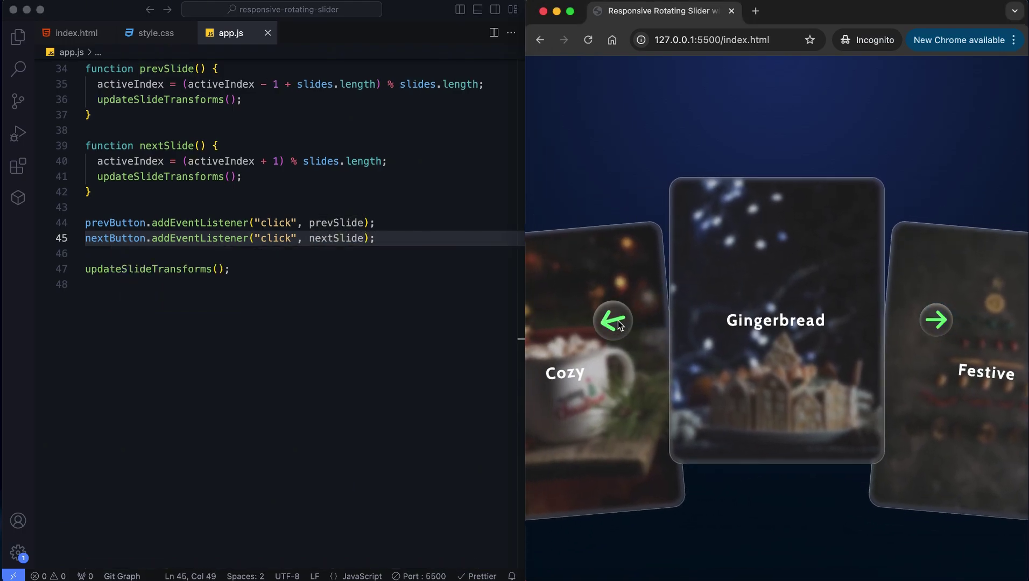
{"action": "left_click", "coordinate": [617, 321]}
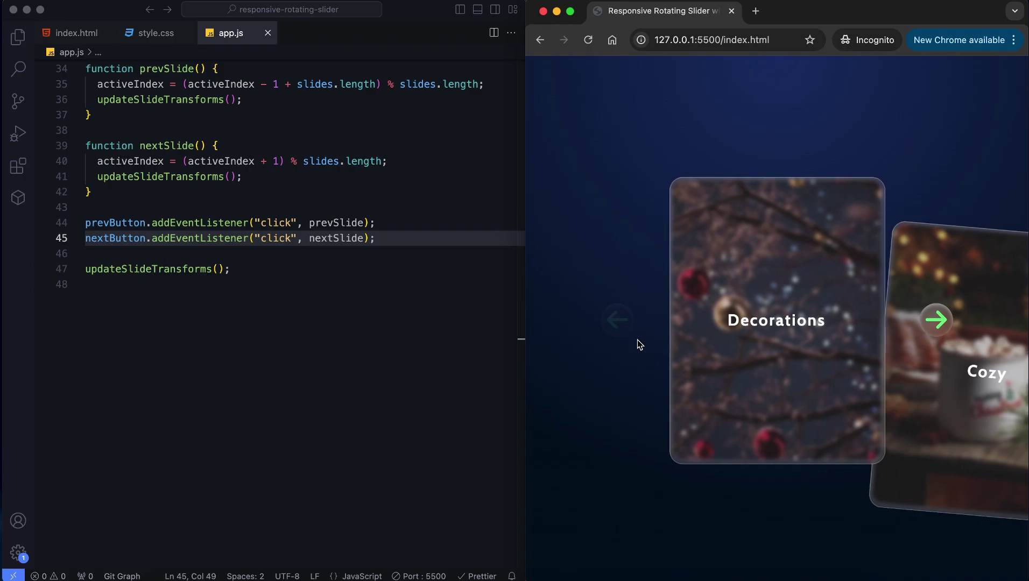
{"action": "left_click", "coordinate": [937, 320]}
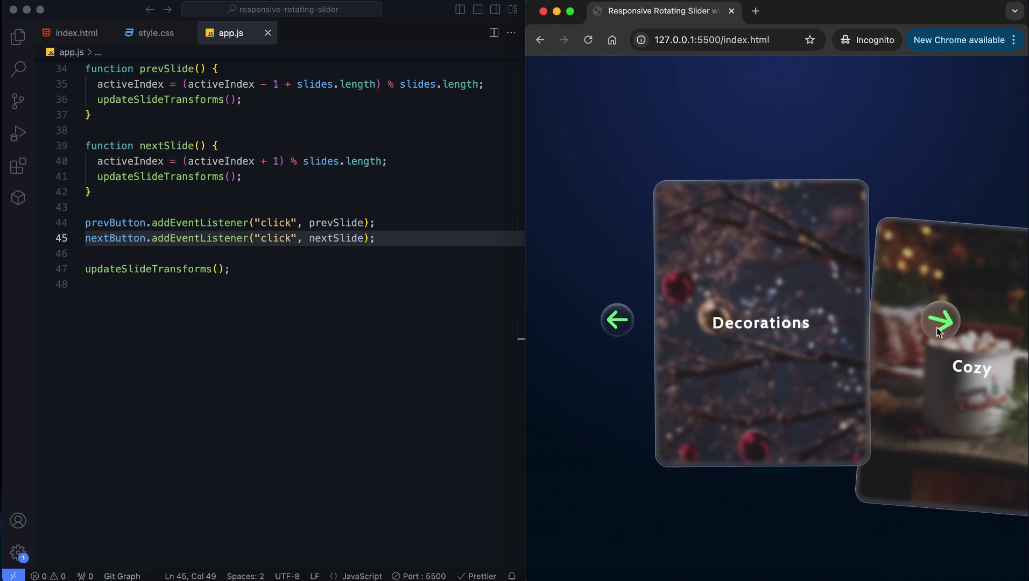
{"action": "left_click", "coordinate": [937, 321]}
{"action": "left_click", "coordinate": [939, 325]}
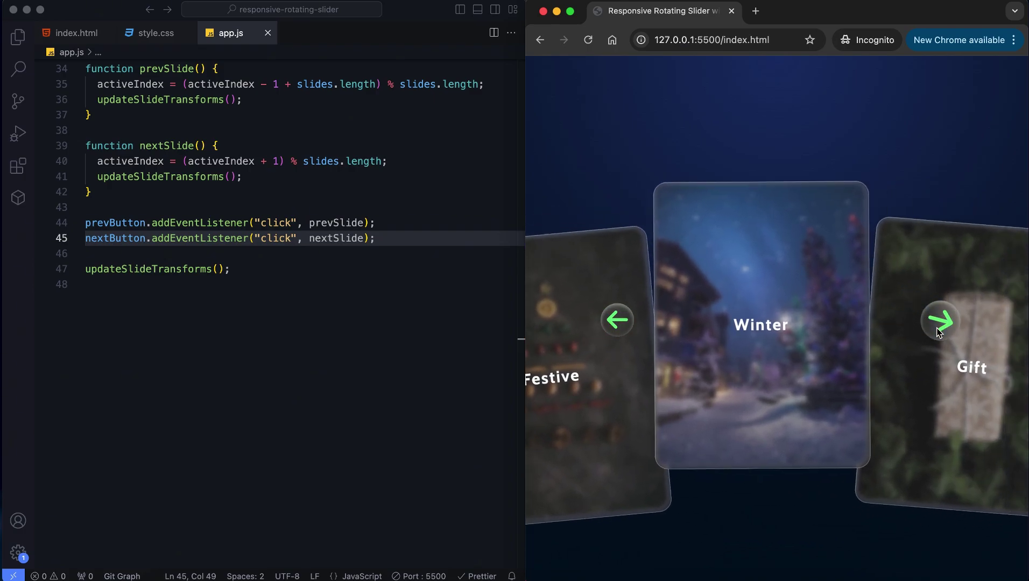
{"action": "left_click", "coordinate": [939, 325]}
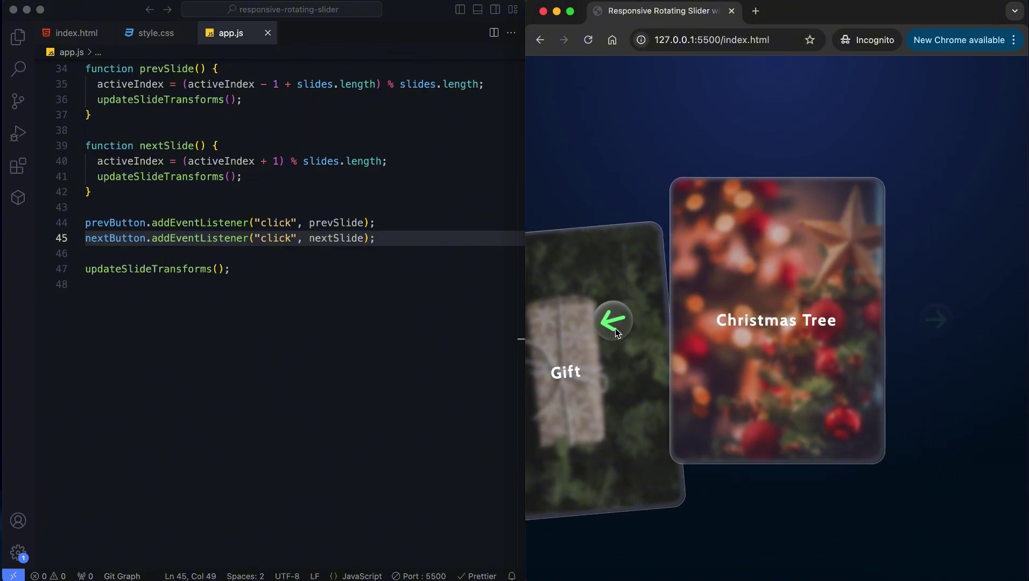
{"action": "left_click", "coordinate": [587, 42]}
Step: Declare scrollTimeout and write handleMousewheel with a 400 ms timeout calling nextSlide or prevSlide
{"action": "left_click", "coordinate": [334, 347]}
{"action": "key", "text": "Return"}
{"action": "key", "text": "Return"}
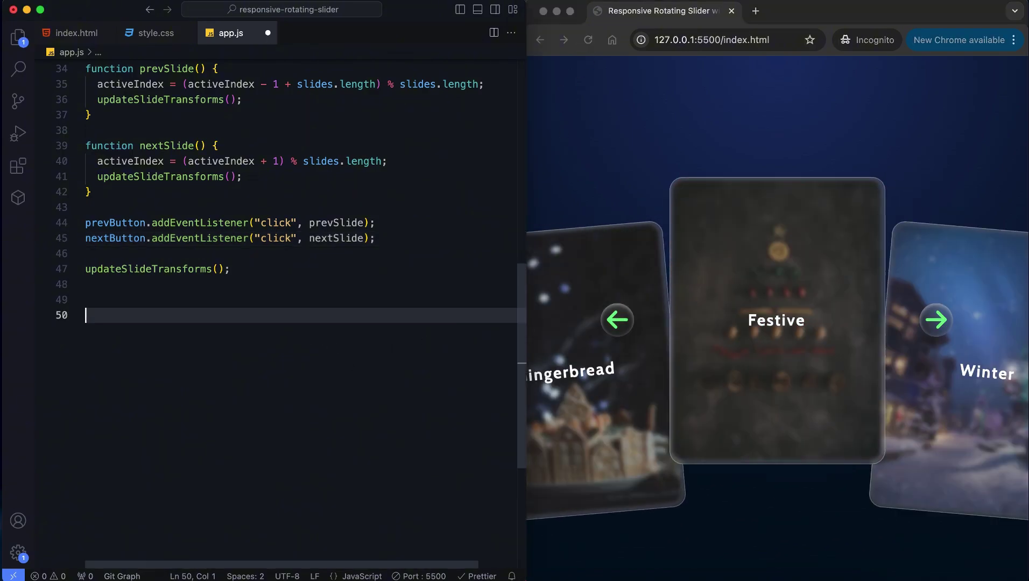
{"action": "type", "text": "let scrollTimeout;"}
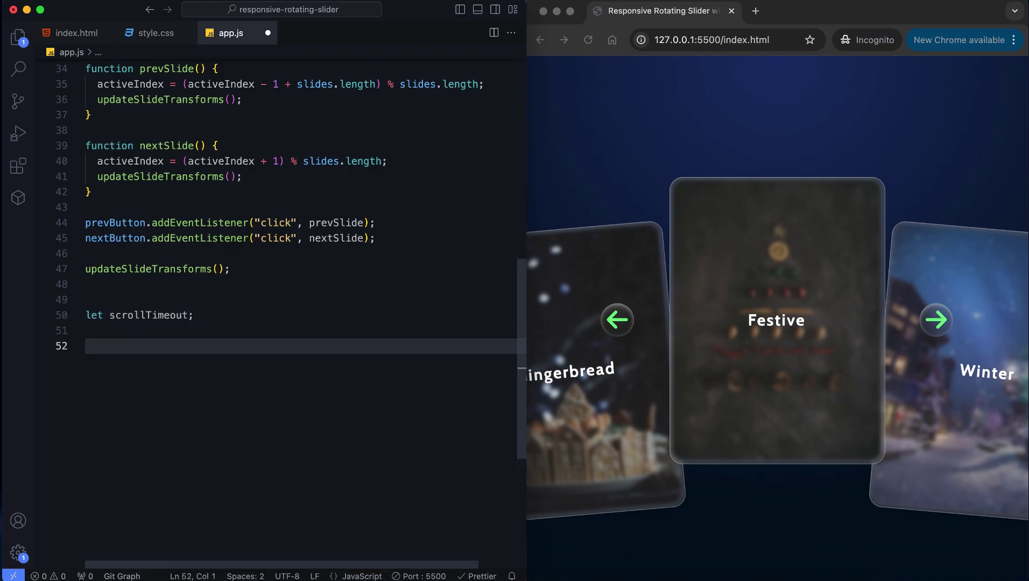
{"action": "key", "text": "Return"}
{"action": "key", "text": "Return"}
{"action": "scroll", "coordinate": [306, 281], "scroll_direction": "down", "scroll_amount": 5}
{"action": "type", "text": "func"}
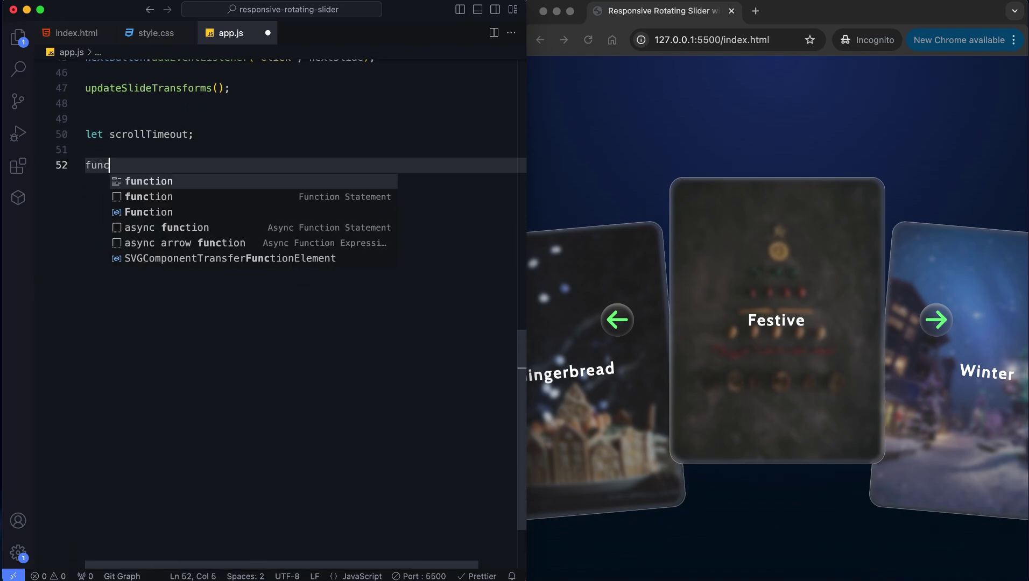
{"action": "type", "text": "tion handleMousewheel(ev"}
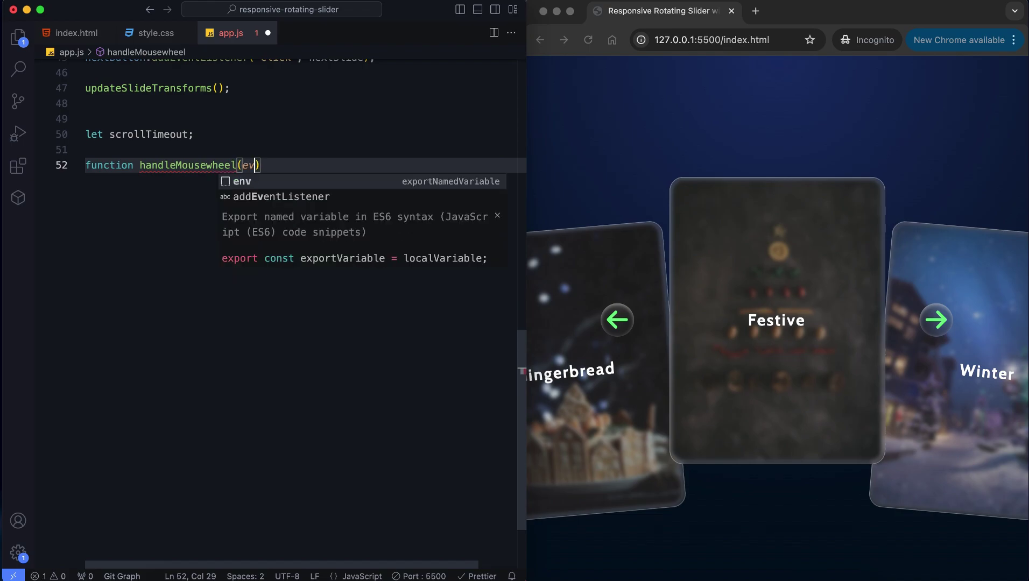
{"action": "type", "text": " {"}
{"action": "key", "text": "Return"}
{"action": "type", "text": "scrollTimeout = setTimeout(()"}
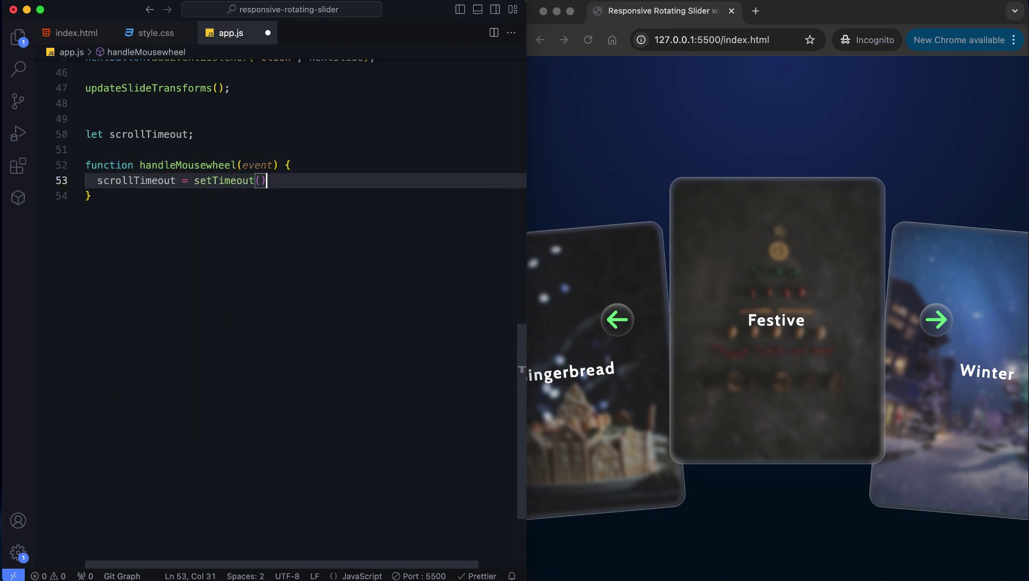
{"action": "type", "text": " => {"}
{"action": "key", "text": "Return"}
{"action": "type", "text": "if ("}
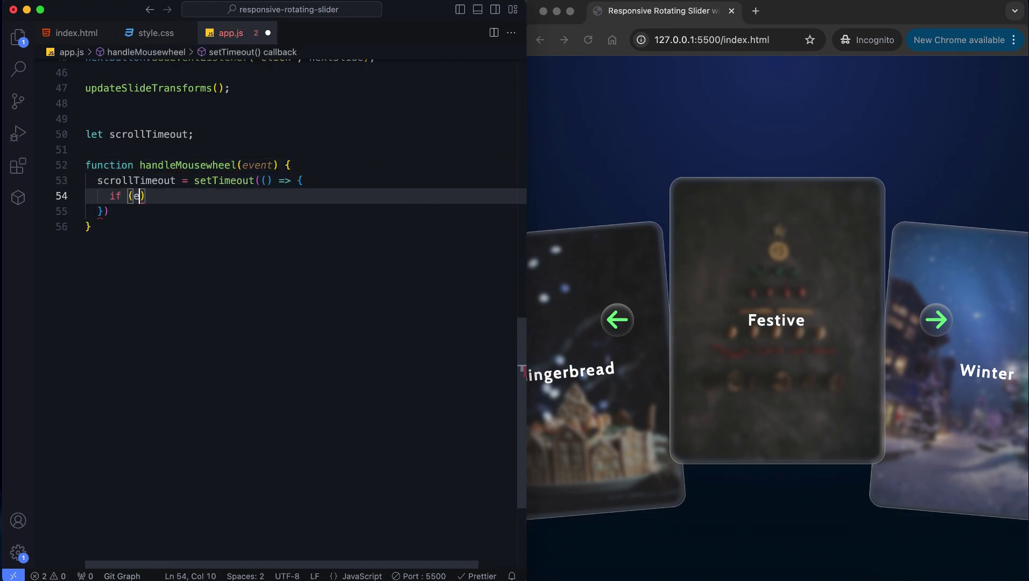
{"action": "type", "text": "event.deltaY > 0) {"}
{"action": "key", "text": "Return"}
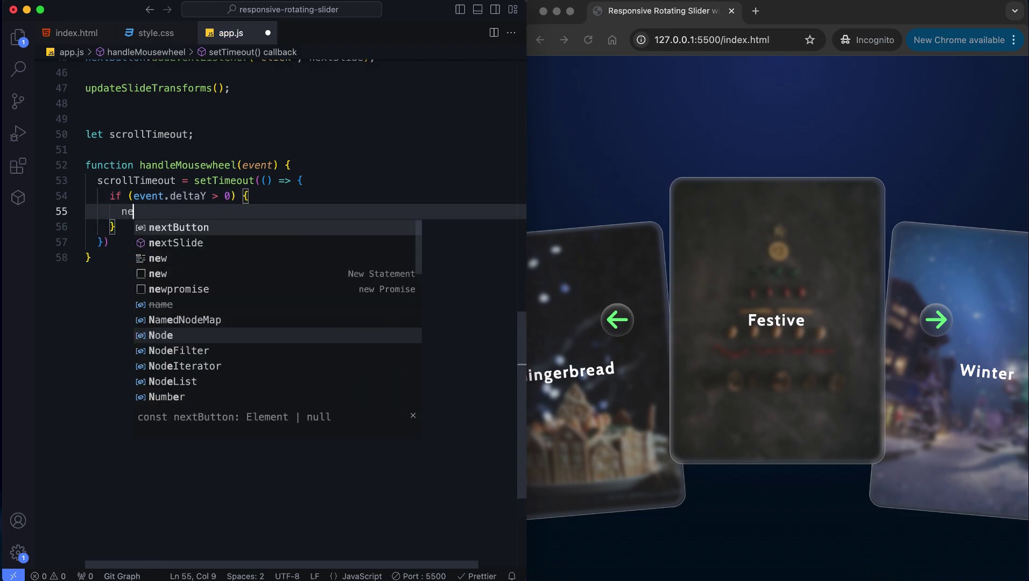
{"action": "type", "text": "nextSlide();"}
{"action": "key", "text": "Down"}
{"action": "type", "text": "else {"}
{"action": "key", "text": "Return"}
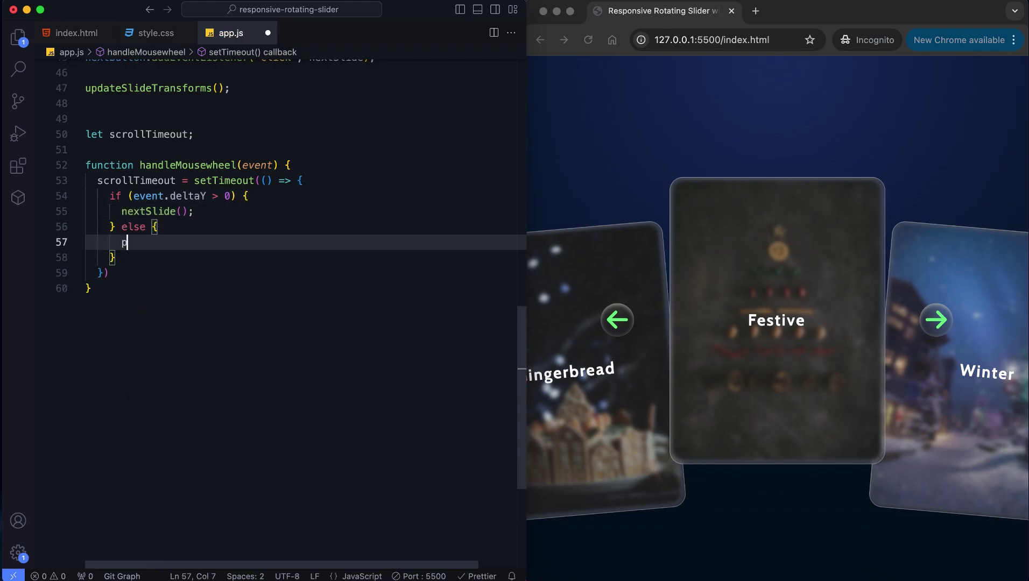
{"action": "type", "text": "prevSlide();"}
{"action": "key", "text": "Down"}
{"action": "key", "text": "Down"}
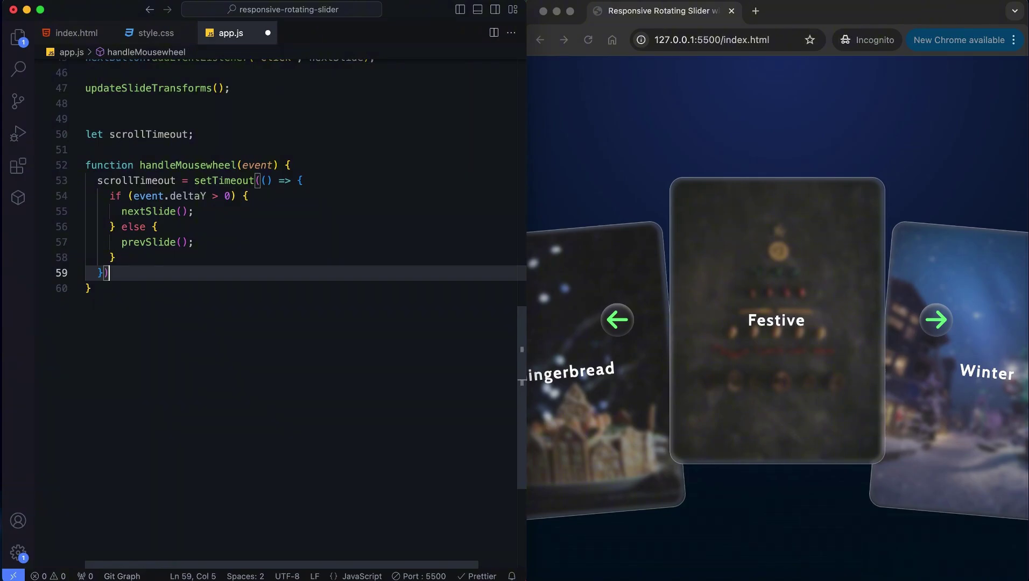
{"action": "type", "text": ", 400"}
{"action": "key", "text": "End"}
{"action": "type", "text": ";"}
Step: Clear scrollTimeout at the start of handleMousewheel and register it for window wheel events
{"action": "key", "text": "Up"}
{"action": "key", "text": "Up"}
{"action": "key", "text": "Up"}
{"action": "key", "text": "End"}
{"action": "key", "text": "Return"}
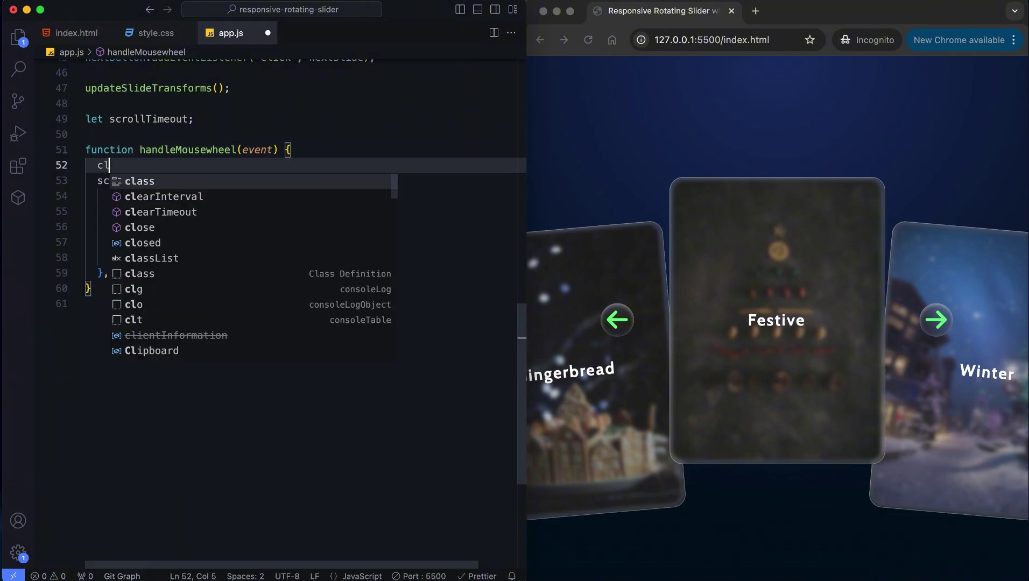
{"action": "type", "text": "clearTimeout(scr"}
{"action": "key", "text": "Tab"}
{"action": "key", "text": "End"}
{"action": "type", "text": ";"}
{"action": "key", "text": "Return"}
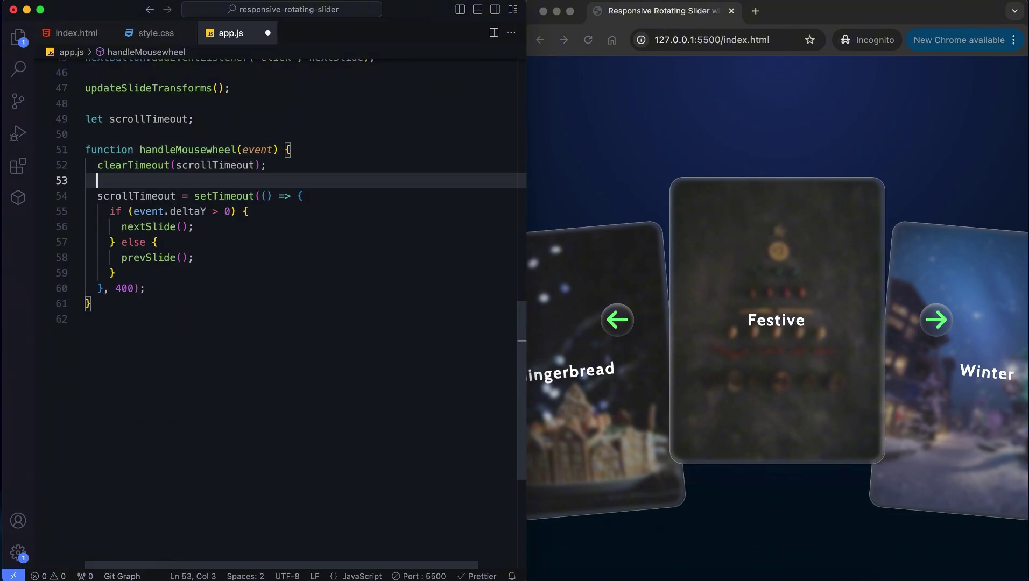
{"action": "key", "text": "ctrl+End"}
{"action": "type", "text": "window.addEventListener(\"wheel\""}
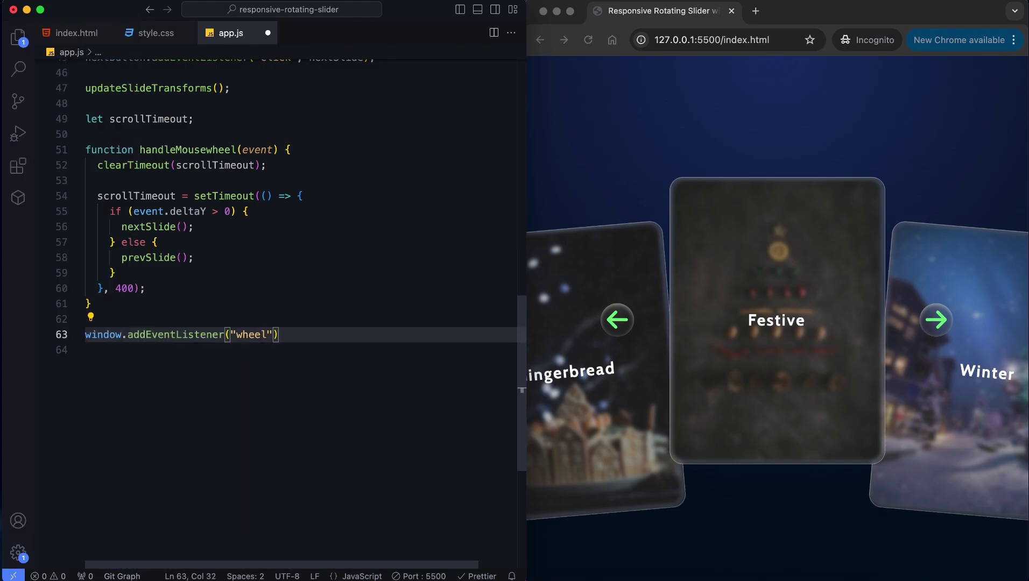
{"action": "type", "text": ", han"}
{"action": "key", "text": "Tab"}
{"action": "type", "text": ";"}
{"action": "key", "text": "ctrl+s"}
{"action": "scroll", "coordinate": [737, 367], "scroll_direction": "down", "scroll_amount": 3}
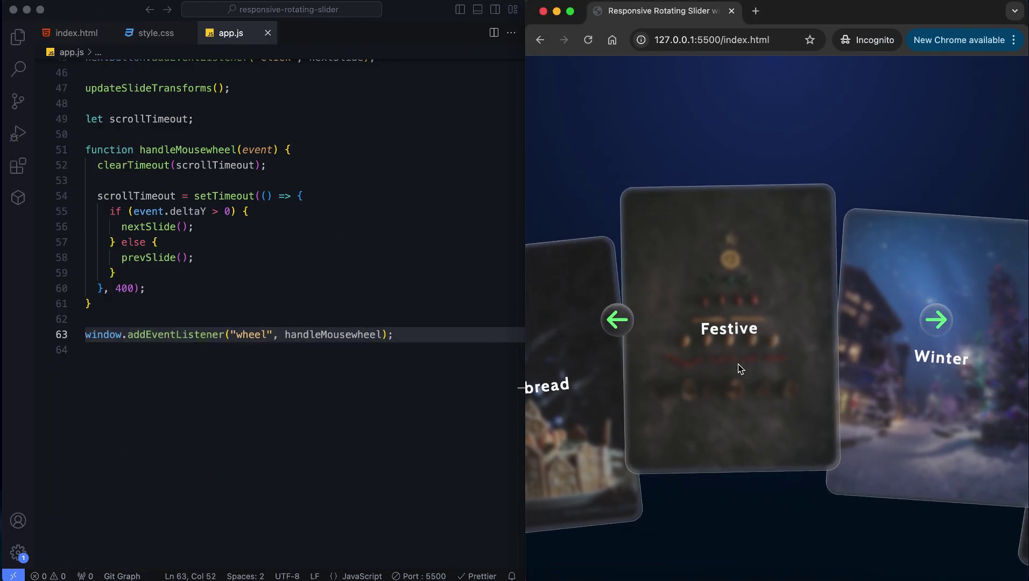
{"action": "scroll", "coordinate": [736, 367], "scroll_direction": "down", "scroll_amount": 3}
{"action": "scroll", "coordinate": [736, 367], "scroll_direction": "down", "scroll_amount": 3}
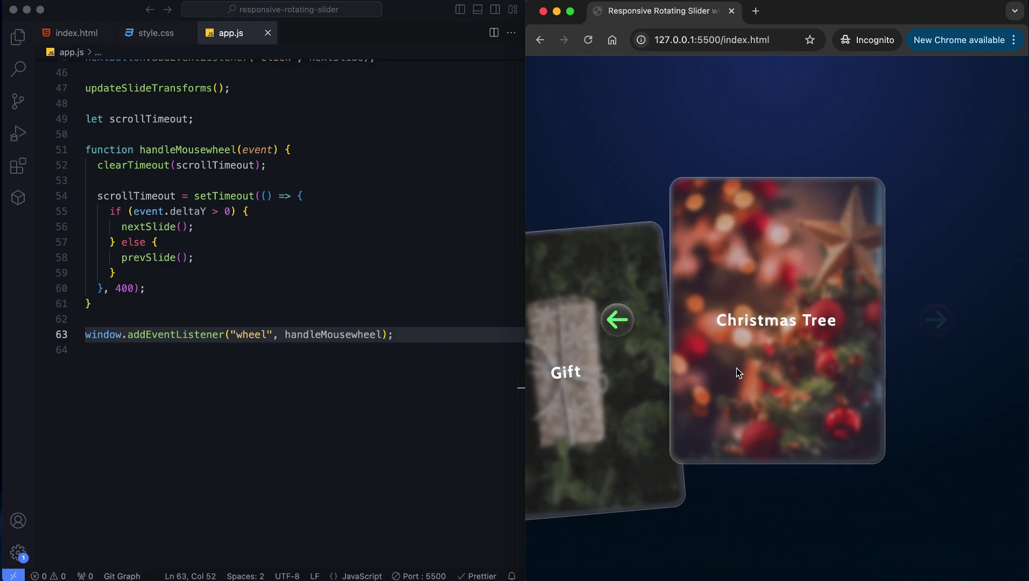
{"action": "scroll", "coordinate": [736, 367], "scroll_direction": "down", "scroll_amount": 3}
{"action": "scroll", "coordinate": [736, 372], "scroll_direction": "down", "scroll_amount": 3}
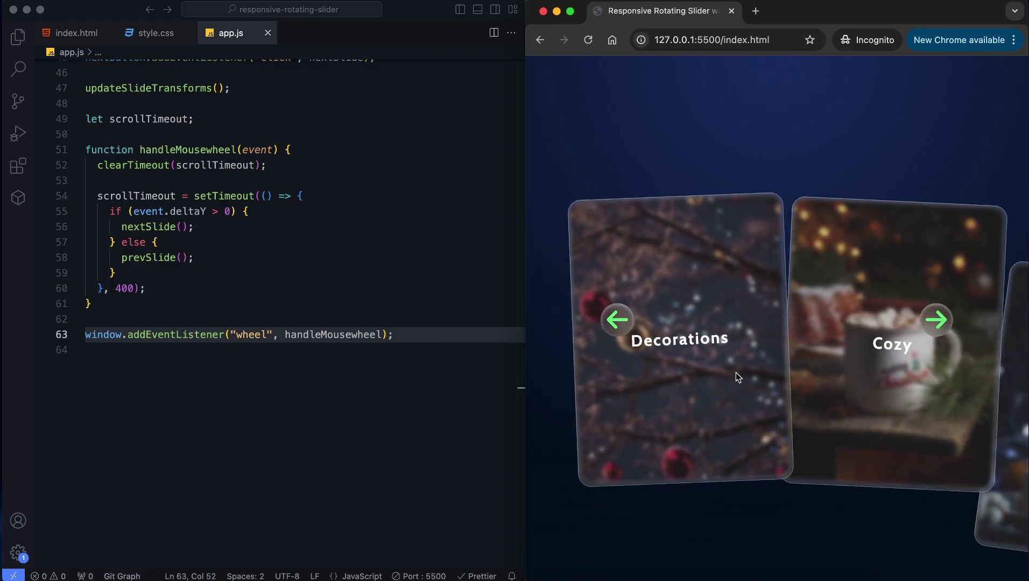
{"action": "scroll", "coordinate": [736, 372], "scroll_direction": "down", "scroll_amount": 3}
{"action": "scroll", "coordinate": [736, 372], "scroll_direction": "up", "scroll_amount": 3}
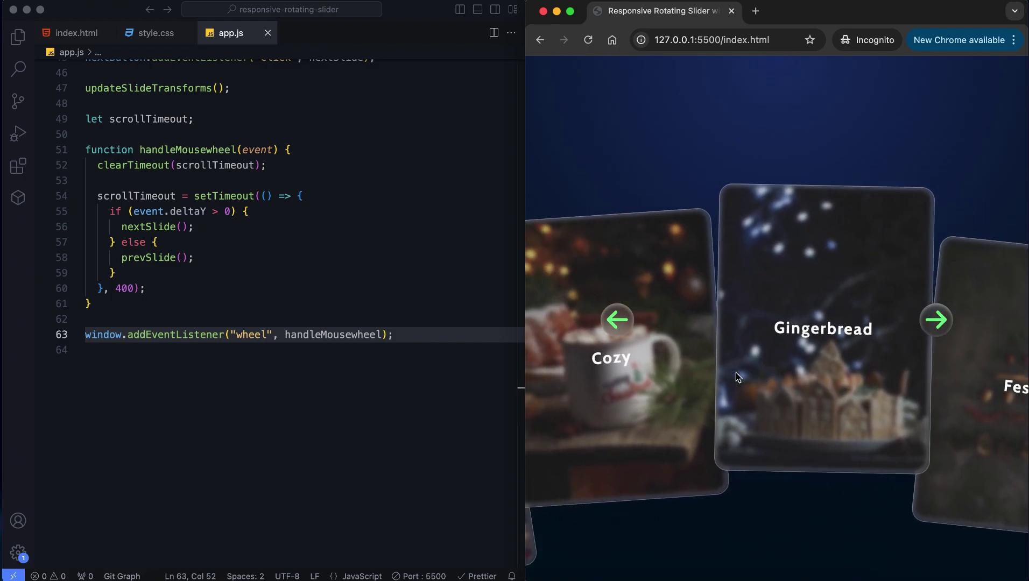
{"action": "scroll", "coordinate": [736, 372], "scroll_direction": "up", "scroll_amount": 3}
{"action": "scroll", "coordinate": [735, 372], "scroll_direction": "down", "scroll_amount": 3}
{"action": "scroll", "coordinate": [735, 372], "scroll_direction": "up", "scroll_amount": 3}
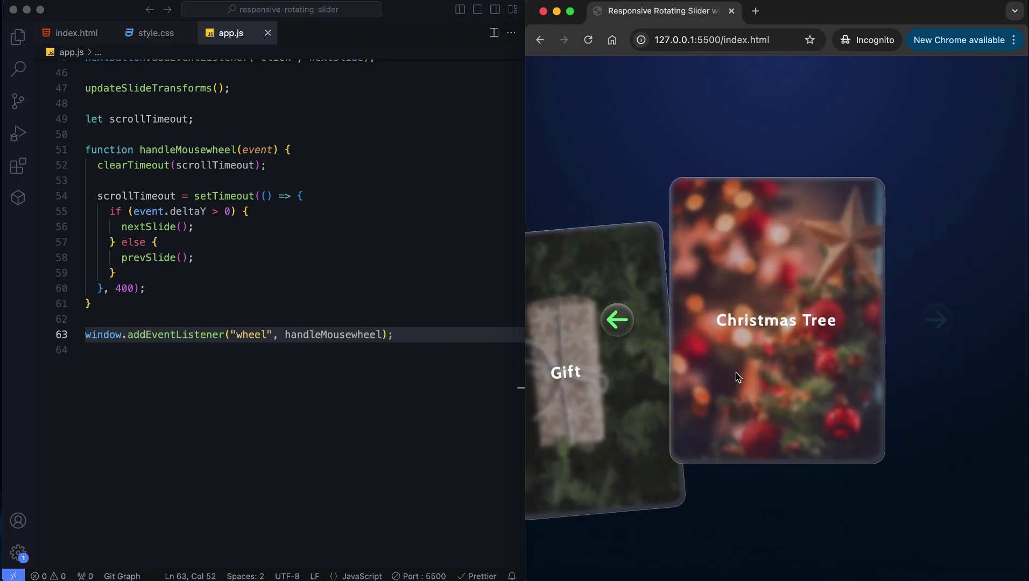
{"action": "scroll", "coordinate": [736, 371], "scroll_direction": "up", "scroll_amount": 3}
{"action": "scroll", "coordinate": [736, 372], "scroll_direction": "up", "scroll_amount": 3}
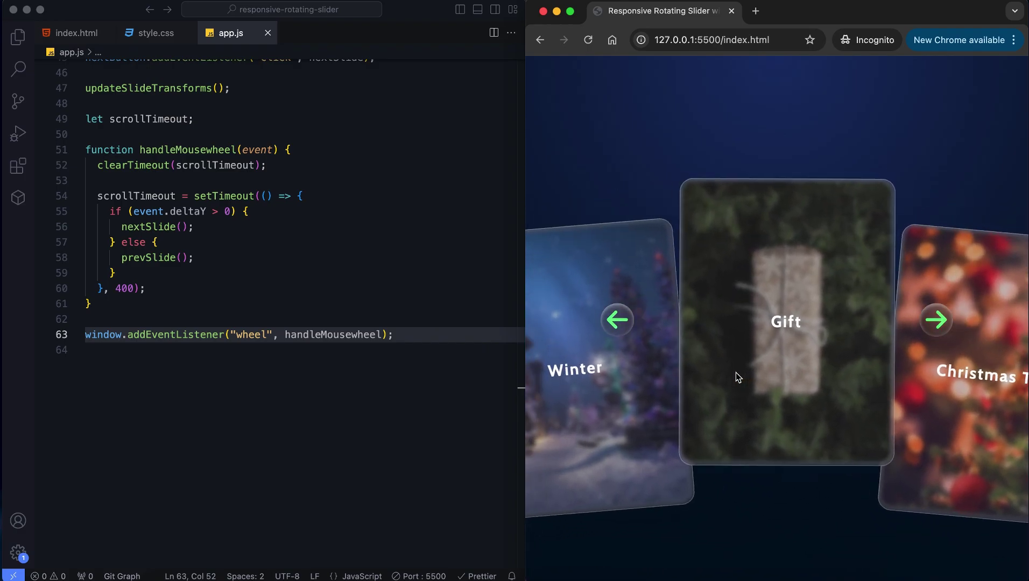
{"action": "scroll", "coordinate": [735, 372], "scroll_direction": "up", "scroll_amount": 3}
{"action": "left_click", "coordinate": [409, 338]}
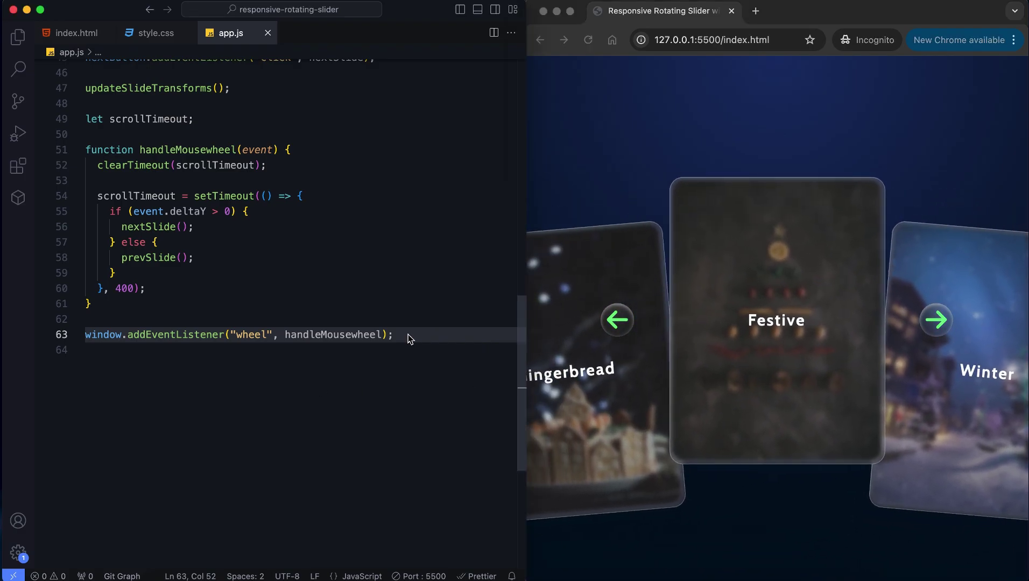
Step: Add a .slide.active rule with a soft dark box-shadow to the stylesheet and save
{"action": "left_click", "coordinate": [155, 32]}
{"action": "left_click", "coordinate": [169, 272]}
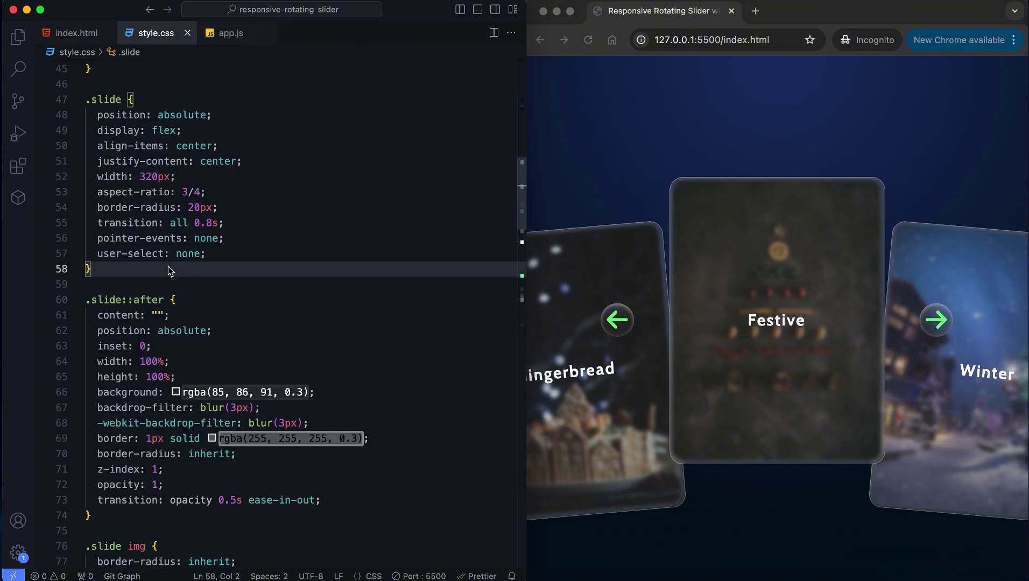
{"action": "key", "text": "Return"}
{"action": "type", "text": ".slide.active {"}
{"action": "key", "text": "Return"}
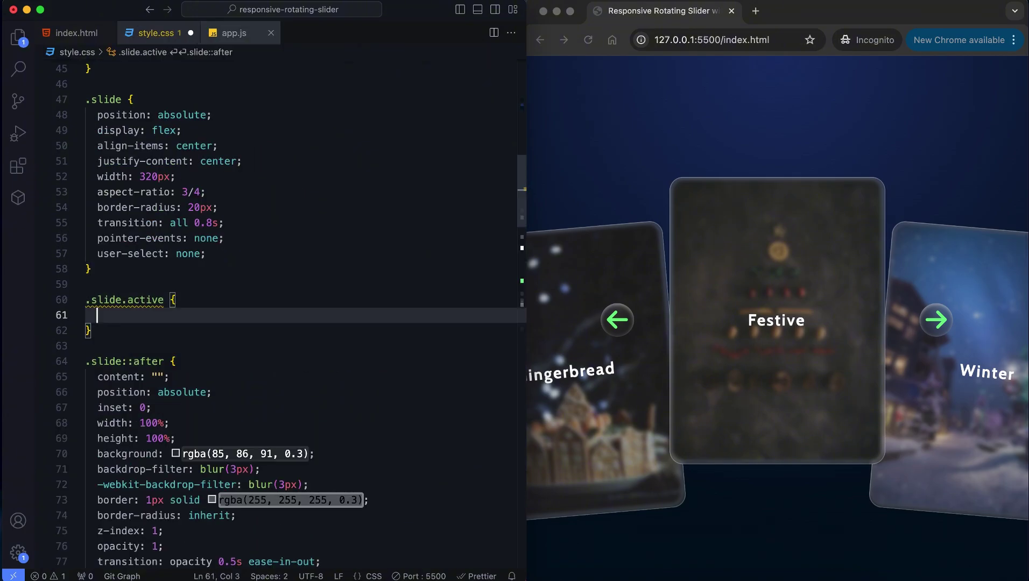
{"action": "left_click", "coordinate": [234, 33]}
{"action": "scroll", "coordinate": [260, 267], "scroll_direction": "up", "scroll_amount": 10}
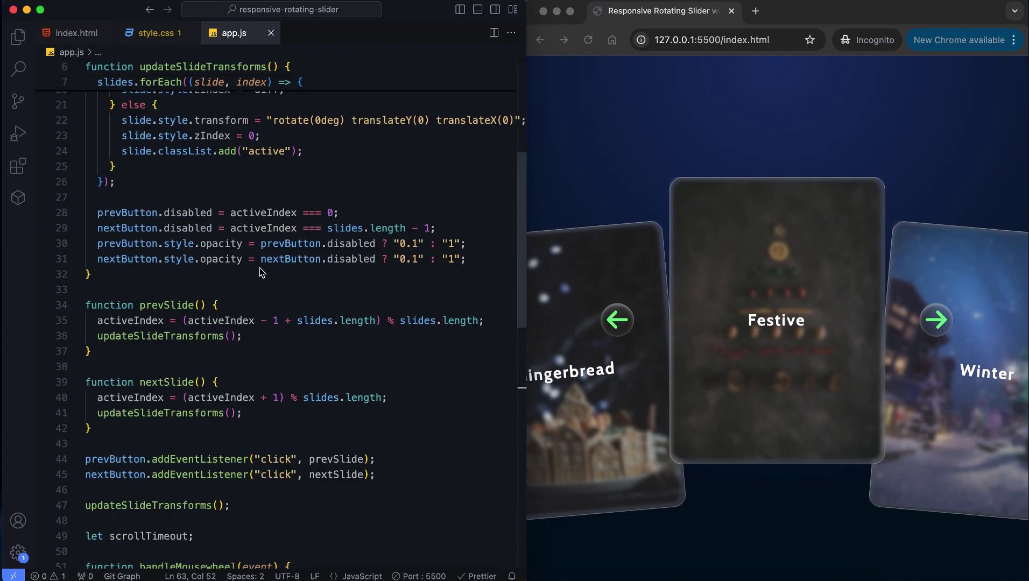
{"action": "left_click", "coordinate": [117, 436]}
{"action": "left_click_drag", "start_coordinate": [308, 423], "coordinate": [122, 422]}
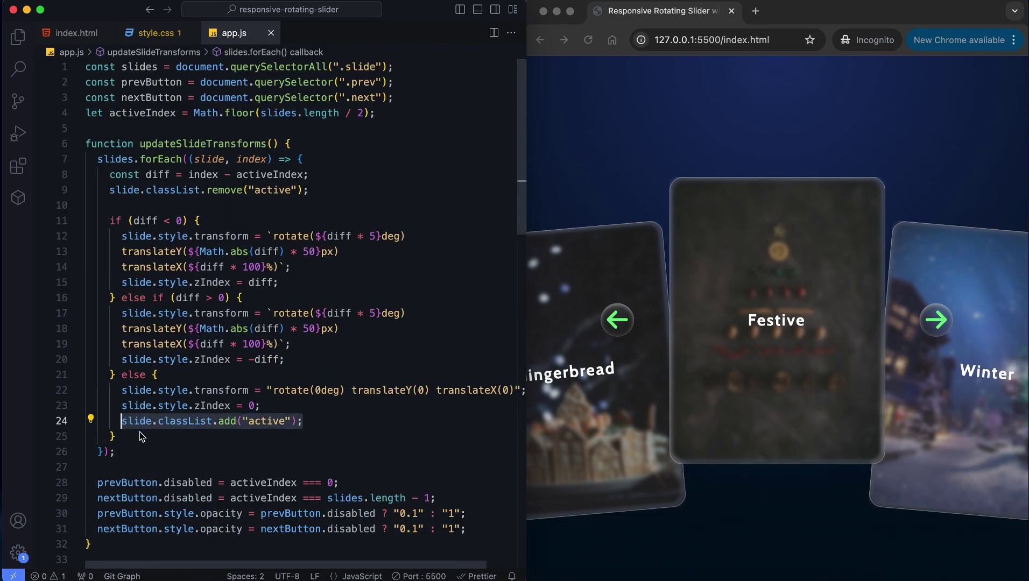
{"action": "left_click", "coordinate": [139, 436]}
{"action": "left_click", "coordinate": [158, 33]}
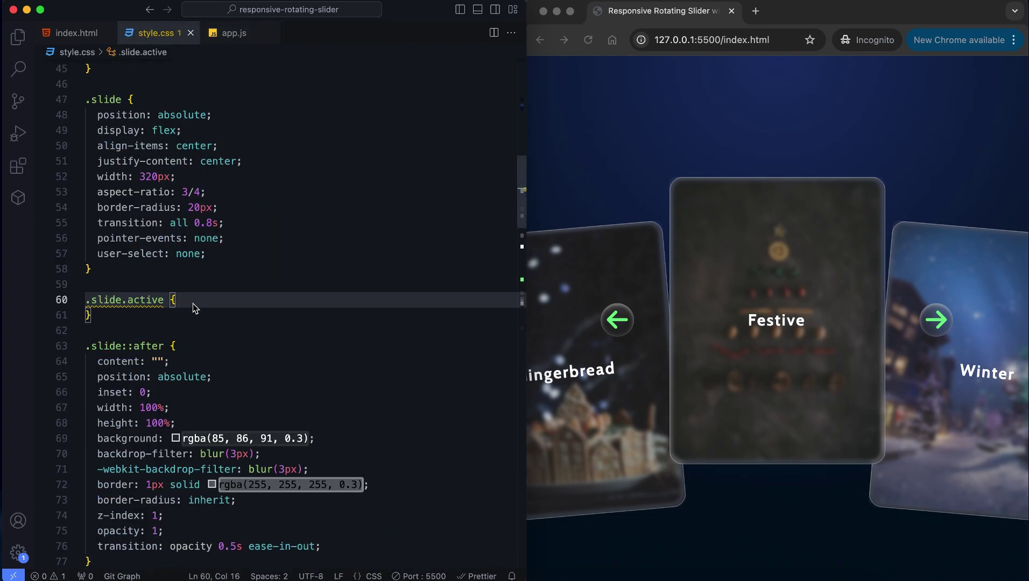
{"action": "left_click", "coordinate": [193, 303]}
{"action": "key", "text": "Return"}
{"action": "type", "text": "box-shadow: 10"}
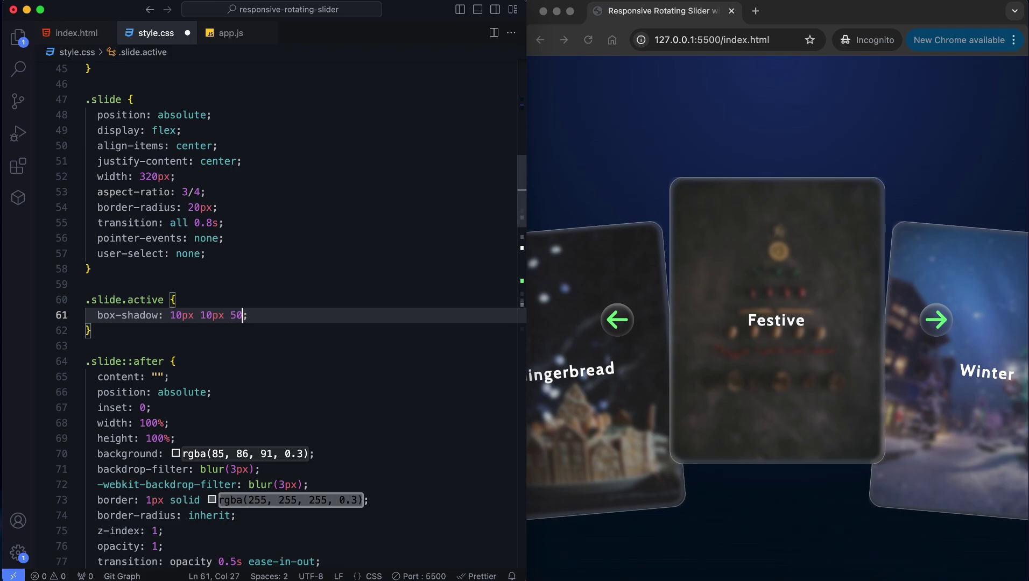
{"action": "type", "text": "px 10px 50px 0 rgba(60, 60, 66, 0.6"}
{"action": "key", "text": "ctrl+s"}
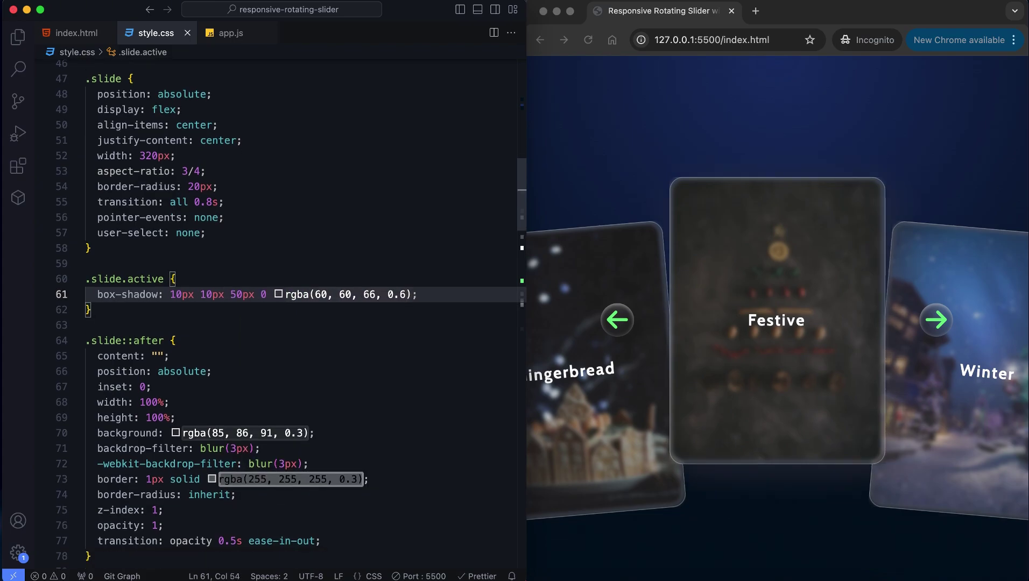
{"action": "scroll", "coordinate": [282, 321], "scroll_direction": "down", "scroll_amount": 5}
Step: Set the .slide::after overlay to opacity 0 and add .slide.active::after with opacity 1
{"action": "left_click", "coordinate": [158, 315]}
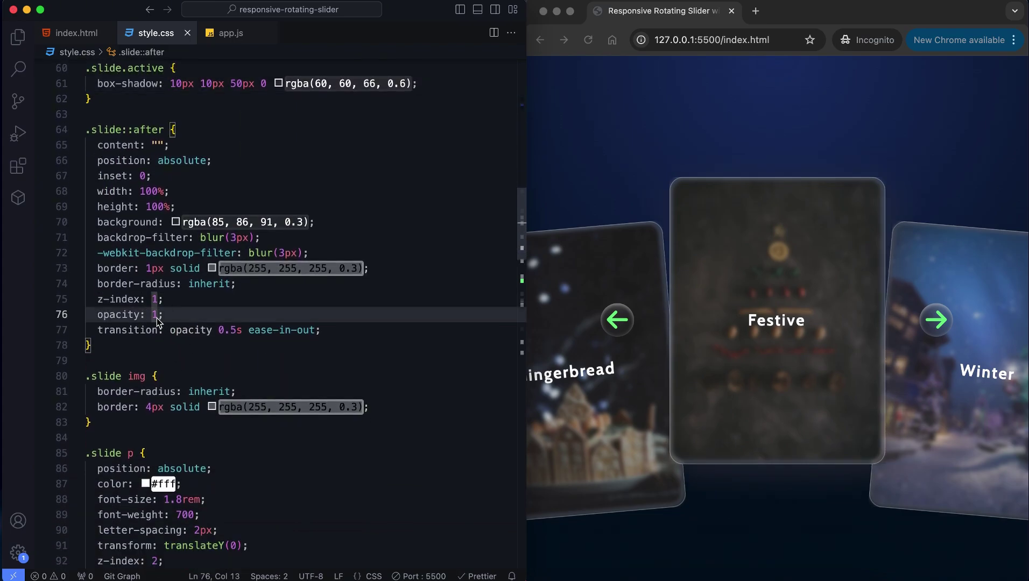
{"action": "left_click", "coordinate": [136, 345]}
{"action": "key", "text": "Return"}
{"action": "key", "text": "Return"}
{"action": "type", "text": ".sl"}
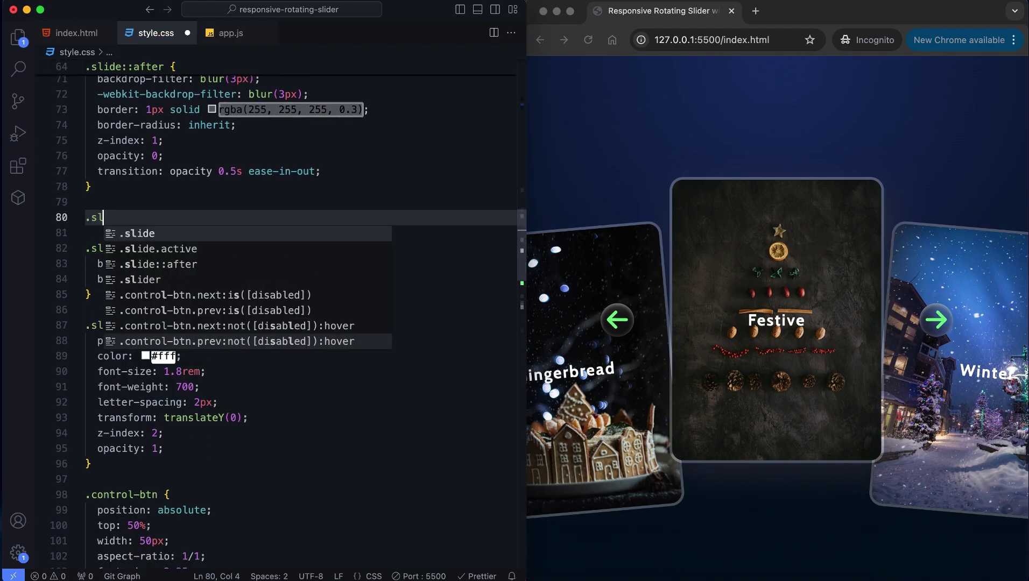
{"action": "type", "text": "ide.active::after {"}
{"action": "key", "text": "Return"}
{"action": "type", "text": "opacity: 1;"}
{"action": "key", "text": "ctrl+s"}
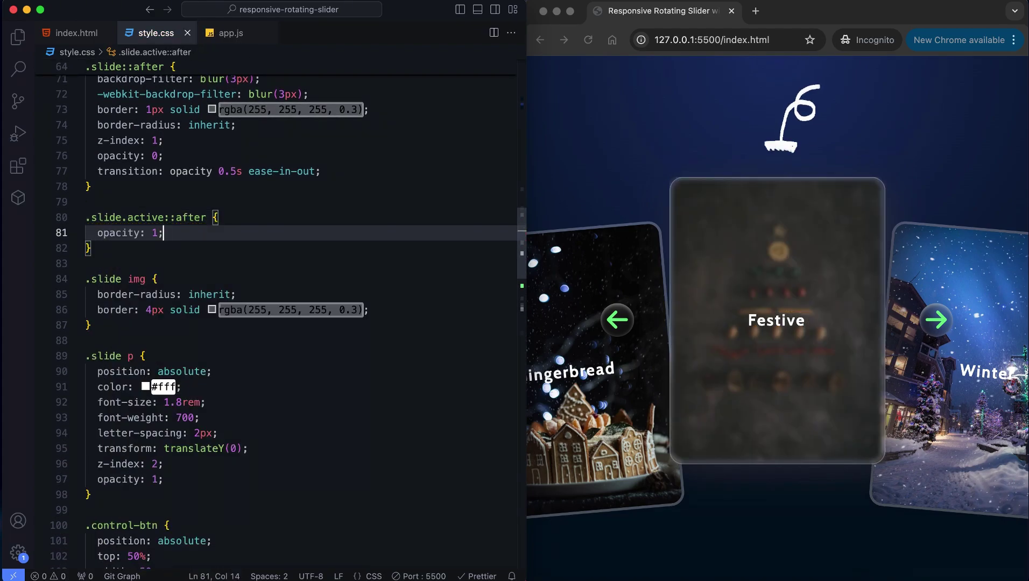
{"action": "scroll", "coordinate": [202, 248], "scroll_direction": "down", "scroll_amount": 5}
{"action": "scroll", "coordinate": [202, 248], "scroll_direction": "down", "scroll_amount": 3}
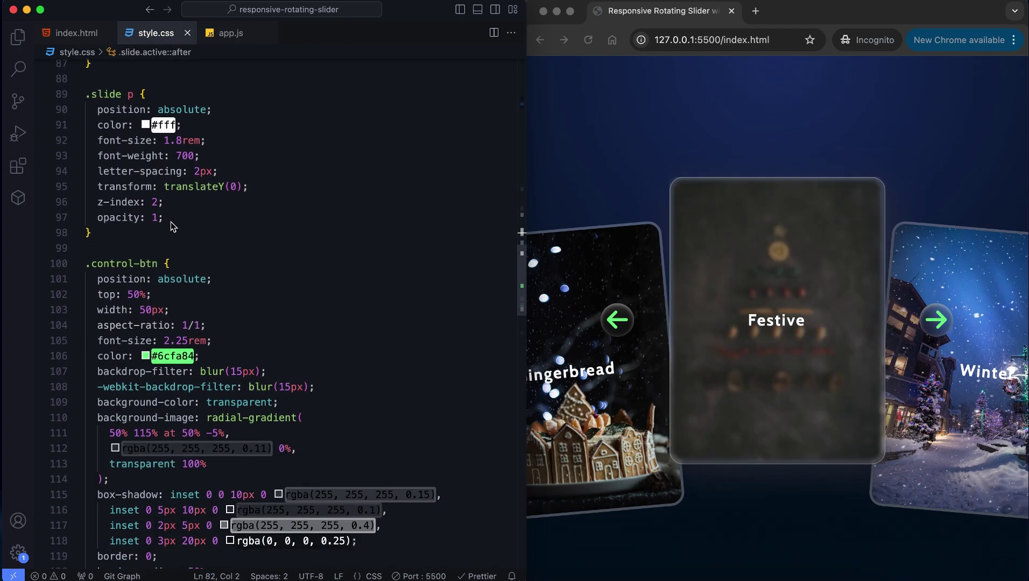
Step: Set .slide p opacity to 0 and give .slide.active p the 0.8s ease-in-out pop-out animation
{"action": "left_click", "coordinate": [158, 220]}
{"action": "key", "text": "BackSpace"}
{"action": "type", "text": "0"}
{"action": "key", "text": "Return"}
{"action": "key", "text": "Return"}
{"action": "type", "text": ".slide.active p {"}
{"action": "key", "text": "Return"}
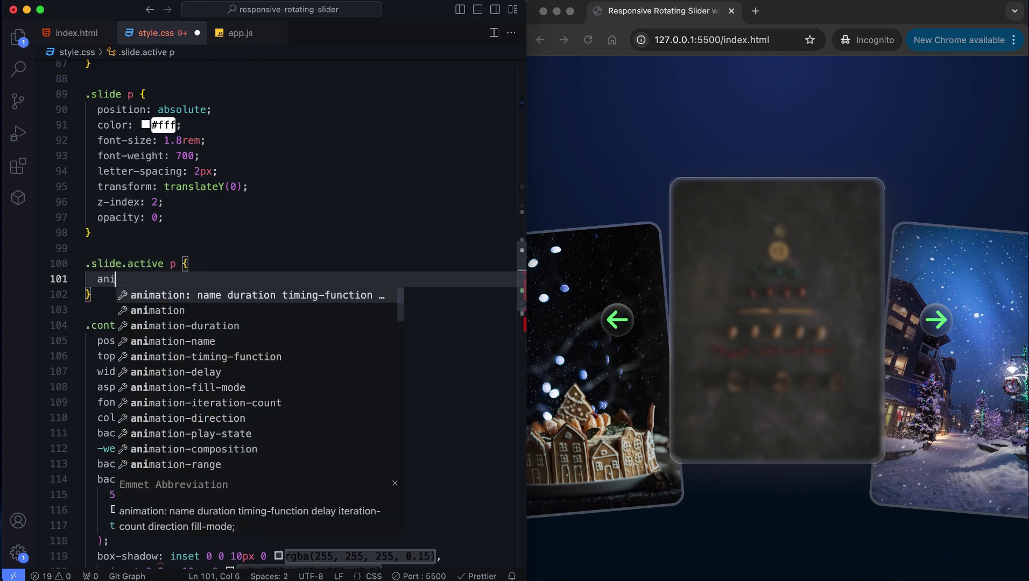
{"action": "type", "text": "animation: pop-ou;t 0.8s ease-in-out f"}
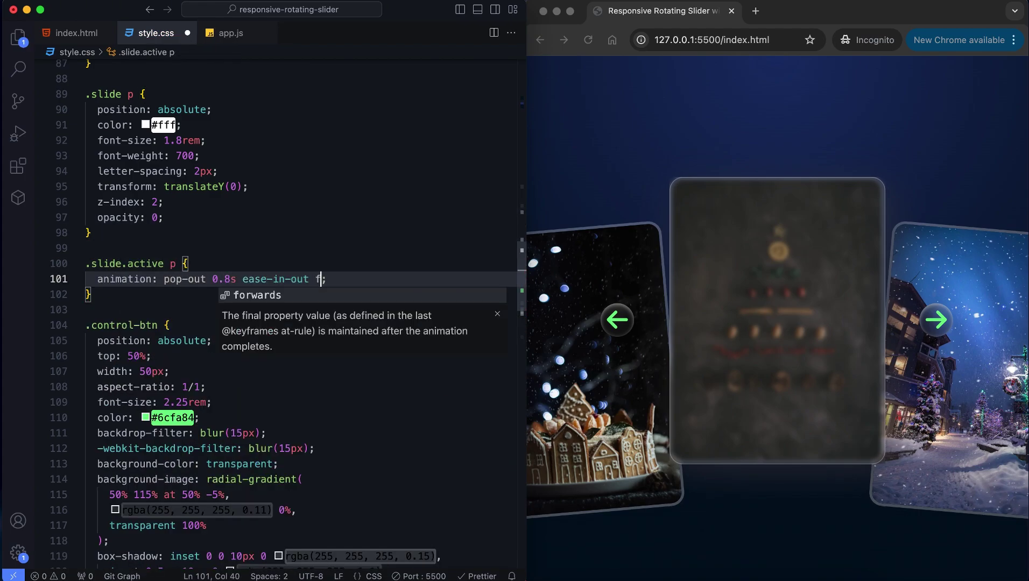
{"action": "type", "text": "orwards"}
{"action": "key", "text": "Down"}
{"action": "key", "text": "Return"}
{"action": "key", "text": "Return"}
{"action": "type", "text": "@keyframes pop-o"}
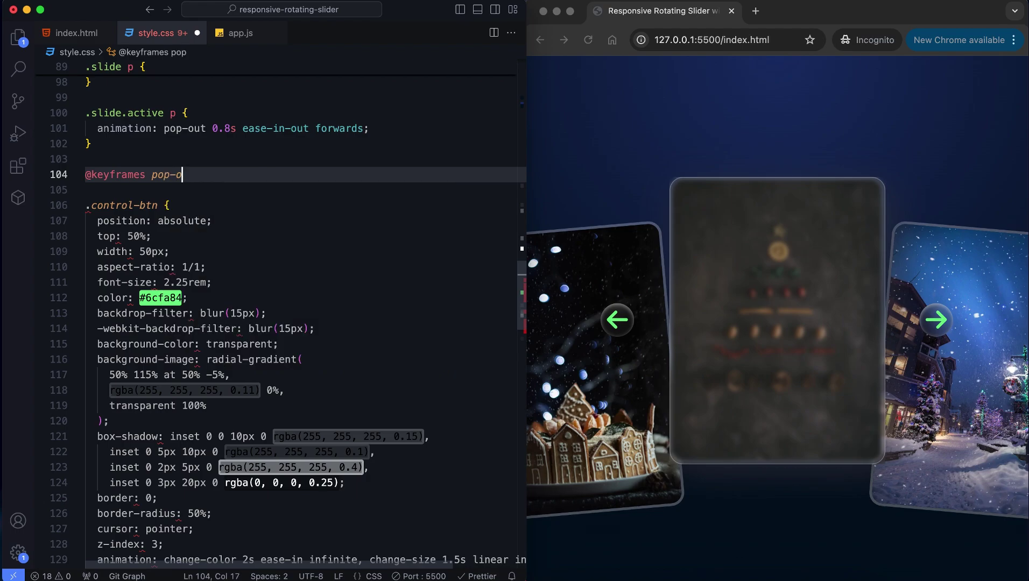
{"action": "type", "text": "ut {"}
{"action": "key", "text": "Return"}
{"action": "type", "text": "0% {"}
{"action": "key", "text": "Return"}
{"action": "type", "text": "transform: translateY(0);"}
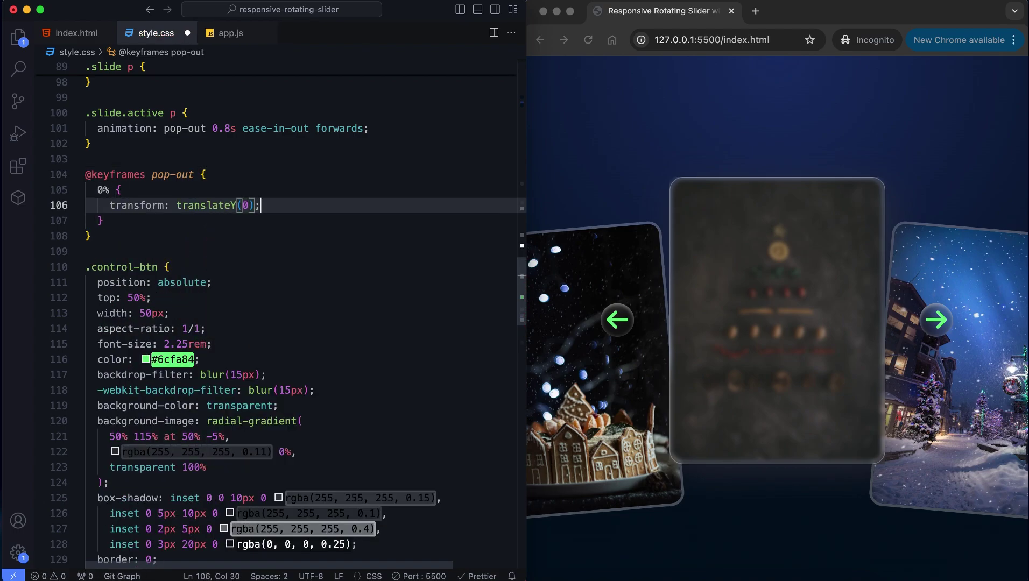
{"action": "key", "text": "Return"}
{"action": "type", "text": "opacity: 0;"}
Step: Copy the 0% step into a 100% step with translateY(-20px) and opacity 1
{"action": "key", "text": "Down"}
{"action": "key", "text": "End"}
{"action": "key", "text": "shift+Up"}
{"action": "key", "text": "shift+Up"}
{"action": "key", "text": "shift+Up"}
{"action": "key", "text": "shift+Home"}
{"action": "key", "text": "ctrl+c"}
{"action": "key", "text": "End"}
{"action": "key", "text": "Return"}
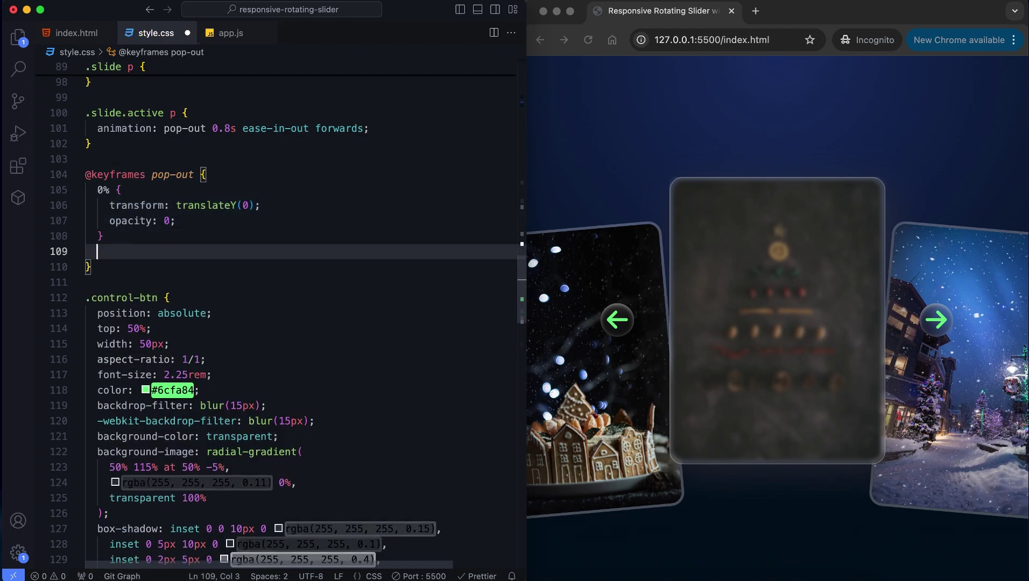
{"action": "key", "text": "ctrl+v"}
{"action": "left_click", "coordinate": [98, 252]}
{"action": "type", "text": "10"}
{"action": "key", "text": "End"}
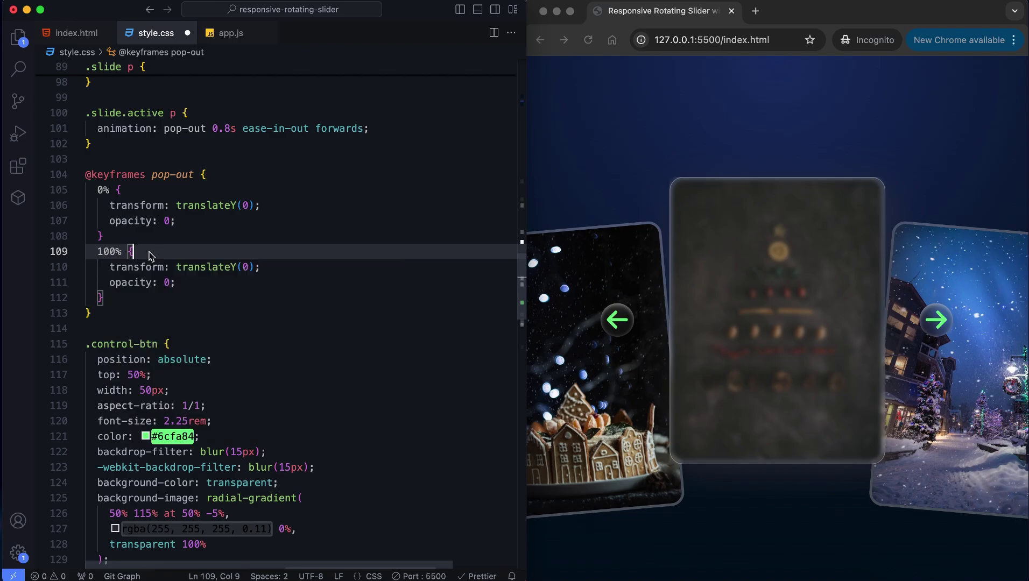
{"action": "left_click", "coordinate": [249, 271]}
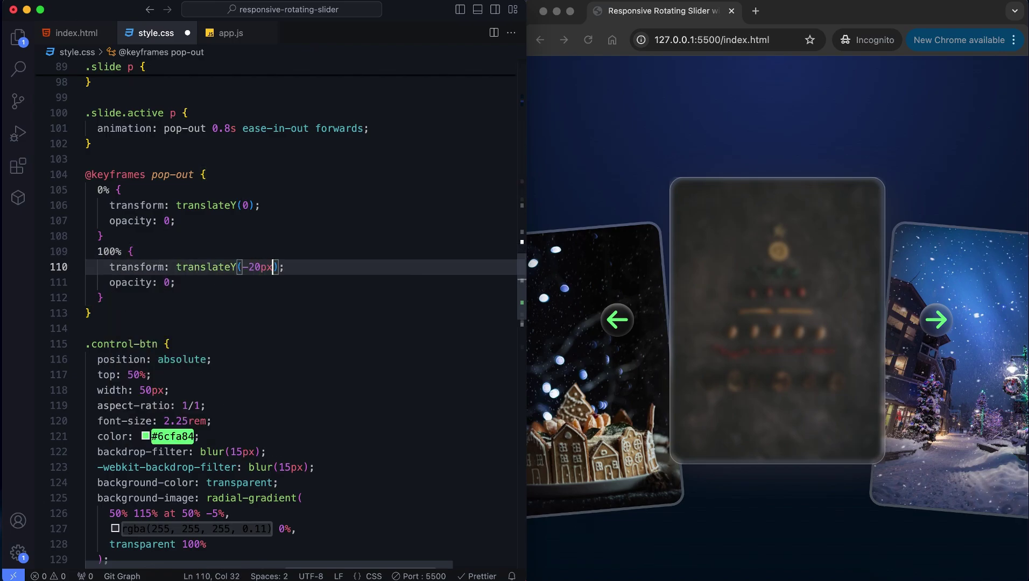
{"action": "double_click", "coordinate": [169, 283]}
{"action": "type", "text": "1"}
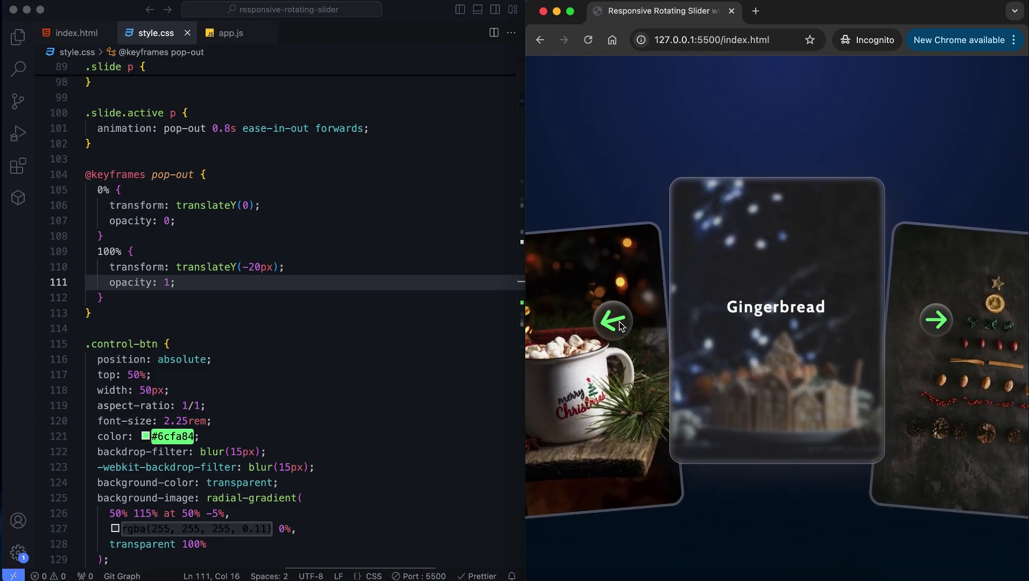
{"action": "scroll", "coordinate": [297, 292], "scroll_direction": "down", "scroll_amount": 5}
{"action": "scroll", "coordinate": [297, 292], "scroll_direction": "down", "scroll_amount": 6}
{"action": "left_click", "coordinate": [200, 290]}
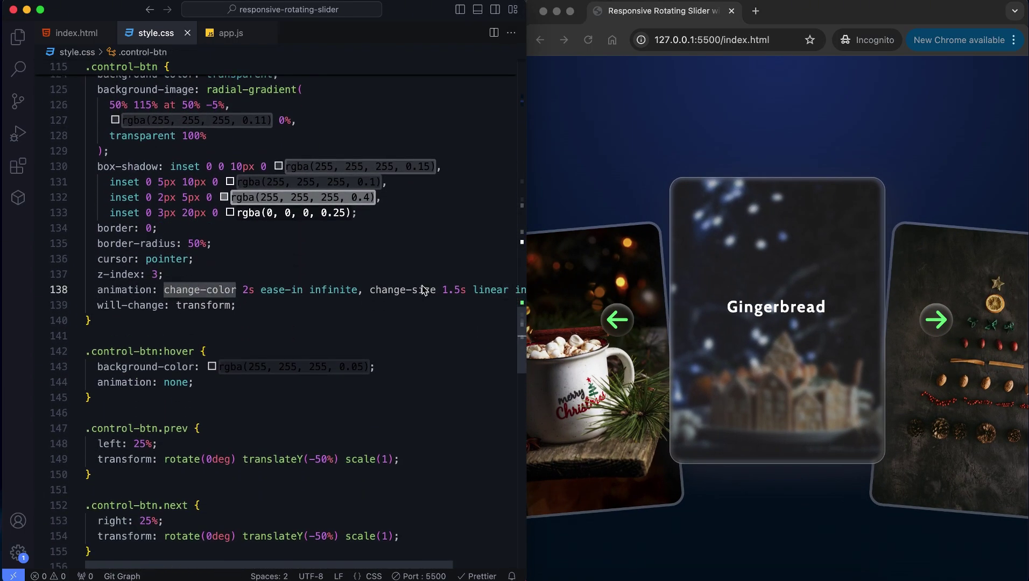
{"action": "left_click", "coordinate": [238, 324]}
{"action": "key", "text": "Return"}
{"action": "key", "text": "Return"}
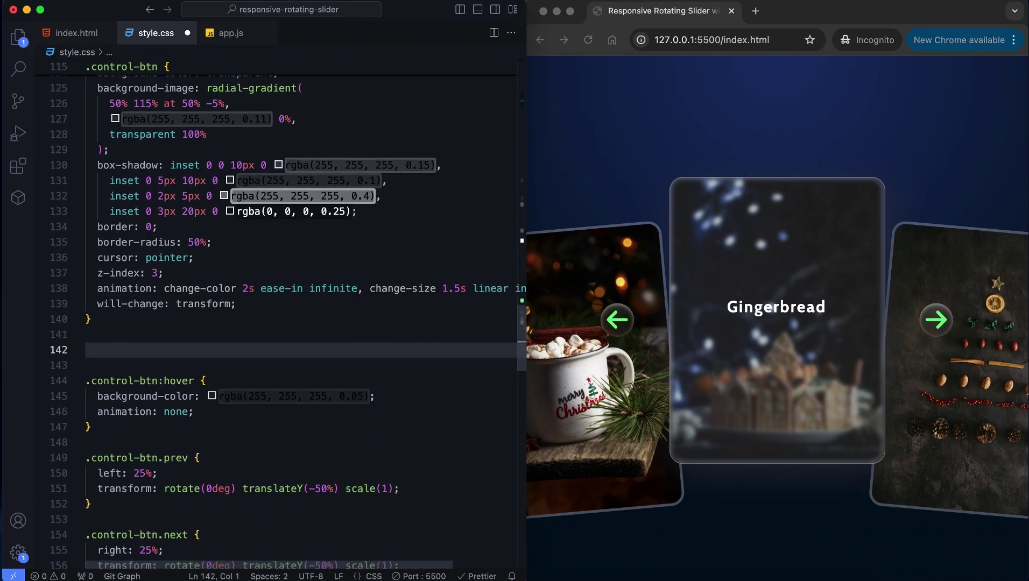
{"action": "scroll", "coordinate": [237, 324], "scroll_direction": "down", "scroll_amount": 3}
{"action": "type", "text": "@keyframes change-"}
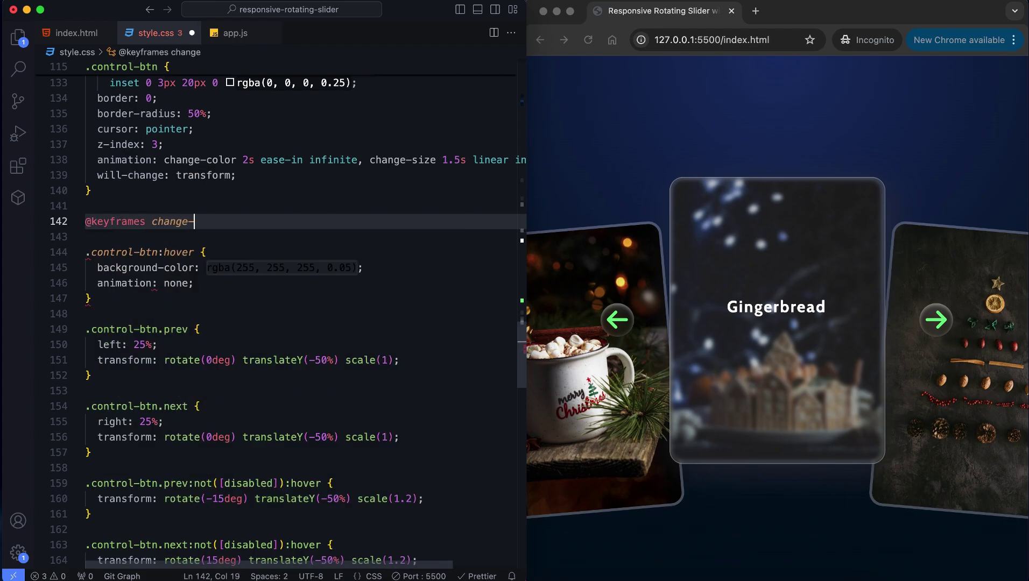
{"action": "type", "text": "color {"}
{"action": "key", "text": "Return"}
{"action": "type", "text": "{"}
{"action": "key", "text": "Return"}
{"action": "type", "text": "color: #6cfa84;"}
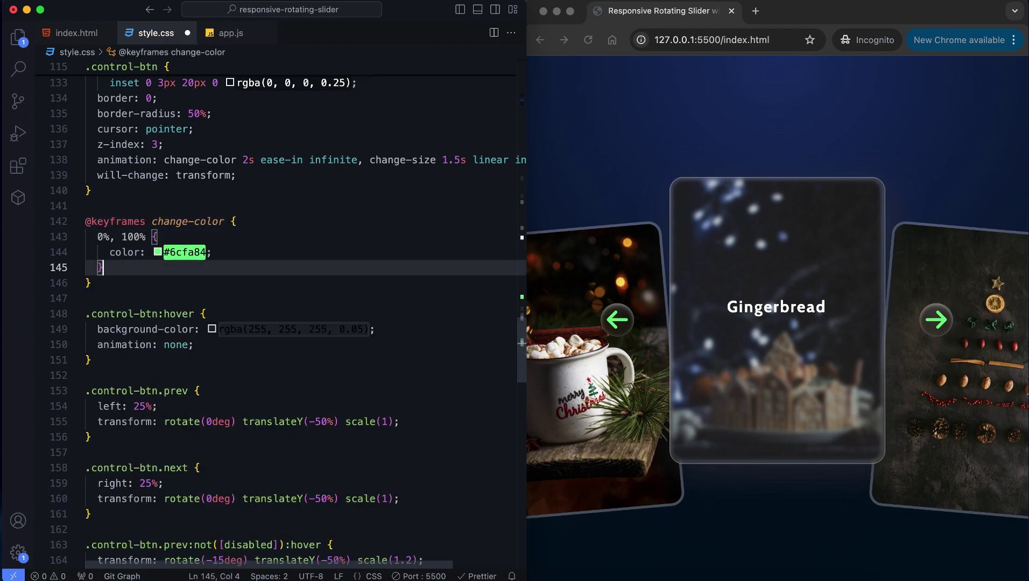
{"action": "type", "text": "   }   50% {"}
{"action": "key", "text": "Return"}
{"action": "type", "text": "color: #a9aabc;"}
{"action": "key", "text": "ctrl+s"}
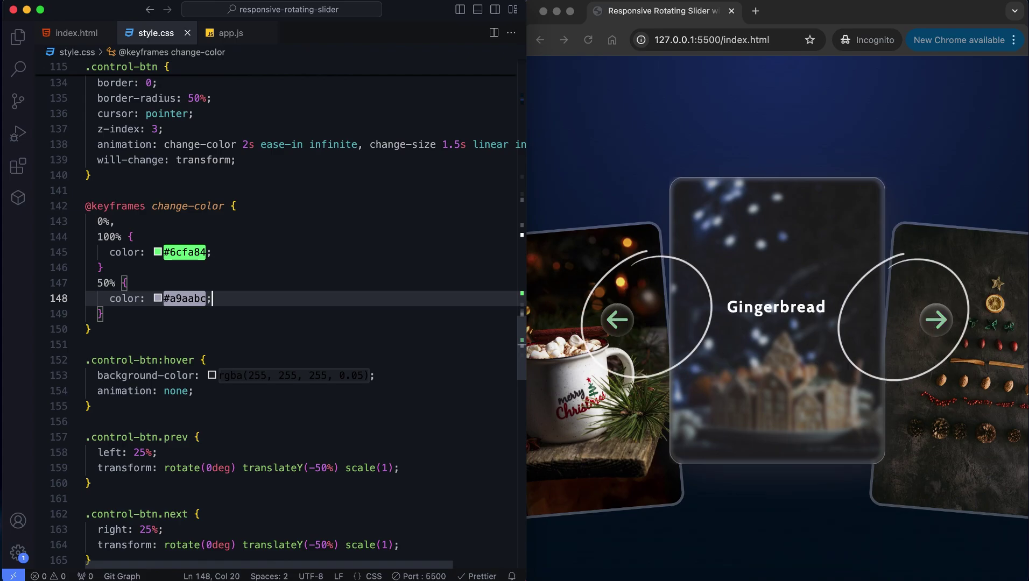
Step: Add blank lines below the change-color keyframes and copy the whole block
{"action": "left_click", "coordinate": [179, 330]}
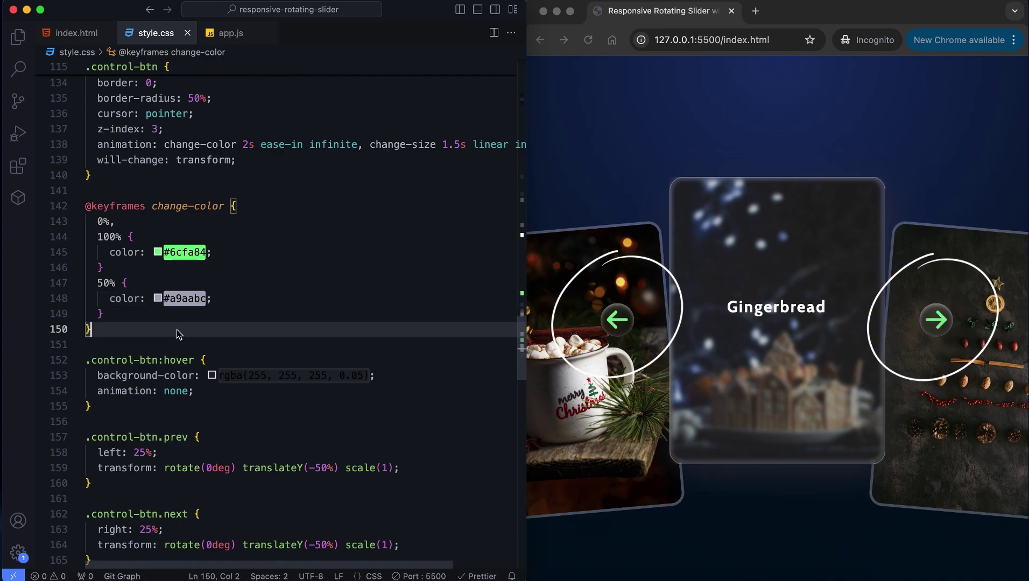
{"action": "key", "text": "Return"}
{"action": "key", "text": "Return"}
{"action": "left_click_drag", "start_coordinate": [90, 329], "coordinate": [76, 217]}
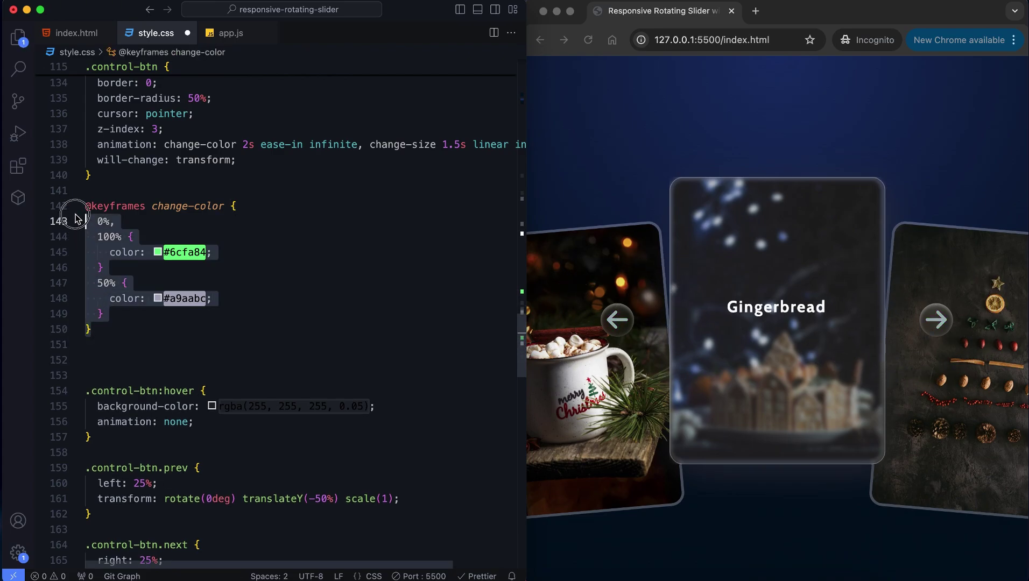
{"action": "left_click", "coordinate": [96, 347]}
{"action": "key", "text": "Return"}
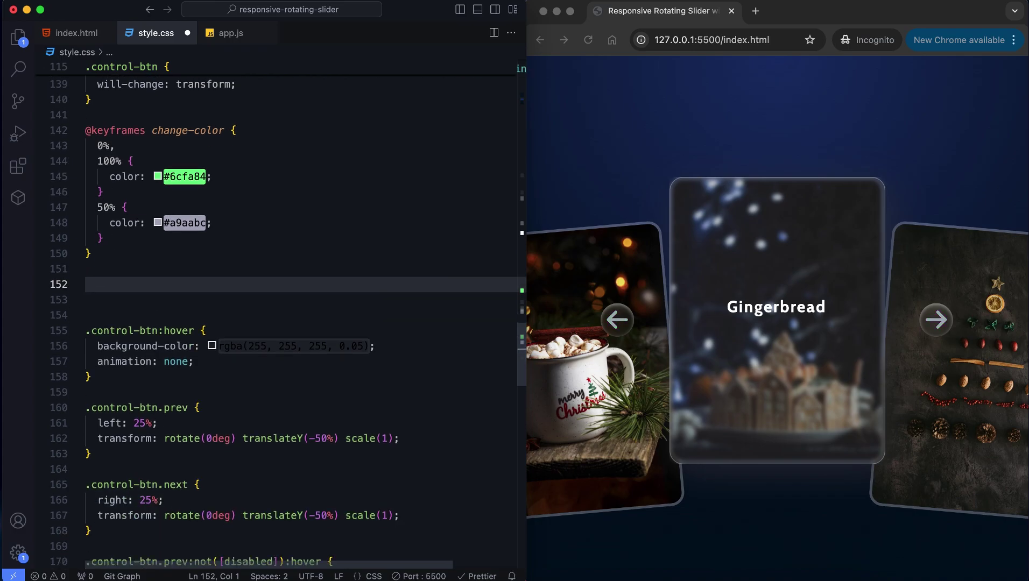
Step: Turn the pasted keyframes copy into change-size, scaling from 1 to 1.1 at 50%, and save
{"action": "key", "text": "super+v"}
{"action": "double_click", "coordinate": [207, 250]}
{"action": "type", "text": "size"}
{"action": "left_click_drag", "start_coordinate": [209, 298], "coordinate": [110, 298]}
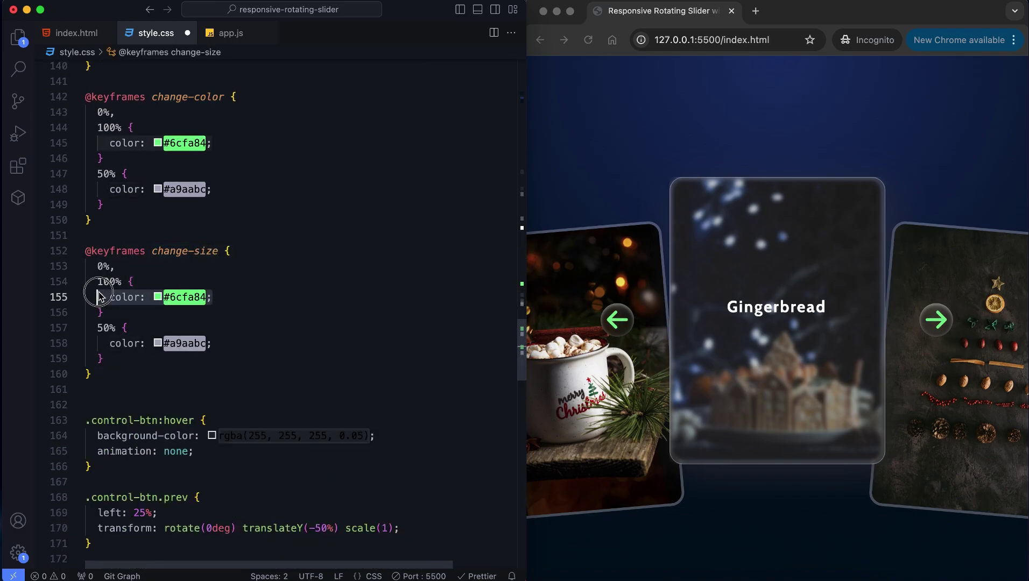
{"action": "key", "text": "BackSpace"}
{"action": "left_click_drag", "start_coordinate": [208, 343], "coordinate": [110, 343]}
{"action": "key", "text": "BackSpace"}
{"action": "left_click", "coordinate": [137, 298]}
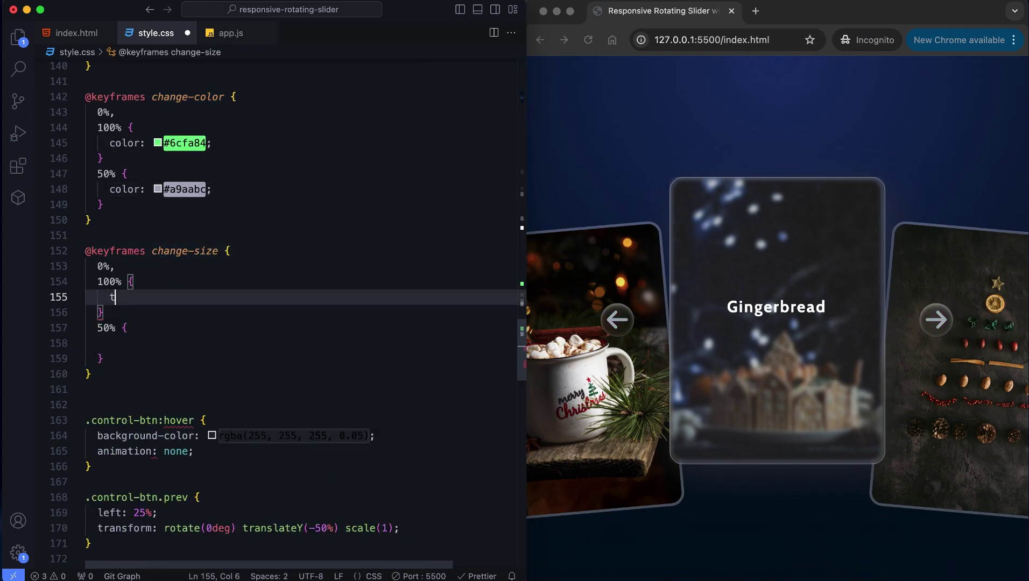
{"action": "type", "text": "transform: translateY(-50%) scale(1);"}
{"action": "left_click_drag", "start_coordinate": [332, 297], "coordinate": [190, 299]}
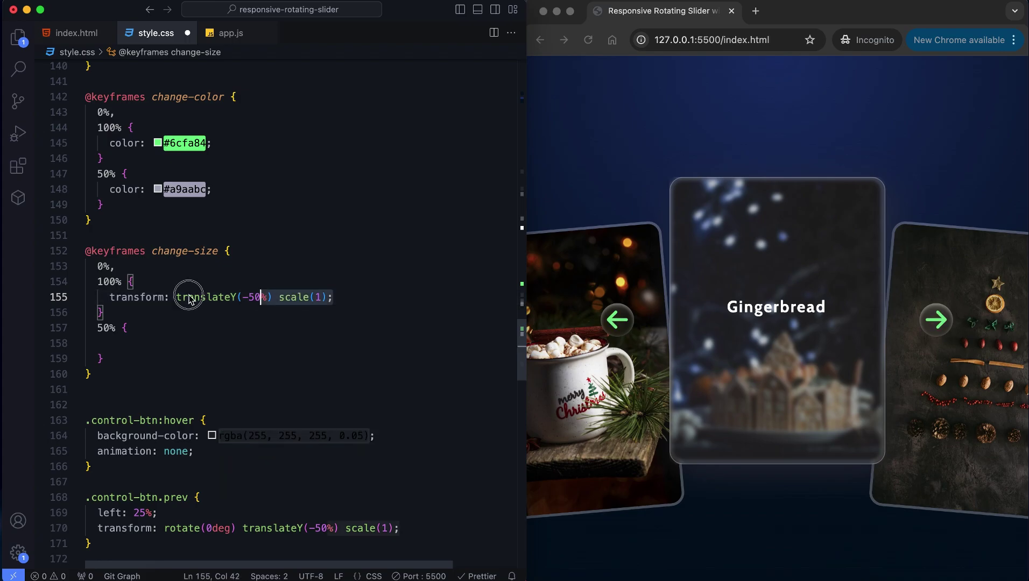
{"action": "left_click_drag", "start_coordinate": [106, 297], "coordinate": [105, 297]}
{"action": "key", "text": "super+c"}
{"action": "left_click", "coordinate": [140, 345]}
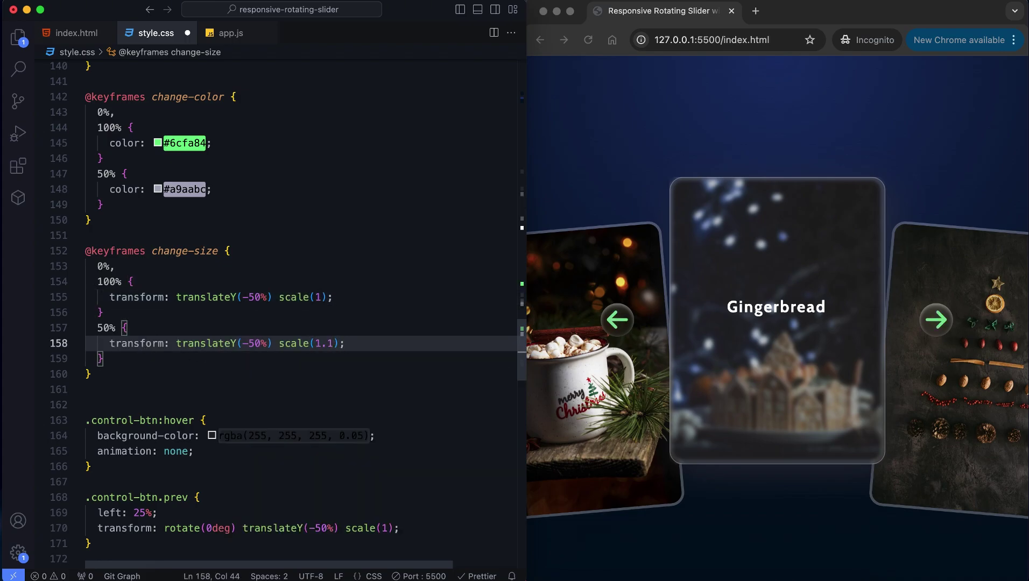
{"action": "key", "text": "super+s"}
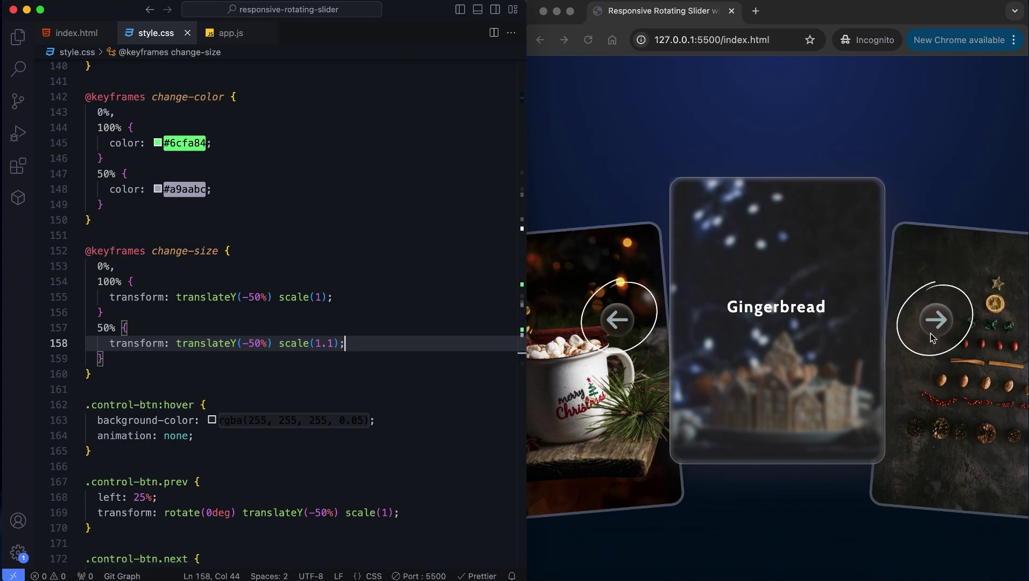
Step: Rotate the slider back and forth in Chrome to check the pulsing arrow buttons
{"action": "left_click", "coordinate": [624, 332]}
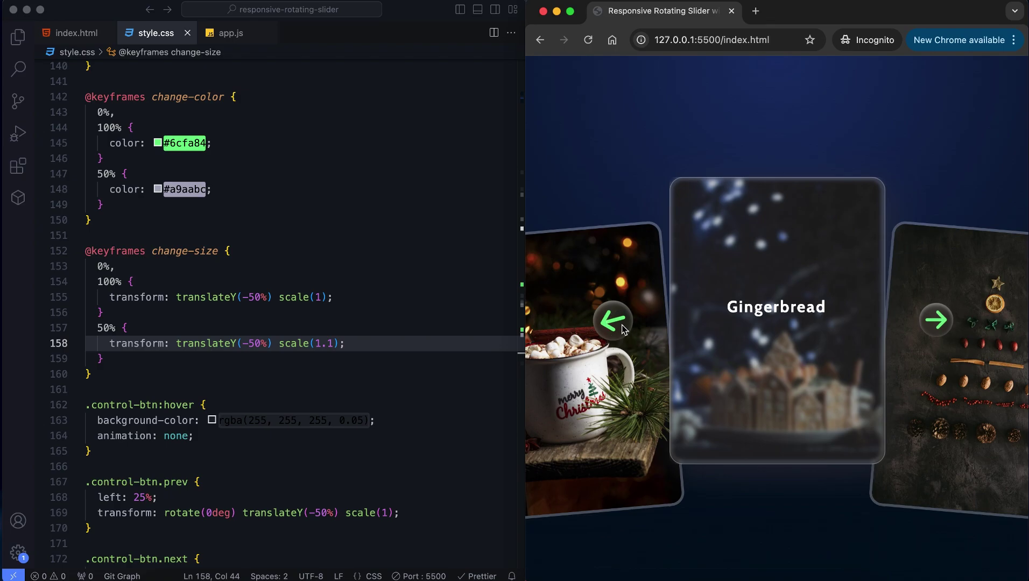
{"action": "left_click", "coordinate": [623, 329]}
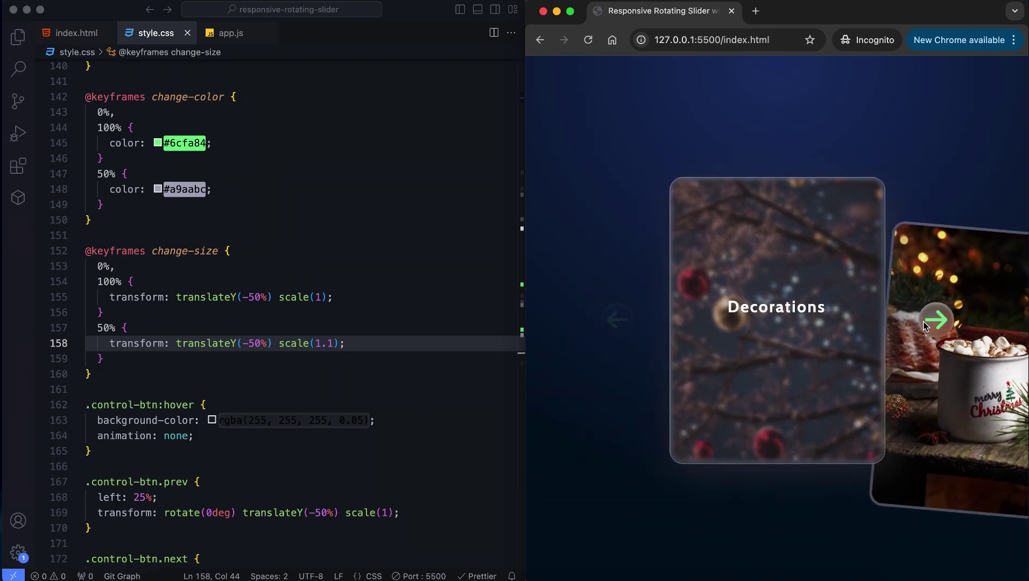
{"action": "left_click", "coordinate": [941, 323]}
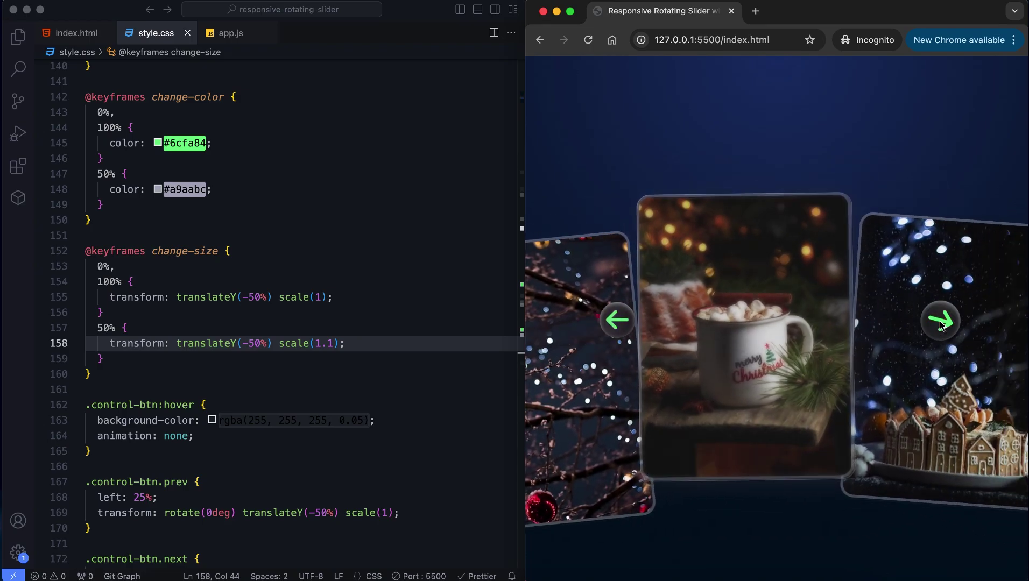
{"action": "left_click", "coordinate": [941, 324]}
{"action": "left_click", "coordinate": [941, 323]}
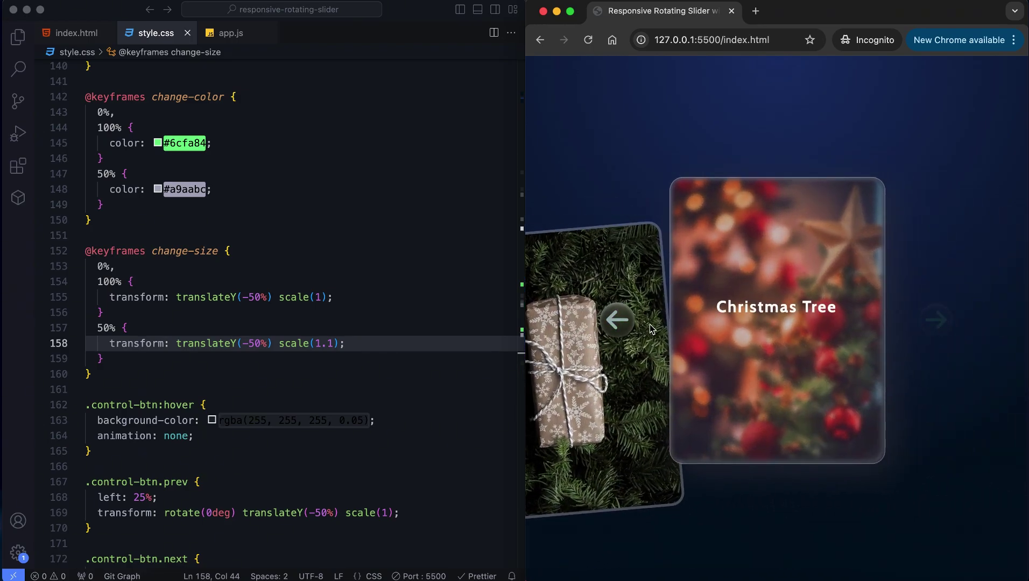
{"action": "left_click", "coordinate": [621, 327]}
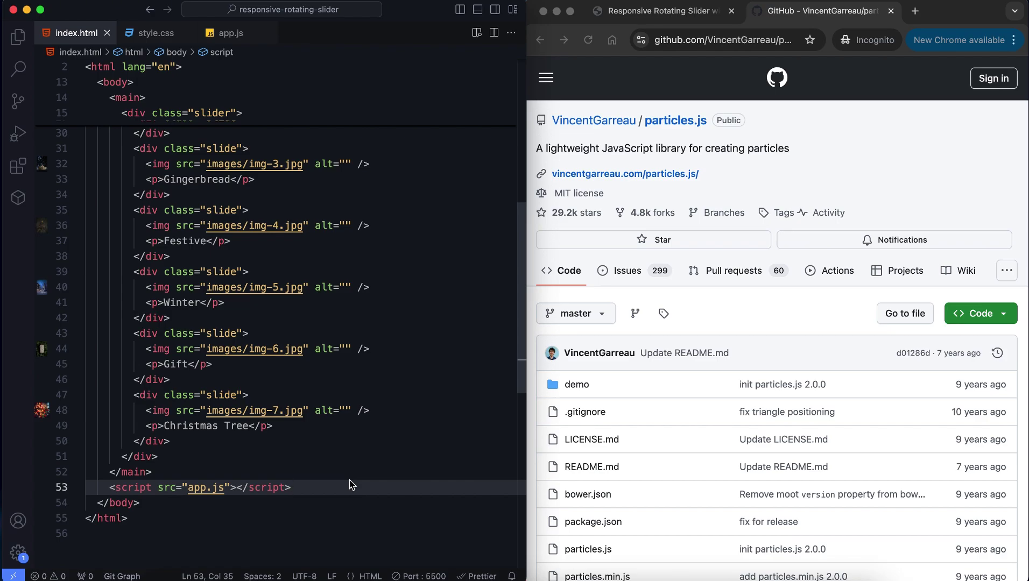
{"action": "scroll", "coordinate": [696, 369], "scroll_direction": "down", "scroll_amount": 10}
{"action": "scroll", "coordinate": [699, 369], "scroll_direction": "down", "scroll_amount": 10}
{"action": "scroll", "coordinate": [699, 369], "scroll_direction": "down", "scroll_amount": 10}
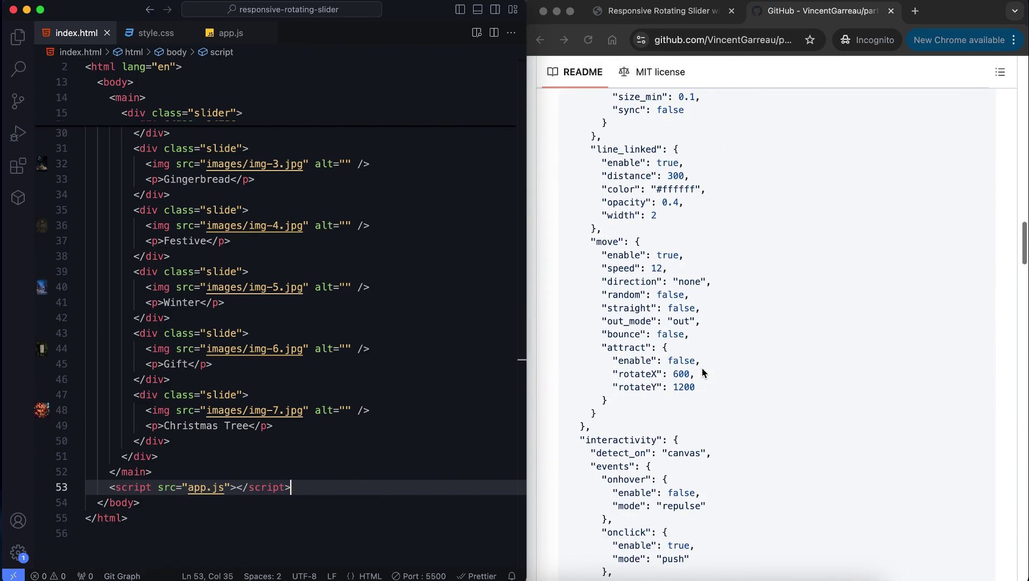
{"action": "scroll", "coordinate": [702, 372], "scroll_direction": "down", "scroll_amount": 10}
{"action": "scroll", "coordinate": [702, 373], "scroll_direction": "down", "scroll_amount": 10}
{"action": "scroll", "coordinate": [702, 372], "scroll_direction": "down", "scroll_amount": 10}
{"action": "scroll", "coordinate": [702, 373], "scroll_direction": "down", "scroll_amount": 3}
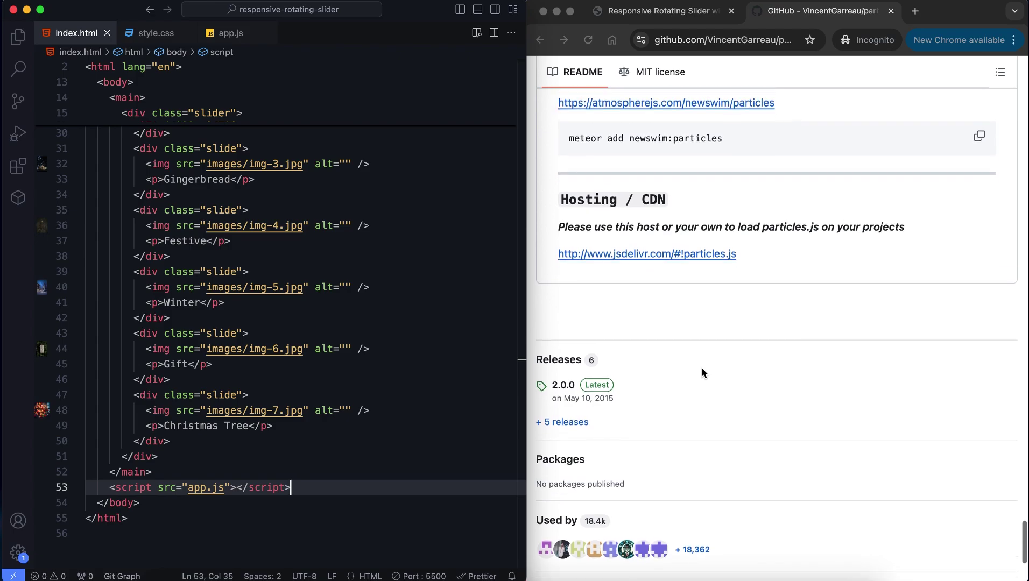
{"action": "scroll", "coordinate": [702, 373], "scroll_direction": "up", "scroll_amount": 1}
Step: Add the jsDelivr particles.js 2.0.0 script tag to index.html above app.js
{"action": "left_click", "coordinate": [699, 273]}
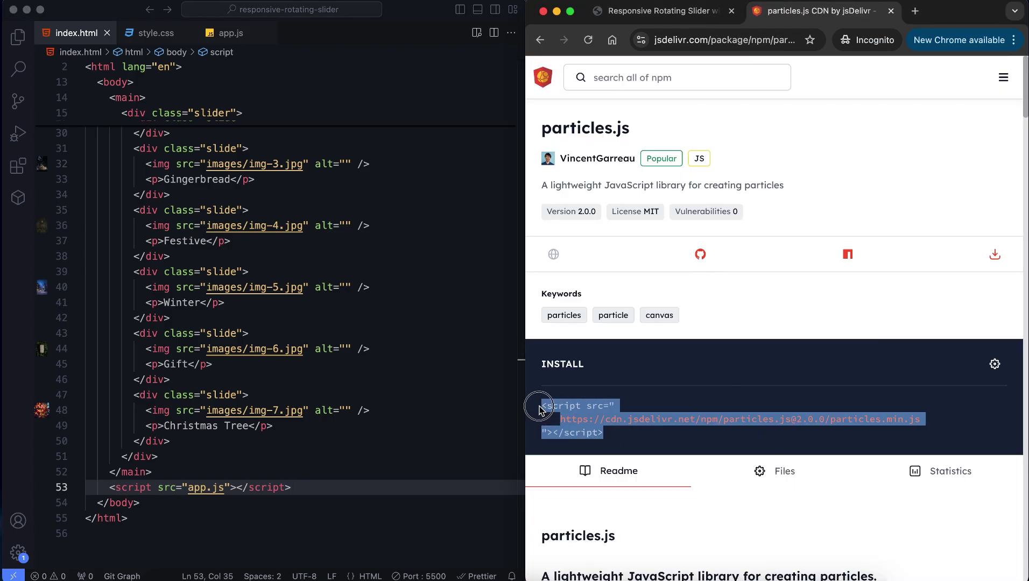
{"action": "key", "text": "Return"}
{"action": "key", "text": "ctrl+v"}
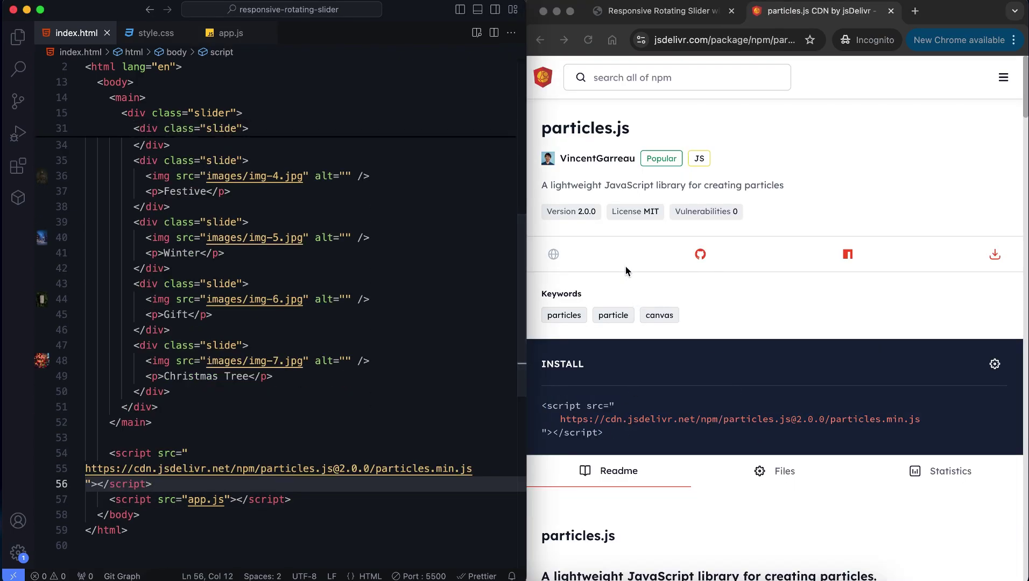
Step: Insert <div id="particles-js"></div> right after the opening body tag
{"action": "left_click", "coordinate": [540, 40]}
{"action": "scroll", "coordinate": [712, 386], "scroll_direction": "up", "scroll_amount": 8}
{"action": "scroll", "coordinate": [712, 387], "scroll_direction": "up", "scroll_amount": 8}
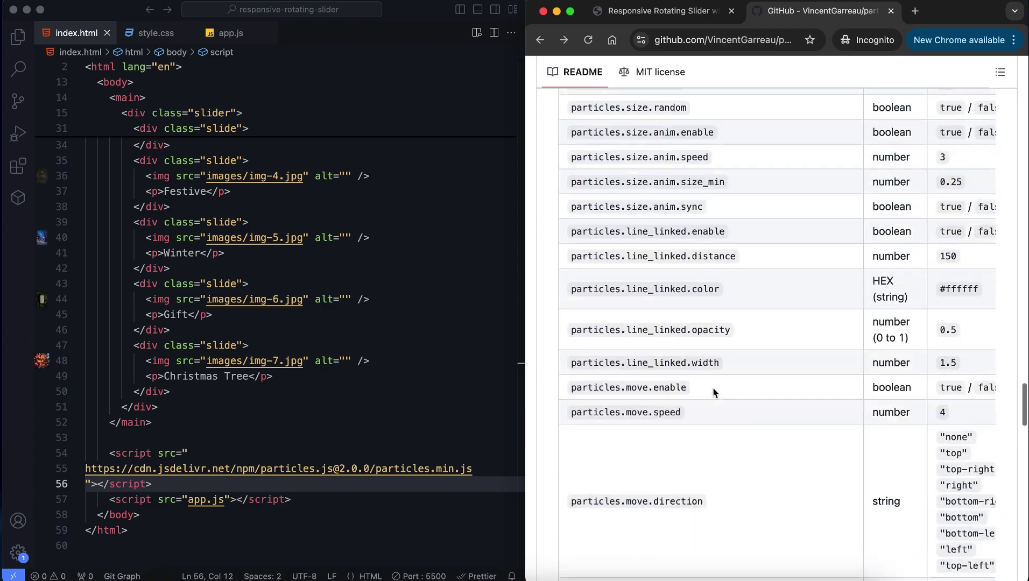
{"action": "scroll", "coordinate": [712, 386], "scroll_direction": "up", "scroll_amount": 8}
{"action": "scroll", "coordinate": [712, 387], "scroll_direction": "up", "scroll_amount": 5}
{"action": "scroll", "coordinate": [713, 393], "scroll_direction": "up", "scroll_amount": 10}
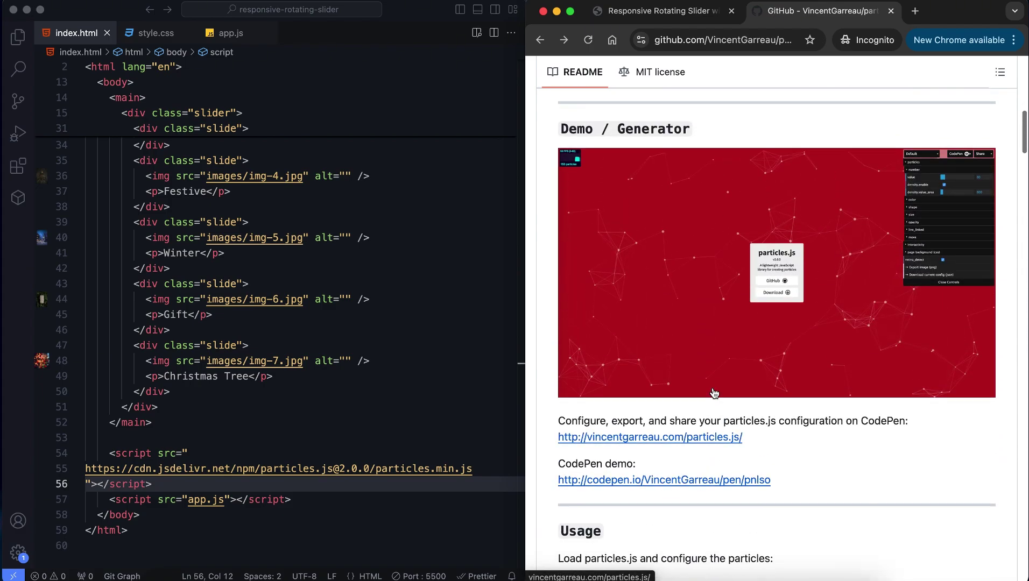
{"action": "scroll", "coordinate": [714, 392], "scroll_direction": "down", "scroll_amount": 4}
{"action": "key", "text": "super+c"}
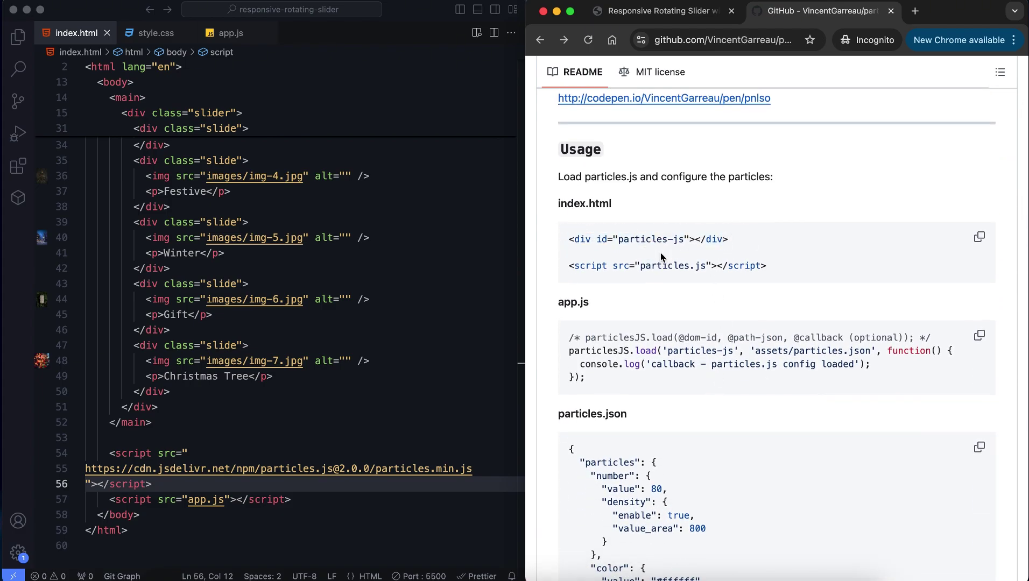
{"action": "scroll", "coordinate": [272, 277], "scroll_direction": "up", "scroll_amount": 10}
{"action": "scroll", "coordinate": [272, 277], "scroll_direction": "up", "scroll_amount": 5}
{"action": "left_click", "coordinate": [174, 251]}
{"action": "key", "text": "Return"}
{"action": "key", "text": "super+v"}
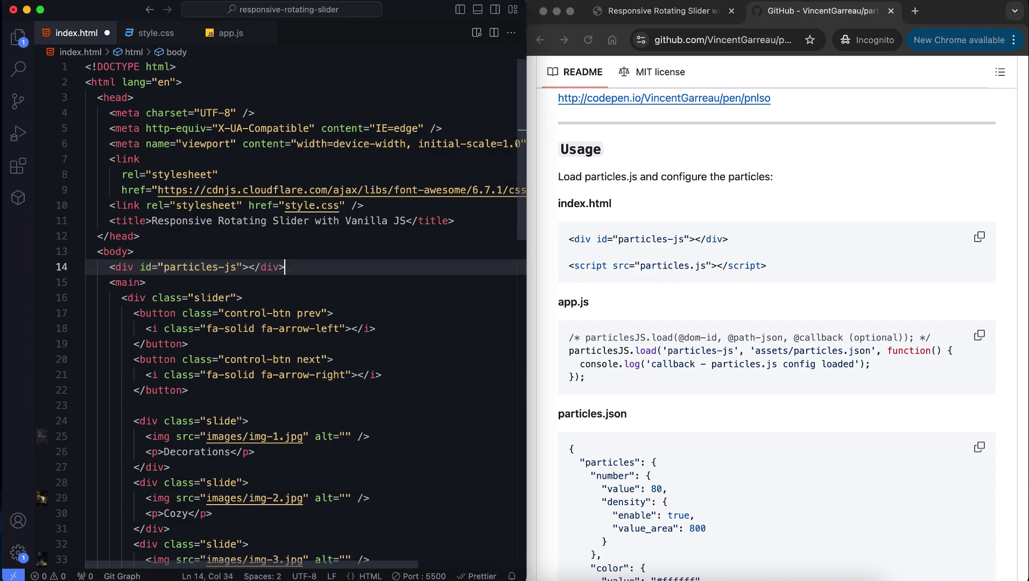
{"action": "key", "text": "Return"}
{"action": "left_click", "coordinate": [231, 33]}
{"action": "scroll", "coordinate": [635, 389], "scroll_direction": "down", "scroll_amount": 2}
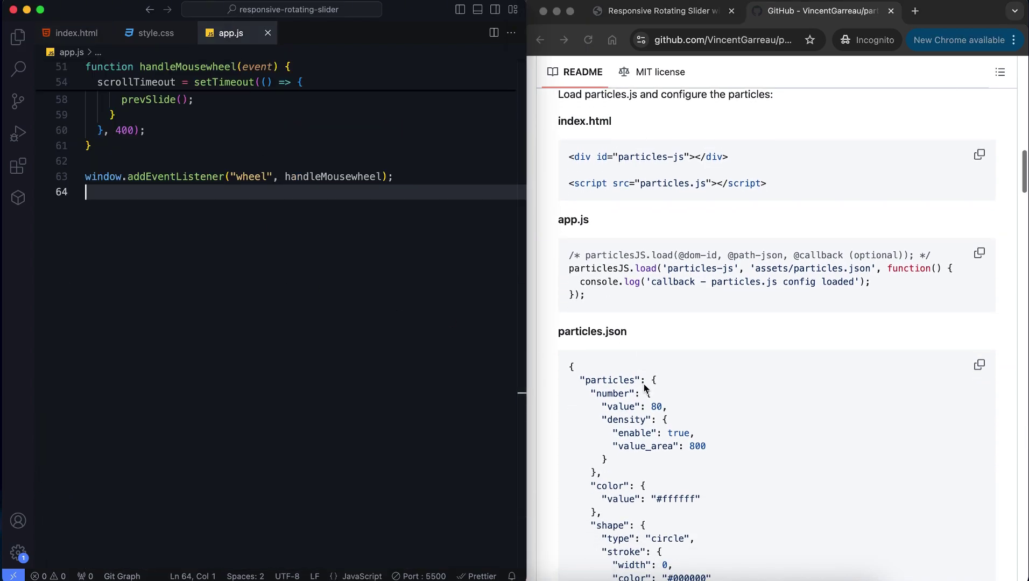
Step: Paste the sample particles.json configuration as the particlesJS call's second argument in app.js
{"action": "key", "text": "Return"}
{"action": "type", "text": "particlesJS(\"particles-js\","}
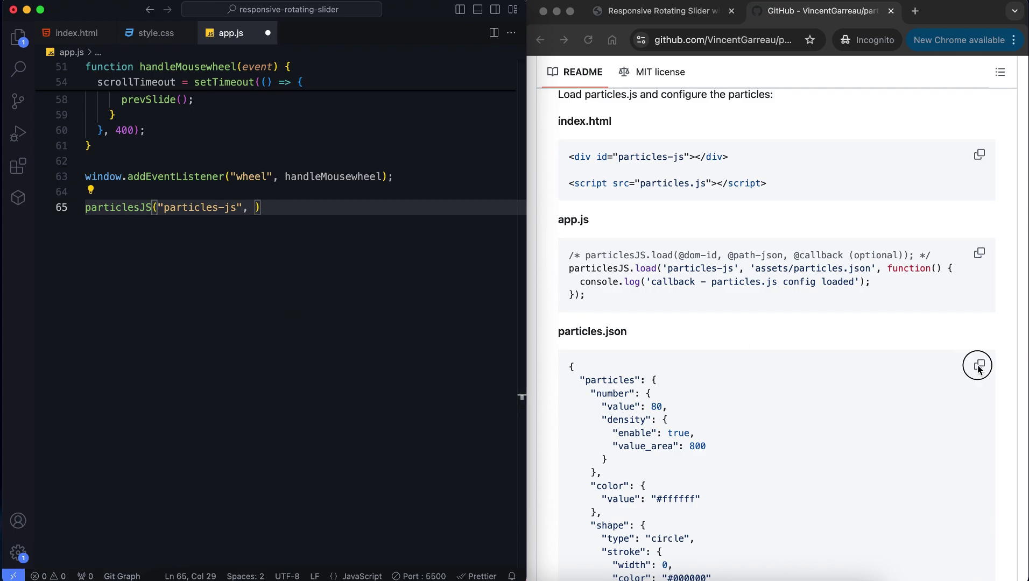
{"action": "left_click", "coordinate": [979, 366]}
{"action": "key", "text": "super+s"}
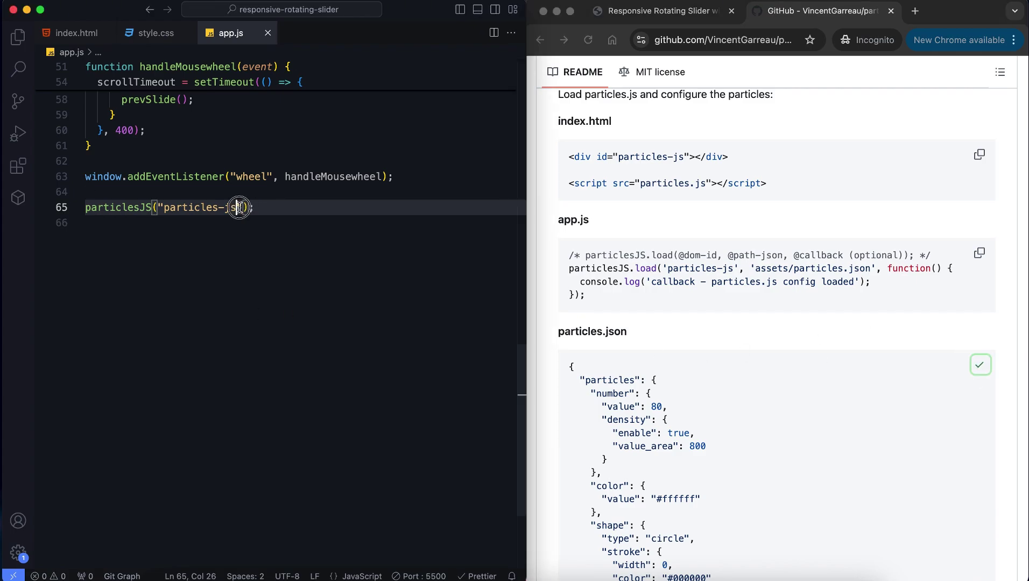
{"action": "left_click", "coordinate": [242, 208]}
{"action": "key", "text": "super+v"}
{"action": "key", "text": "super+s"}
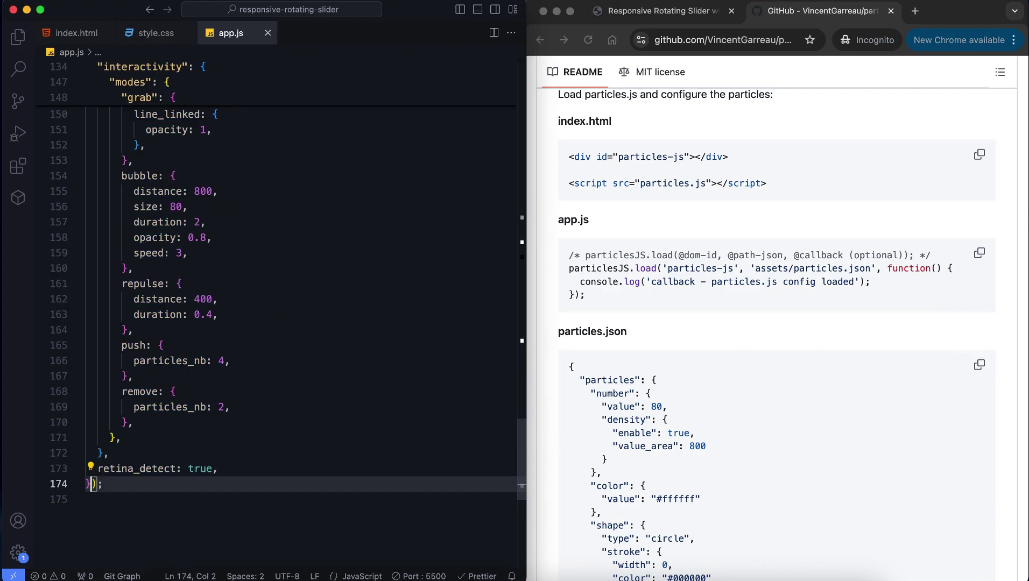
{"action": "scroll", "coordinate": [126, 459], "scroll_direction": "up", "scroll_amount": 8}
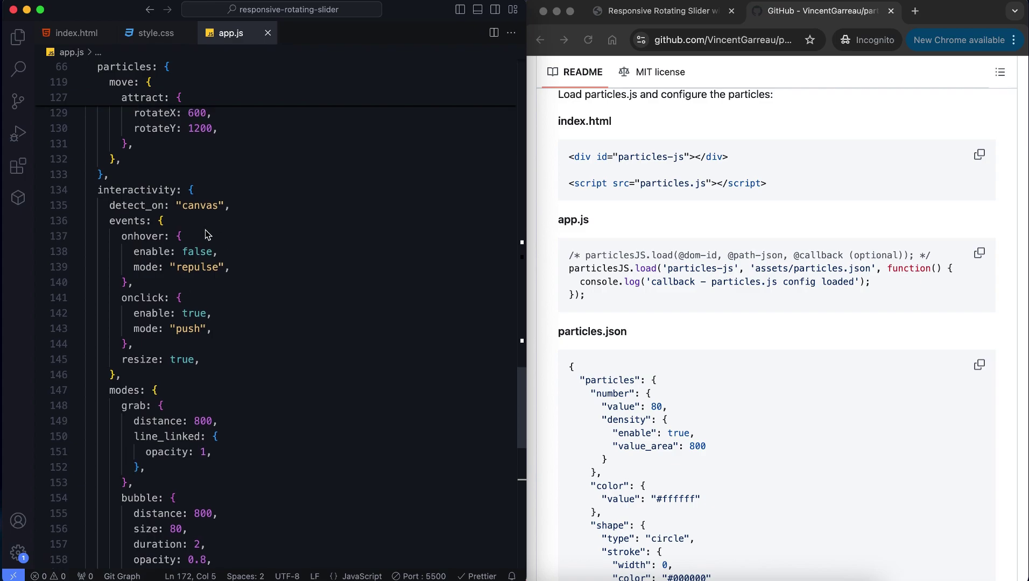
{"action": "mouse_move", "coordinate": [98, 190]}
{"action": "left_mouse_down"}
{"action": "mouse_move", "coordinate": [201, 359]}
{"action": "mouse_move", "coordinate": [253, 391]}
{"action": "left_mouse_up"}
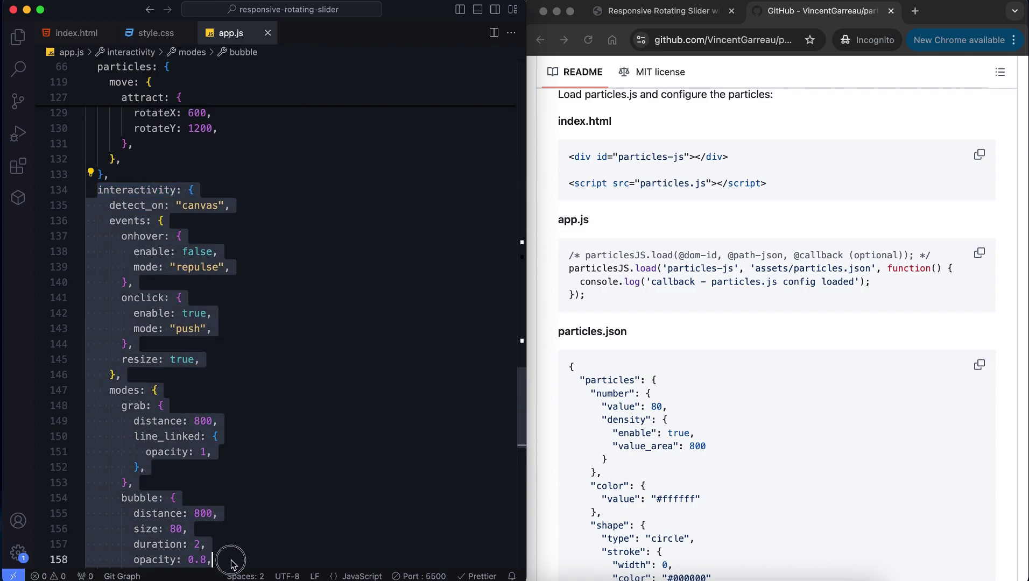
Step: Remove the interactivity settings, set movement direction to bottom, and disable linked lines
{"action": "key", "text": "BackSpace"}
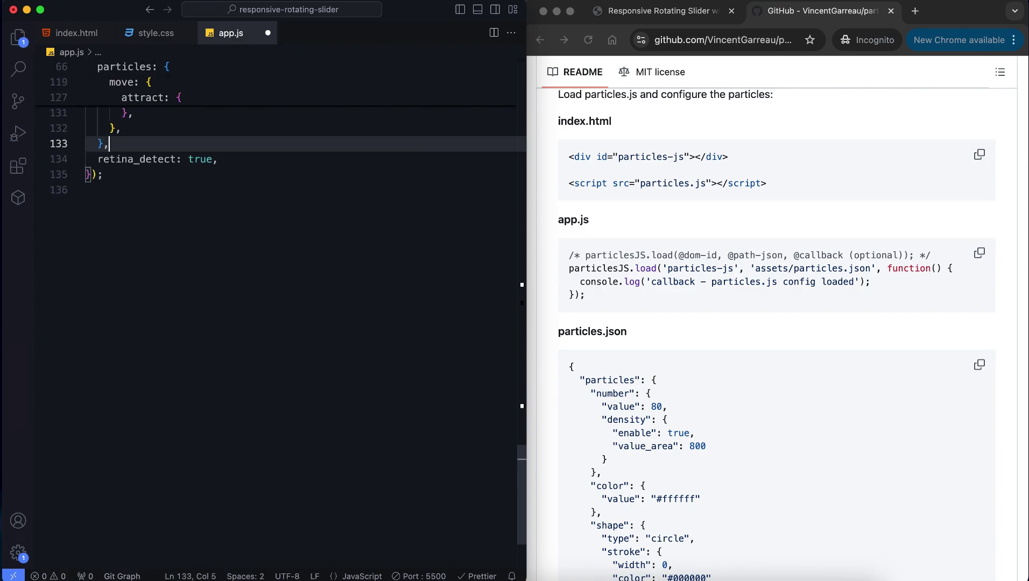
{"action": "scroll", "coordinate": [205, 223], "scroll_direction": "up", "scroll_amount": 5}
{"action": "double_click", "coordinate": [171, 215]}
{"action": "type", "text": "4"}
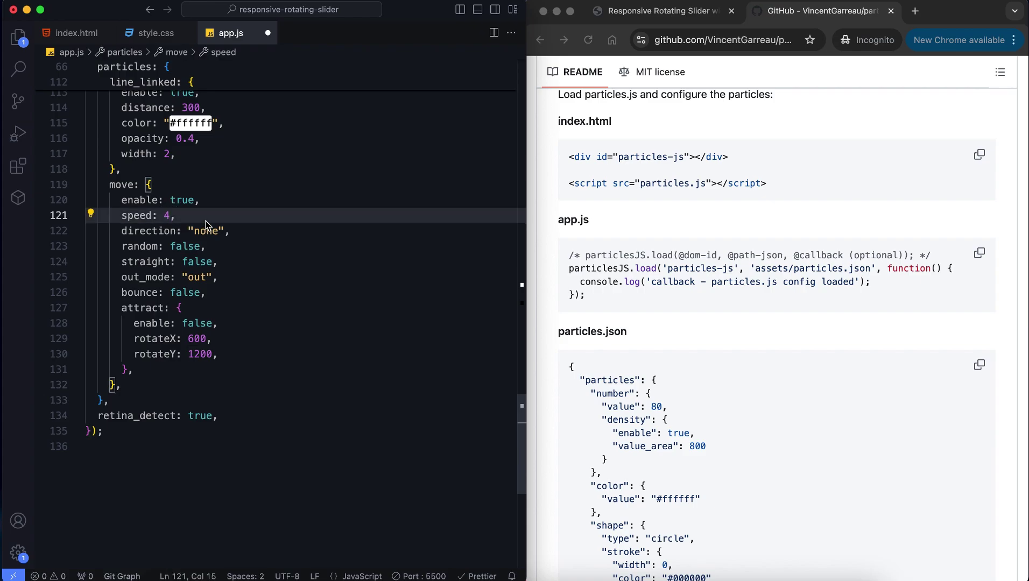
{"action": "double_click", "coordinate": [205, 232]}
{"action": "type", "text": "bottom"}
{"action": "scroll", "coordinate": [205, 241], "scroll_direction": "up", "scroll_amount": 3}
{"action": "left_click_drag", "start_coordinate": [179, 257], "coordinate": [84, 215]}
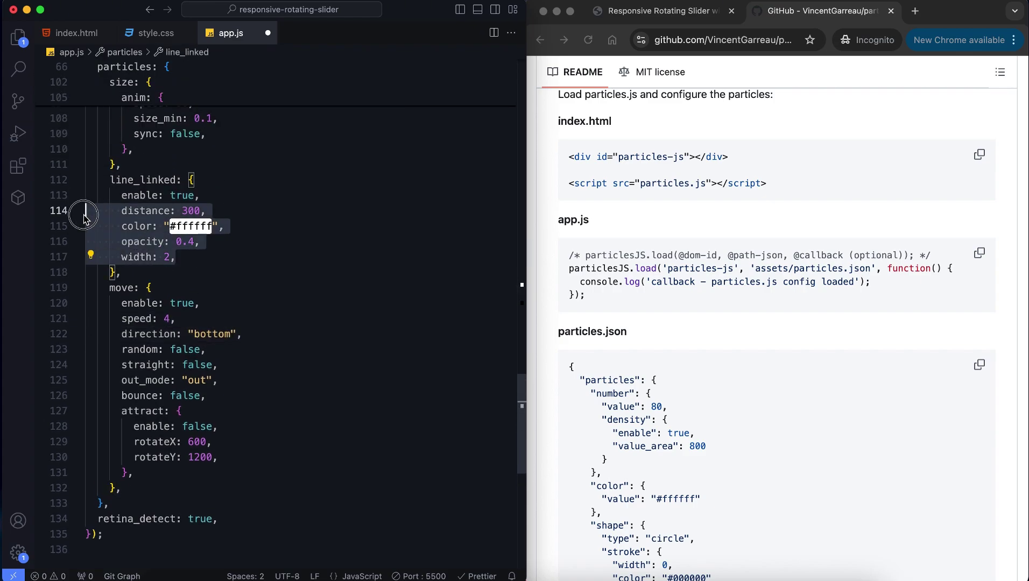
{"action": "key", "text": "BackSpace"}
{"action": "double_click", "coordinate": [183, 194]}
{"action": "key", "text": "BackSpace"}
{"action": "type", "text": "false,"}
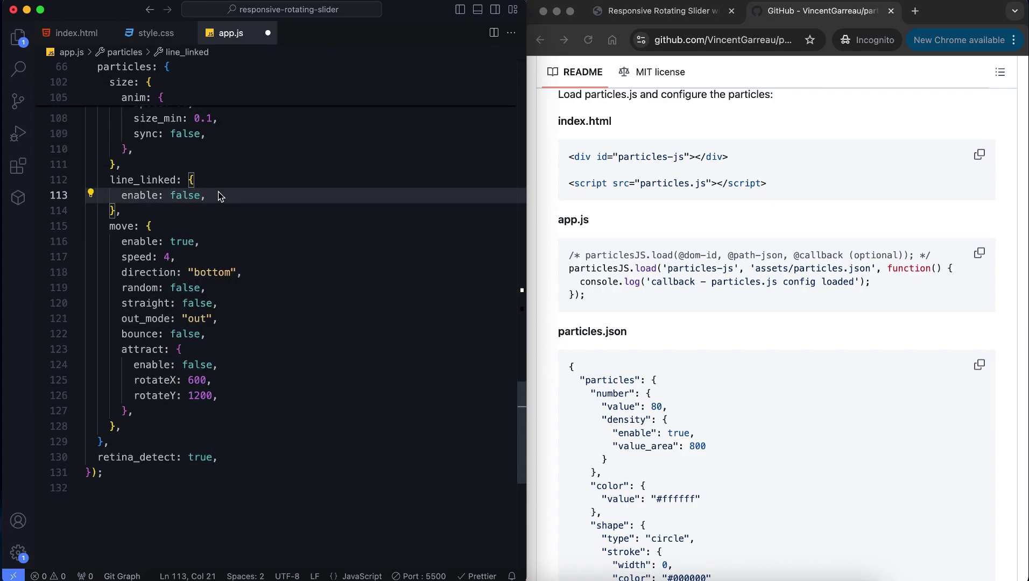
{"action": "scroll", "coordinate": [217, 196], "scroll_direction": "up", "scroll_amount": 3}
{"action": "scroll", "coordinate": [219, 196], "scroll_direction": "up", "scroll_amount": 1}
Step: Delete size/opacity animation extras and polygon, image, stroke blocks; set particle count to 30
{"action": "left_click", "coordinate": [171, 163]}
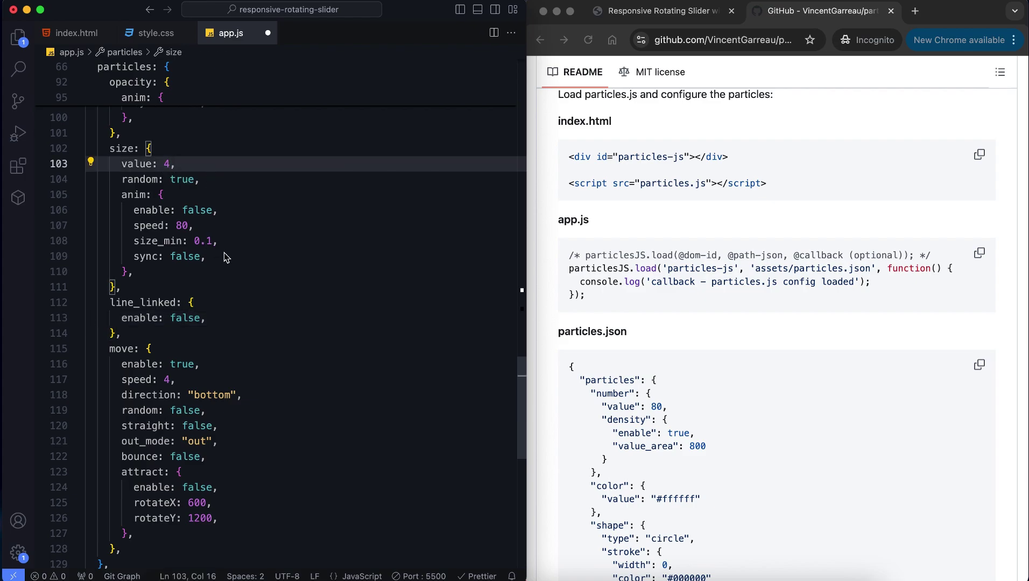
{"action": "left_click_drag", "start_coordinate": [223, 256], "coordinate": [84, 225]}
{"action": "key", "text": "BackSpace"}
{"action": "key", "text": "super+s"}
{"action": "scroll", "coordinate": [191, 253], "scroll_direction": "up", "scroll_amount": 3}
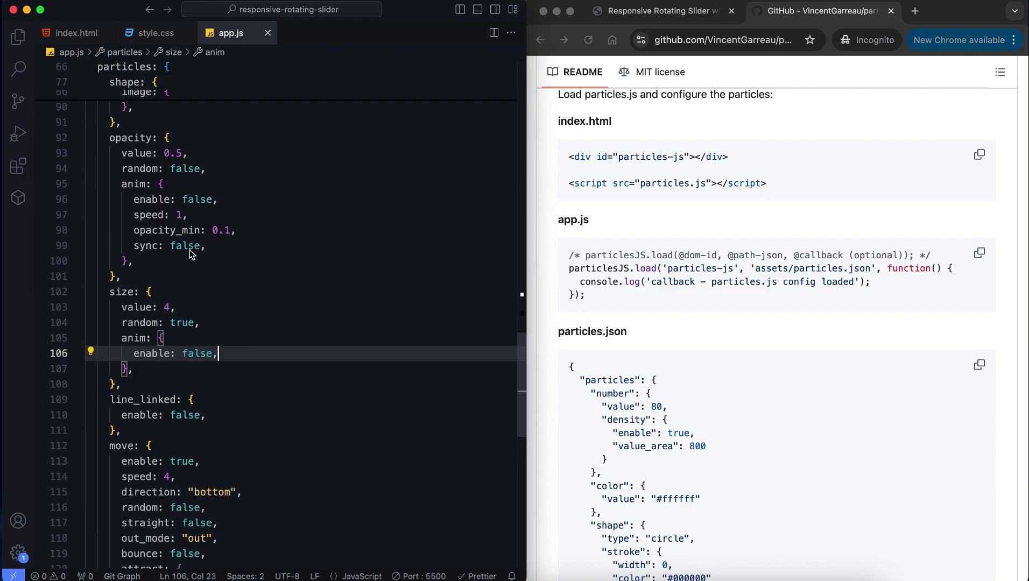
{"action": "left_click", "coordinate": [184, 154]}
{"action": "left_click_drag", "start_coordinate": [224, 245], "coordinate": [85, 215]}
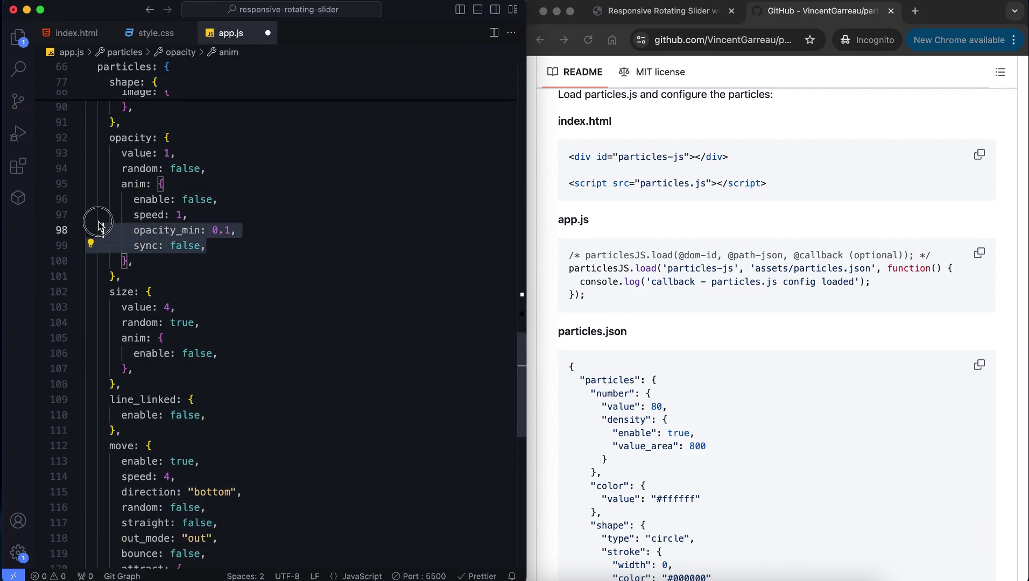
{"action": "key", "text": "BackSpace"}
{"action": "scroll", "coordinate": [171, 231], "scroll_direction": "up", "scroll_amount": 5}
{"action": "scroll", "coordinate": [171, 232], "scroll_direction": "up", "scroll_amount": 3}
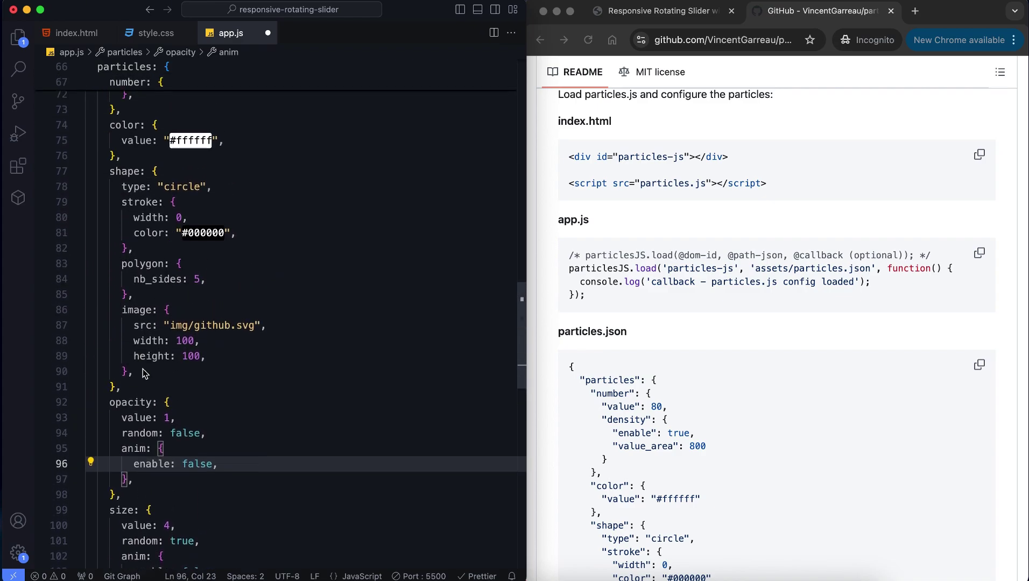
{"action": "left_click_drag", "start_coordinate": [217, 368], "coordinate": [84, 273]}
{"action": "key", "text": "BackSpace"}
{"action": "left_click_drag", "start_coordinate": [134, 248], "coordinate": [122, 203]}
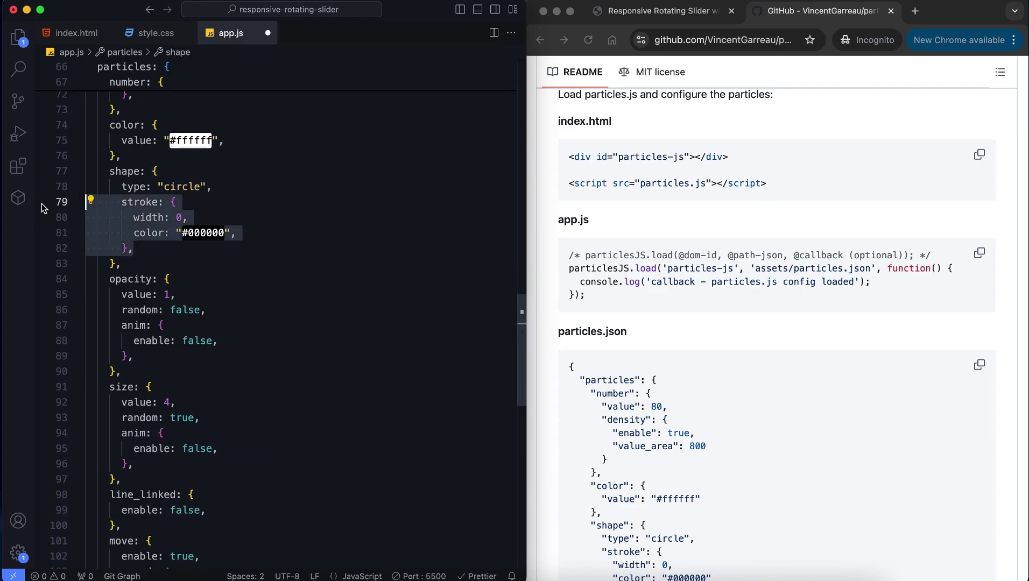
{"action": "key", "text": "BackSpace"}
{"action": "scroll", "coordinate": [171, 200], "scroll_direction": "up", "scroll_amount": 3}
{"action": "left_click", "coordinate": [172, 162]}
{"action": "type", "text": "300,"}
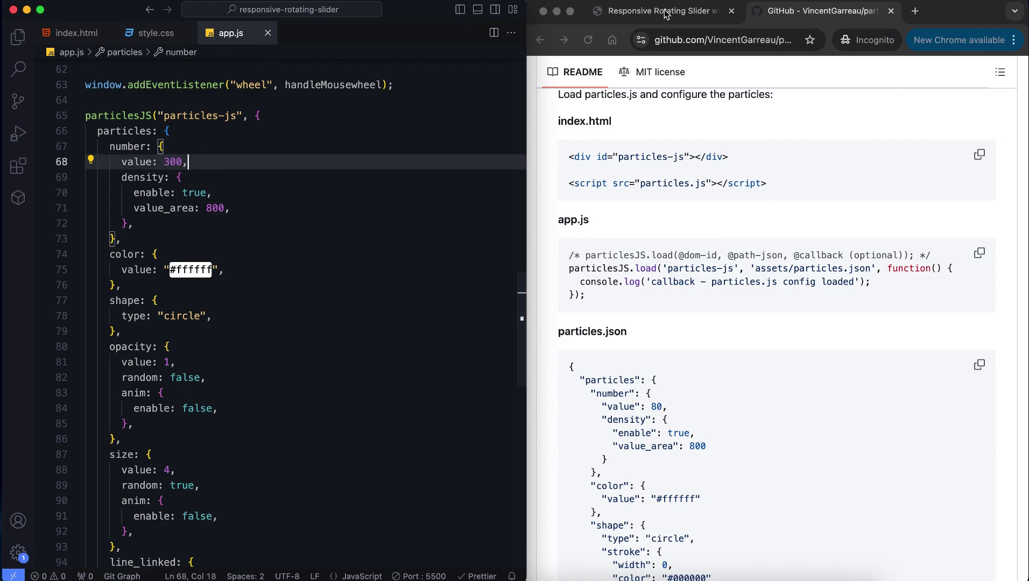
Step: Add #particles-js { position: absolute; width/height 100%; z-index: -1 } to style.css and save
{"action": "left_click", "coordinate": [666, 11]}
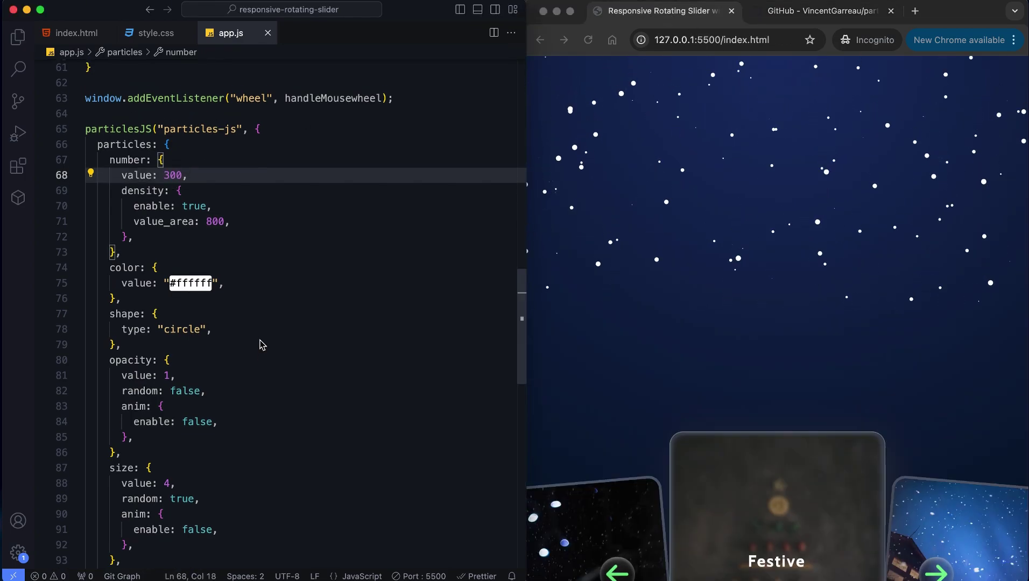
{"action": "left_click", "coordinate": [155, 33]}
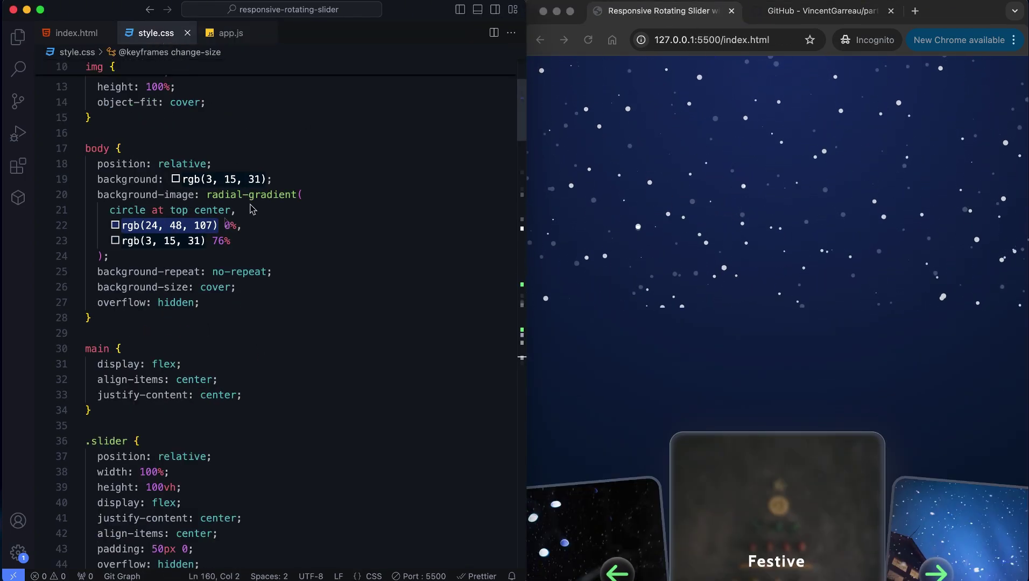
{"action": "left_click", "coordinate": [119, 317]}
{"action": "key", "text": "Return"}
{"action": "key", "text": "Return"}
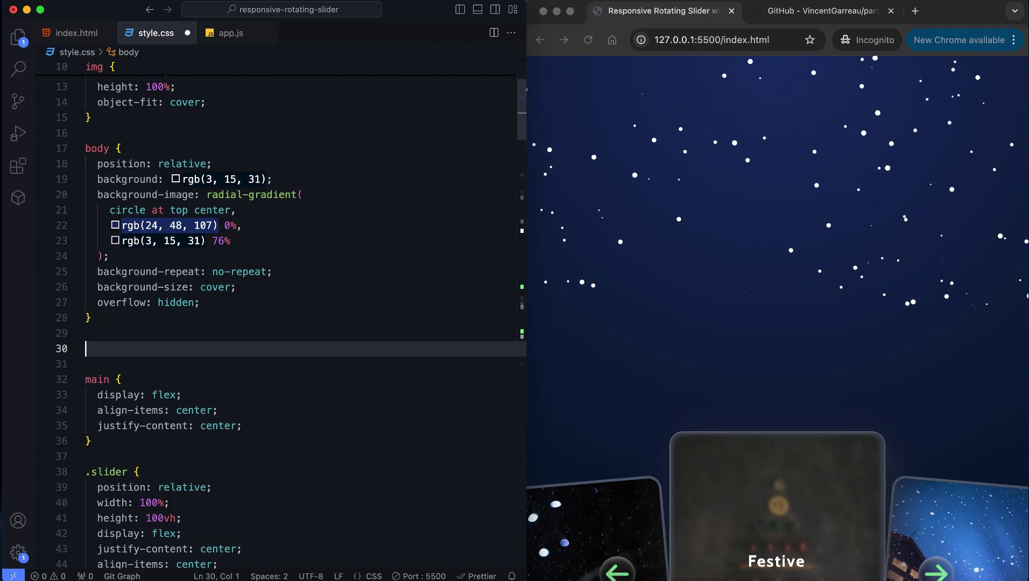
{"action": "type", "text": "#partic"}
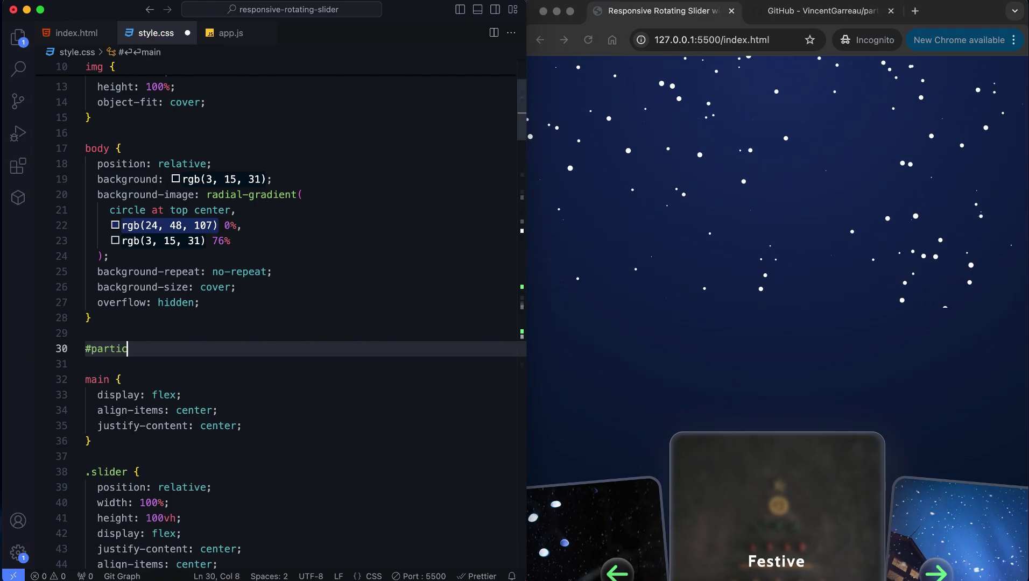
{"action": "type", "text": "{"}
{"action": "key", "text": "Return"}
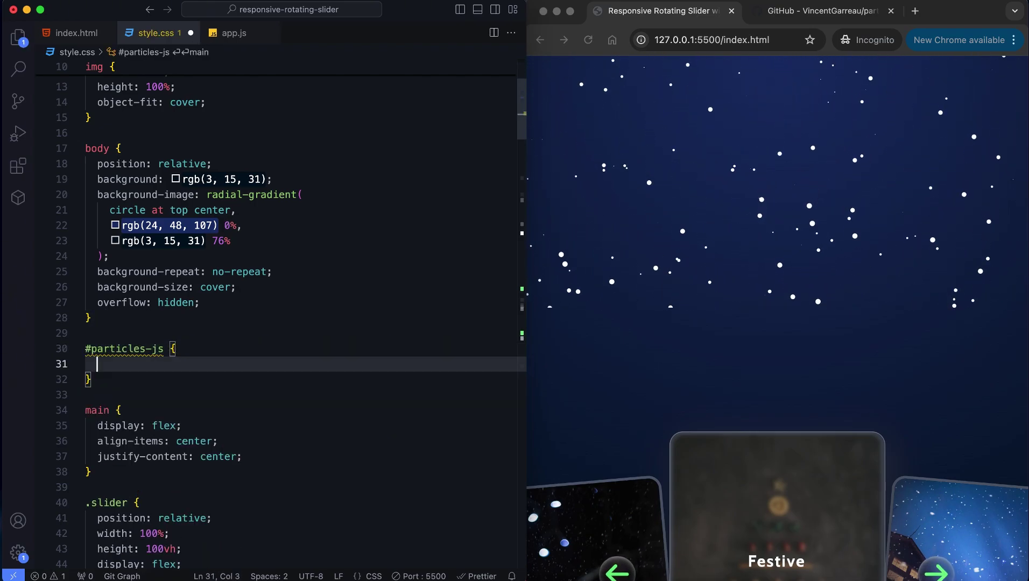
{"action": "type", "text": "pos"}
{"action": "key", "text": "Return"}
{"action": "type", "text": "absolute;"}
{"action": "key", "text": "Return"}
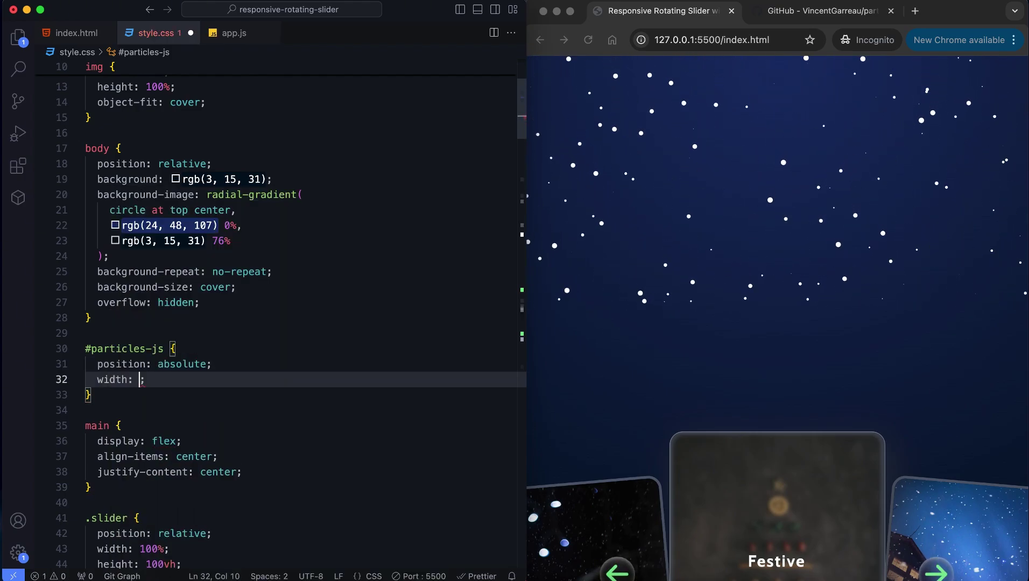
{"action": "type", "text": "%"}
{"action": "key", "text": "End"}
{"action": "key", "text": "Return"}
{"action": "type", "text": "hei"}
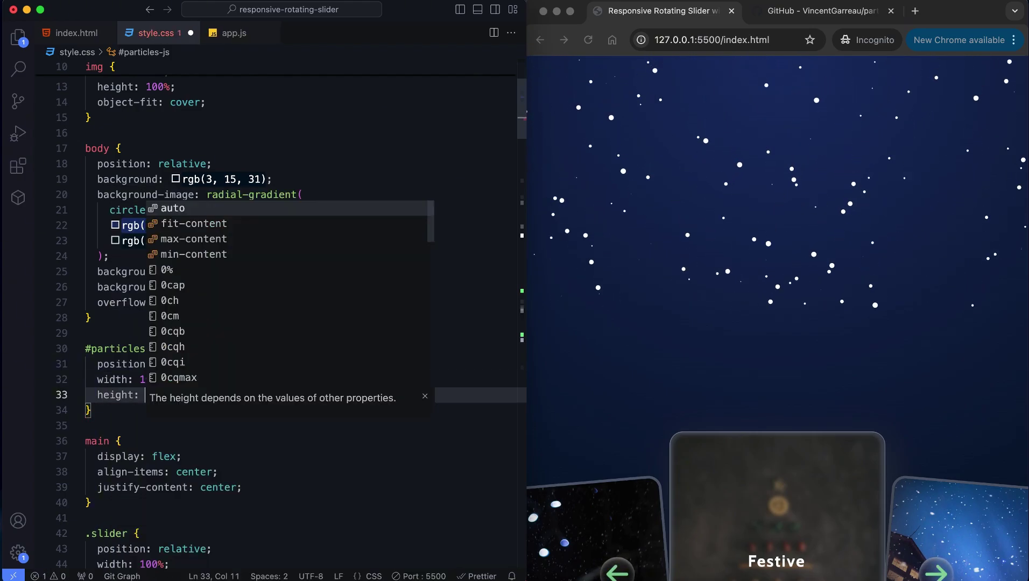
{"action": "key", "text": "Return"}
{"action": "type", "text": "100%;"}
{"action": "key", "text": "Return"}
{"action": "type", "text": "z-"}
{"action": "key", "text": "Return"}
{"action": "type", "text": "-1"}
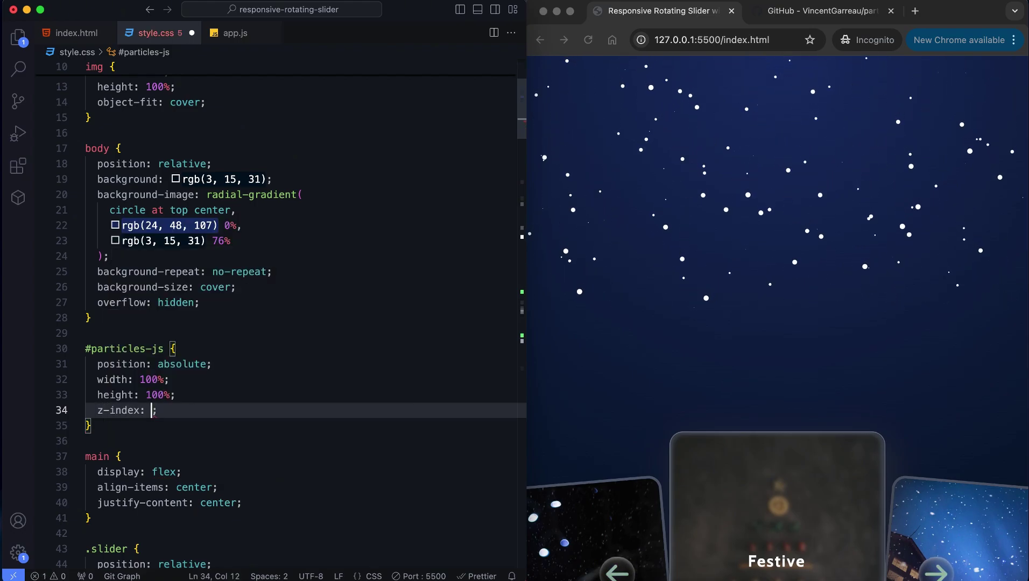
{"action": "key", "text": "ctrl+s"}
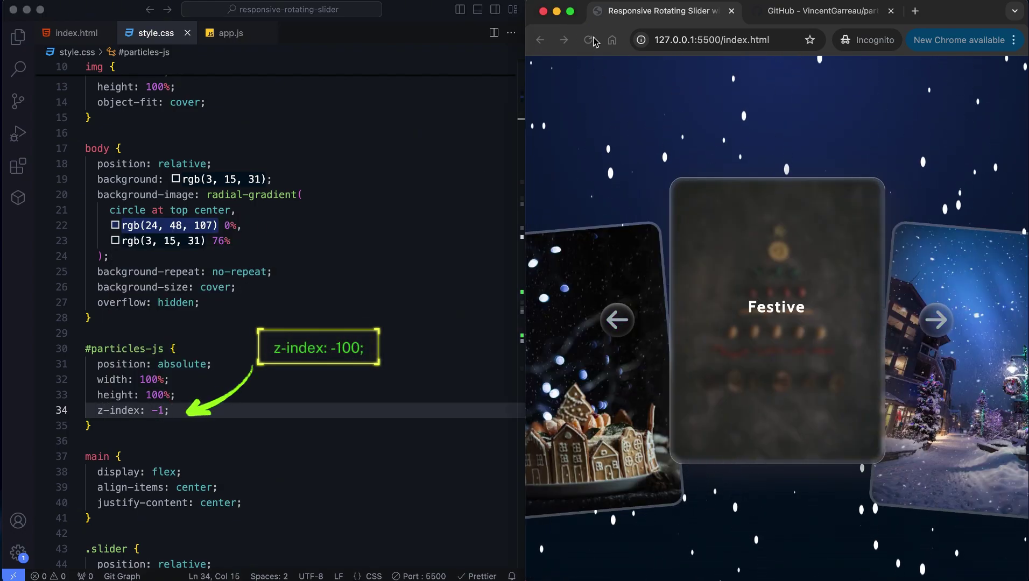
Step: Reload the slider page and click the arrows until Winter is centred over falling snow
{"action": "left_click", "coordinate": [558, 107]}
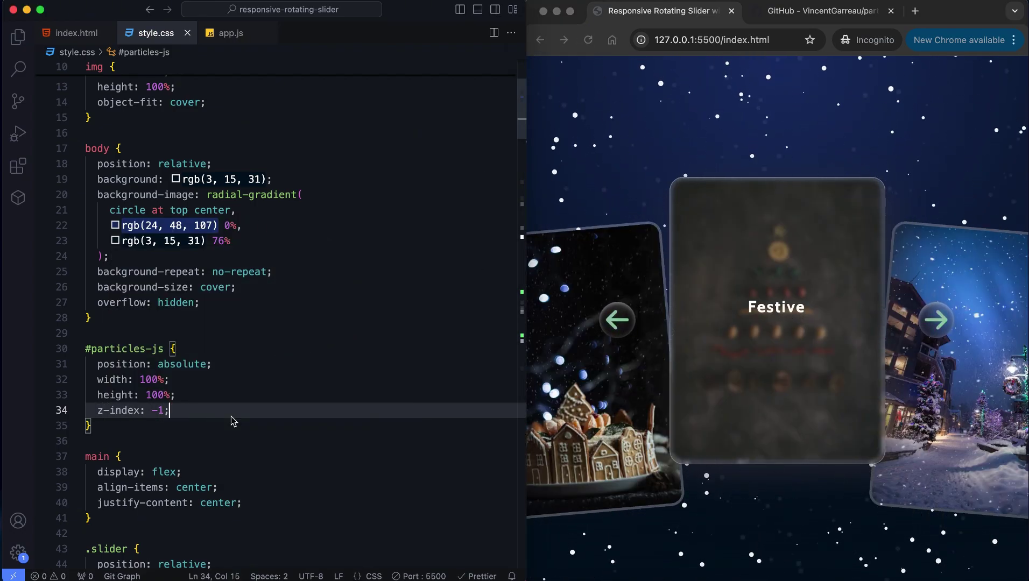
{"action": "left_click", "coordinate": [623, 323]}
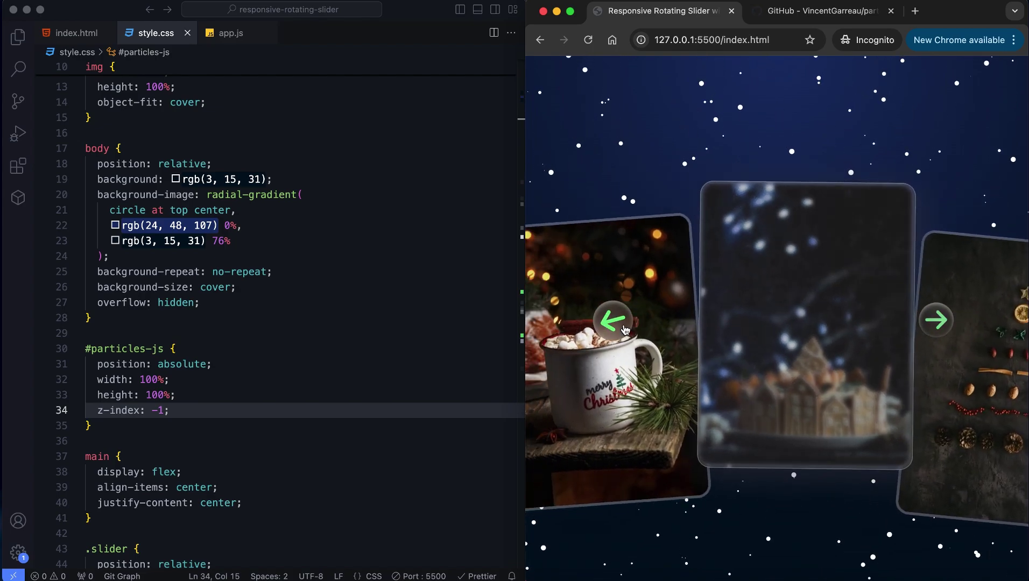
{"action": "left_click", "coordinate": [623, 323]}
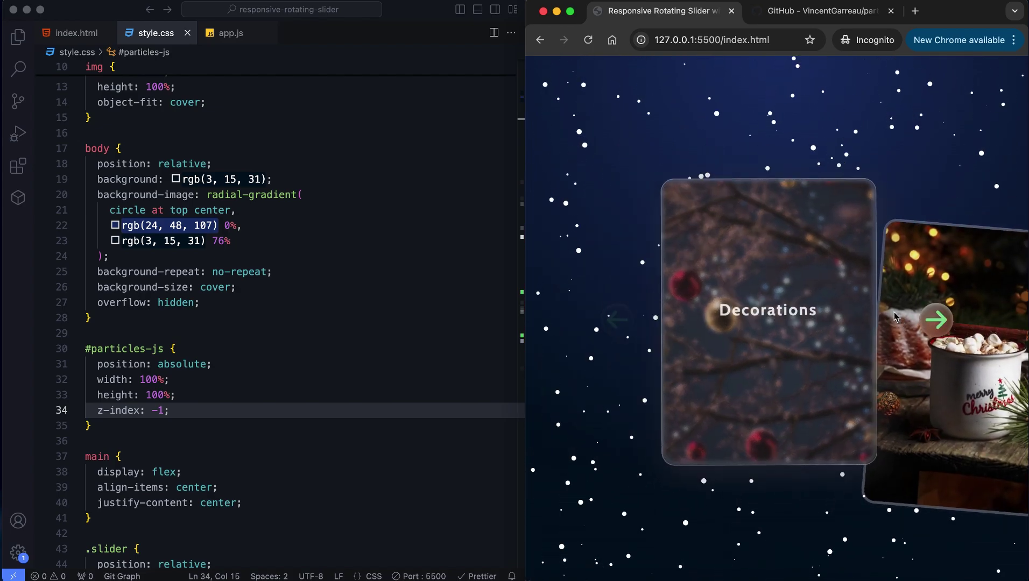
{"action": "left_click", "coordinate": [937, 320]}
{"action": "left_click", "coordinate": [947, 323]}
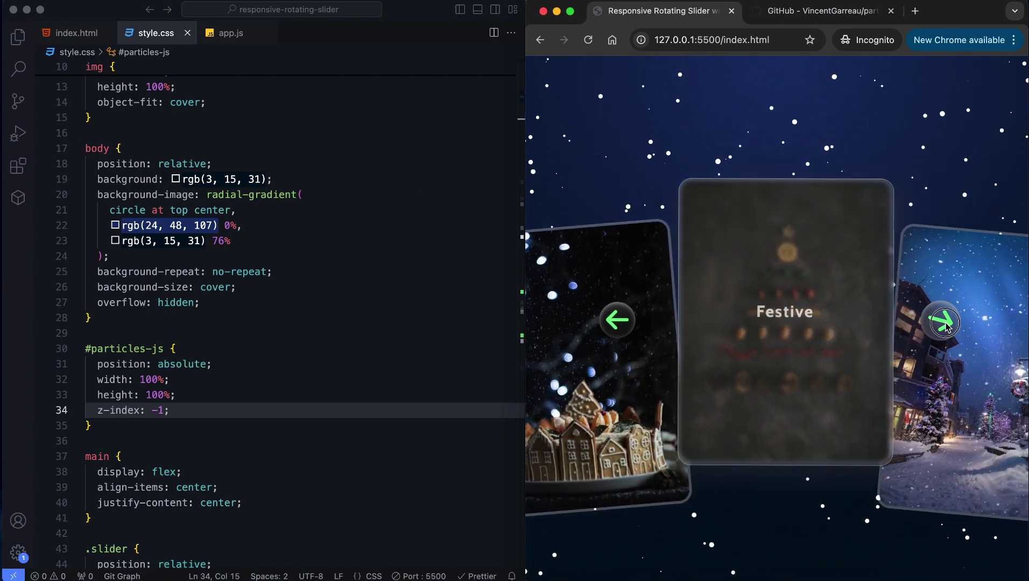
{"action": "left_click", "coordinate": [947, 324]}
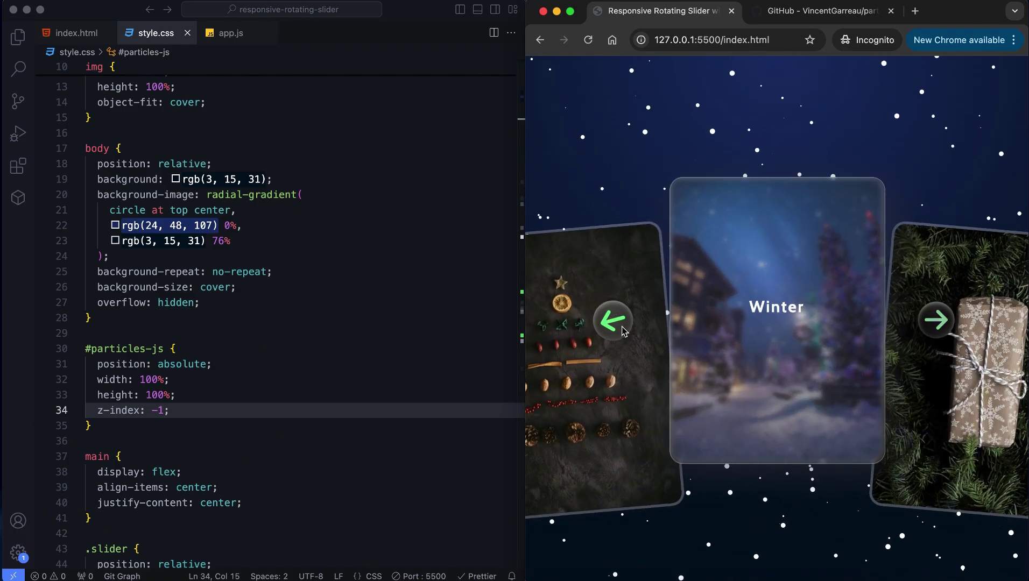